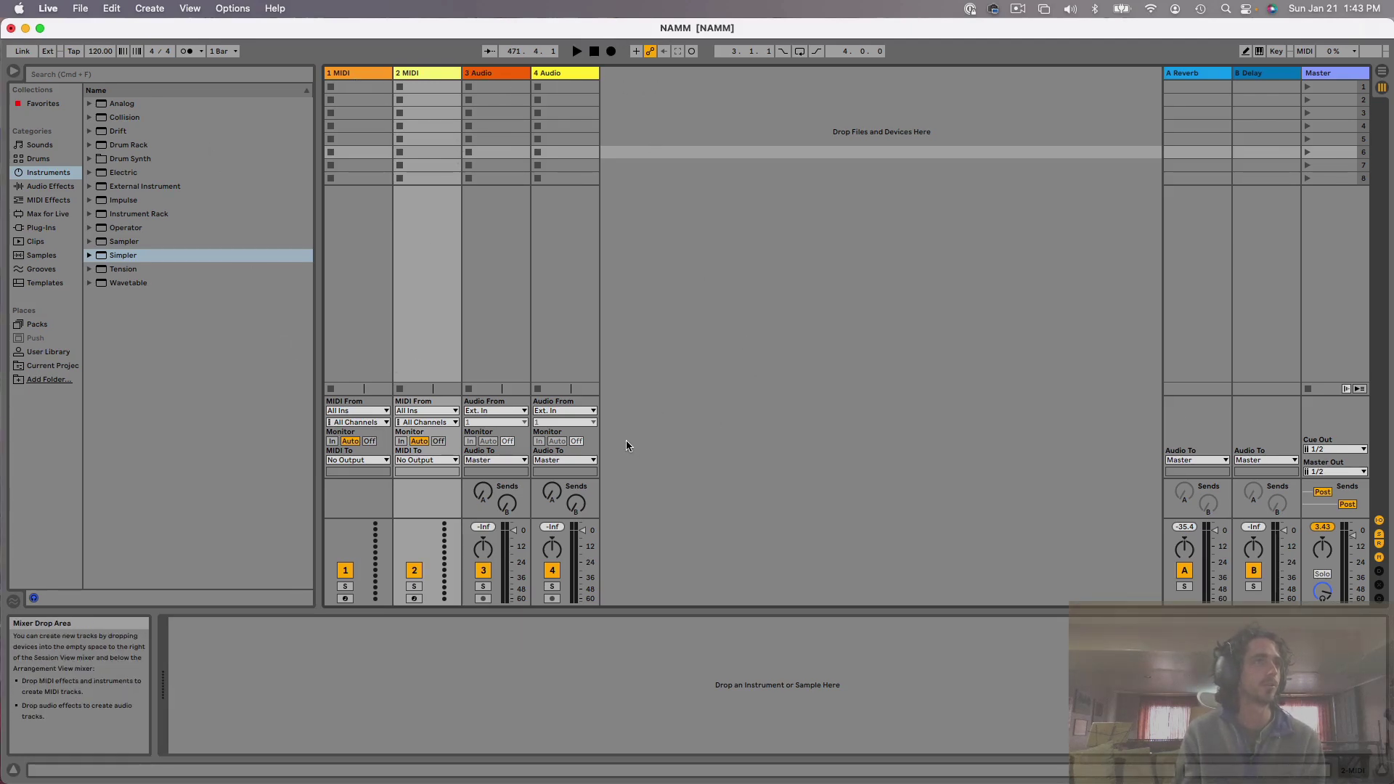
Delete the 2 MIDI track
left_click(581, 363)
left_click(428, 73)
key("Delete")
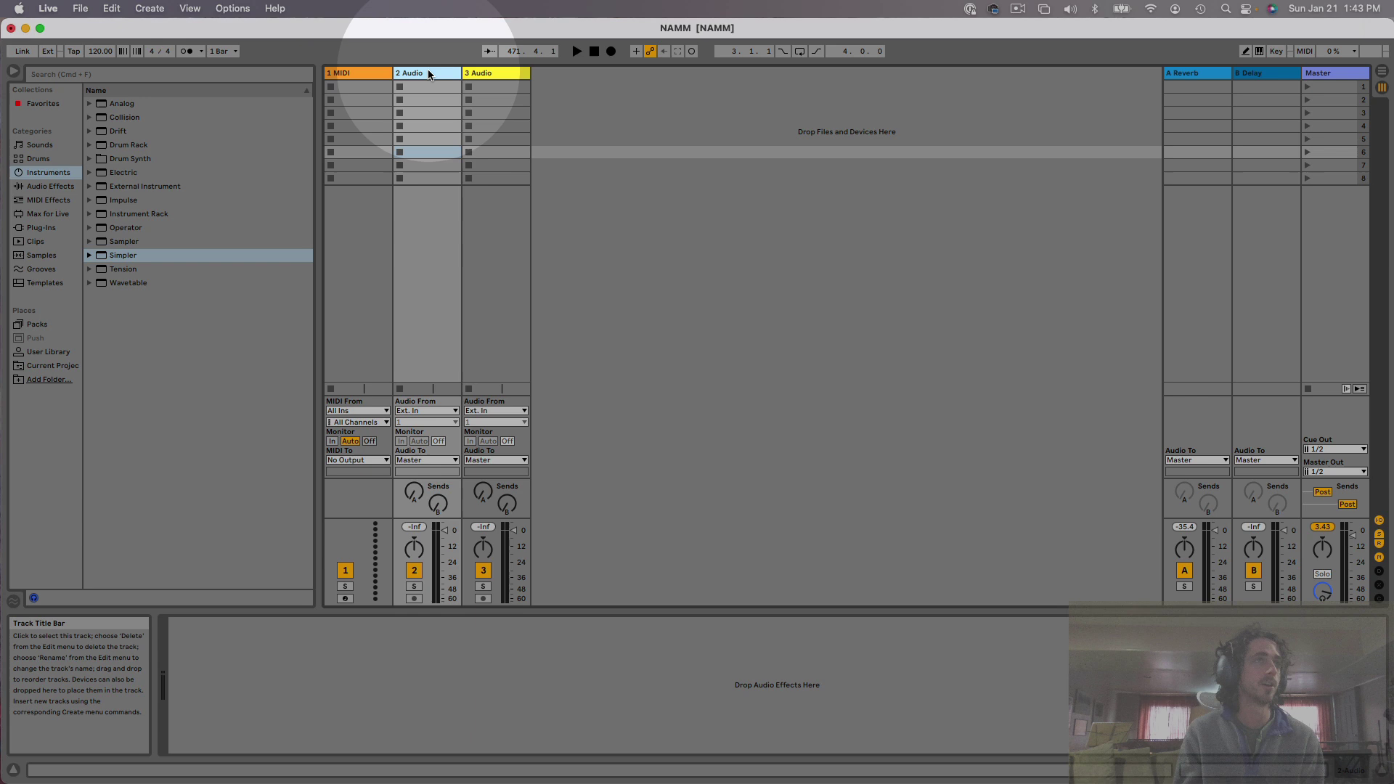
Select both audio tracks and delete them, leaving only the 1 MIDI track
left_click(479, 74)
left_click(424, 73)
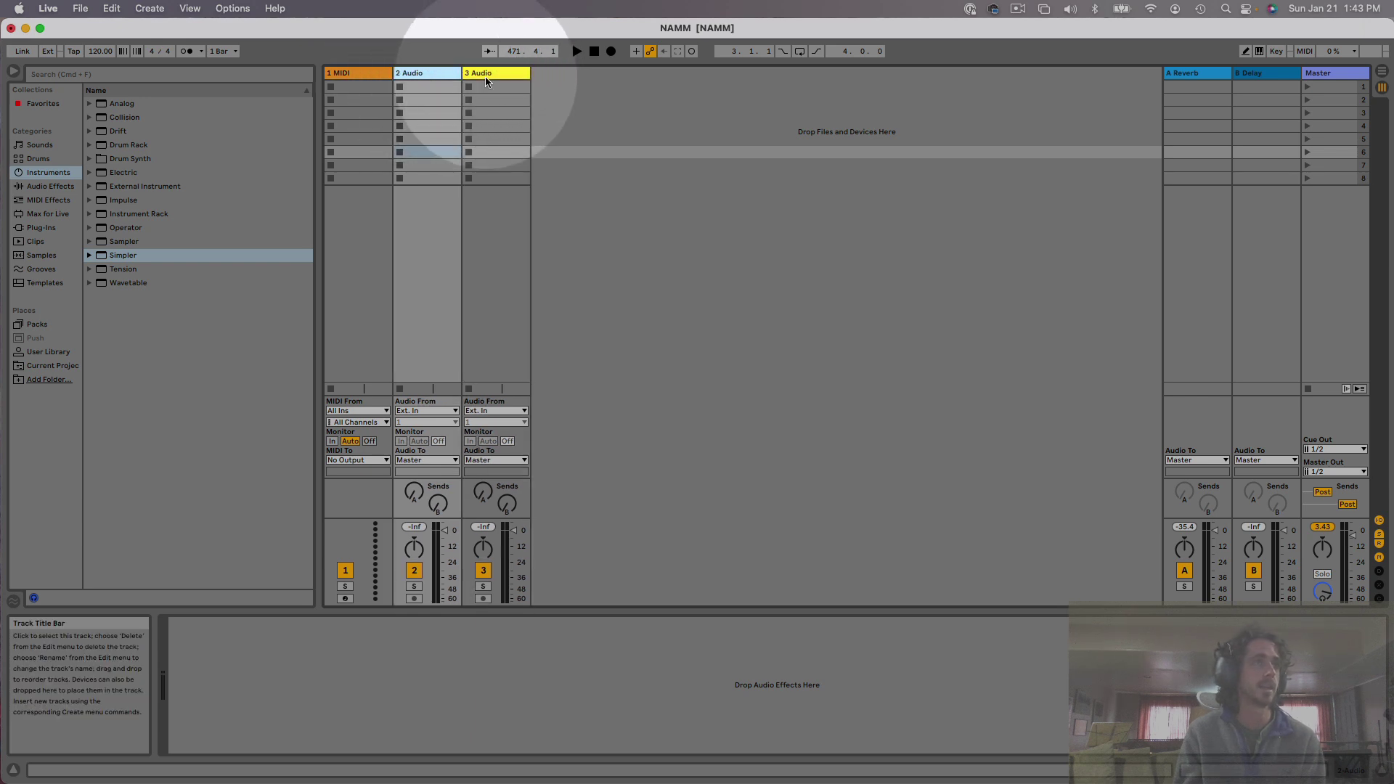
left_click(410, 72)
left_click(924, 201)
key("Delete")
key("Delete")
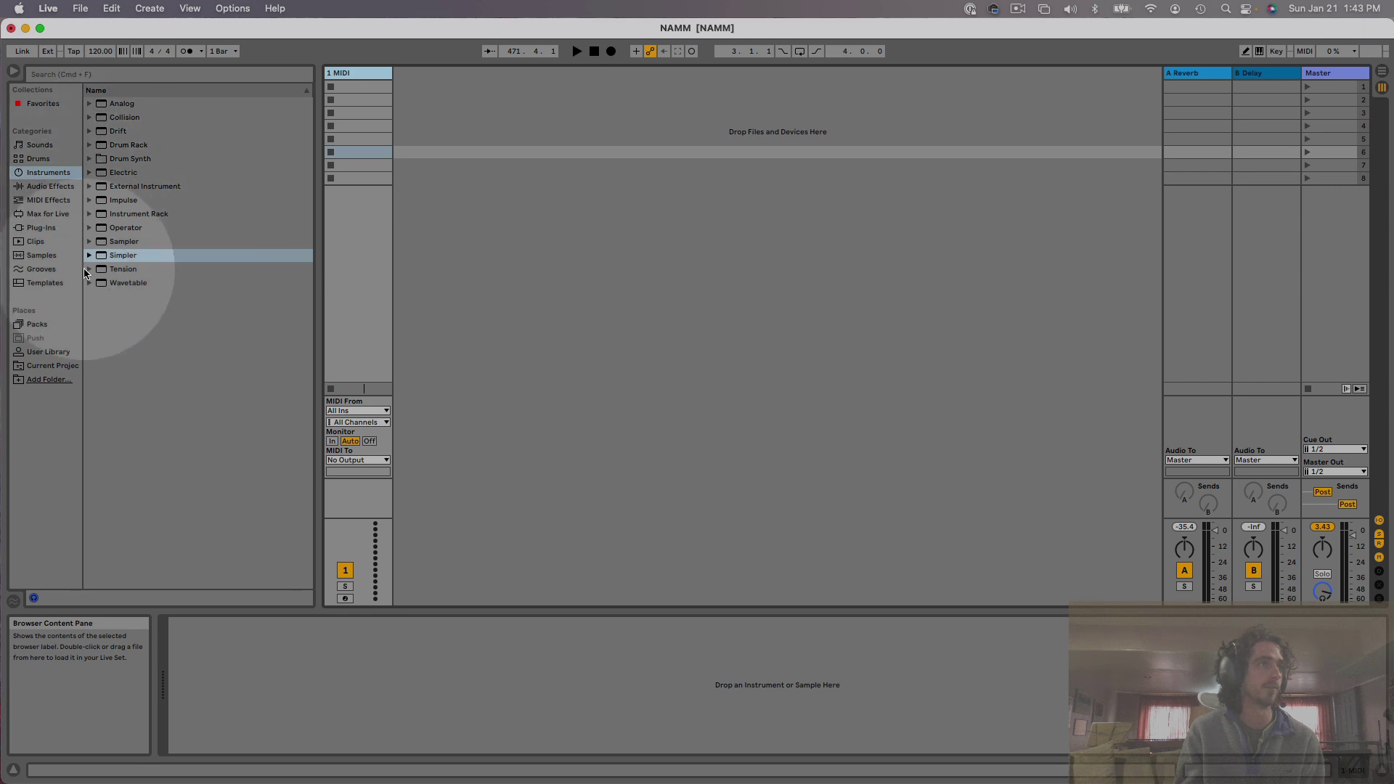
Load Simpler from the Instruments browser, remove it, then drag Simpler onto the 1 MIDI track
left_click(38, 174)
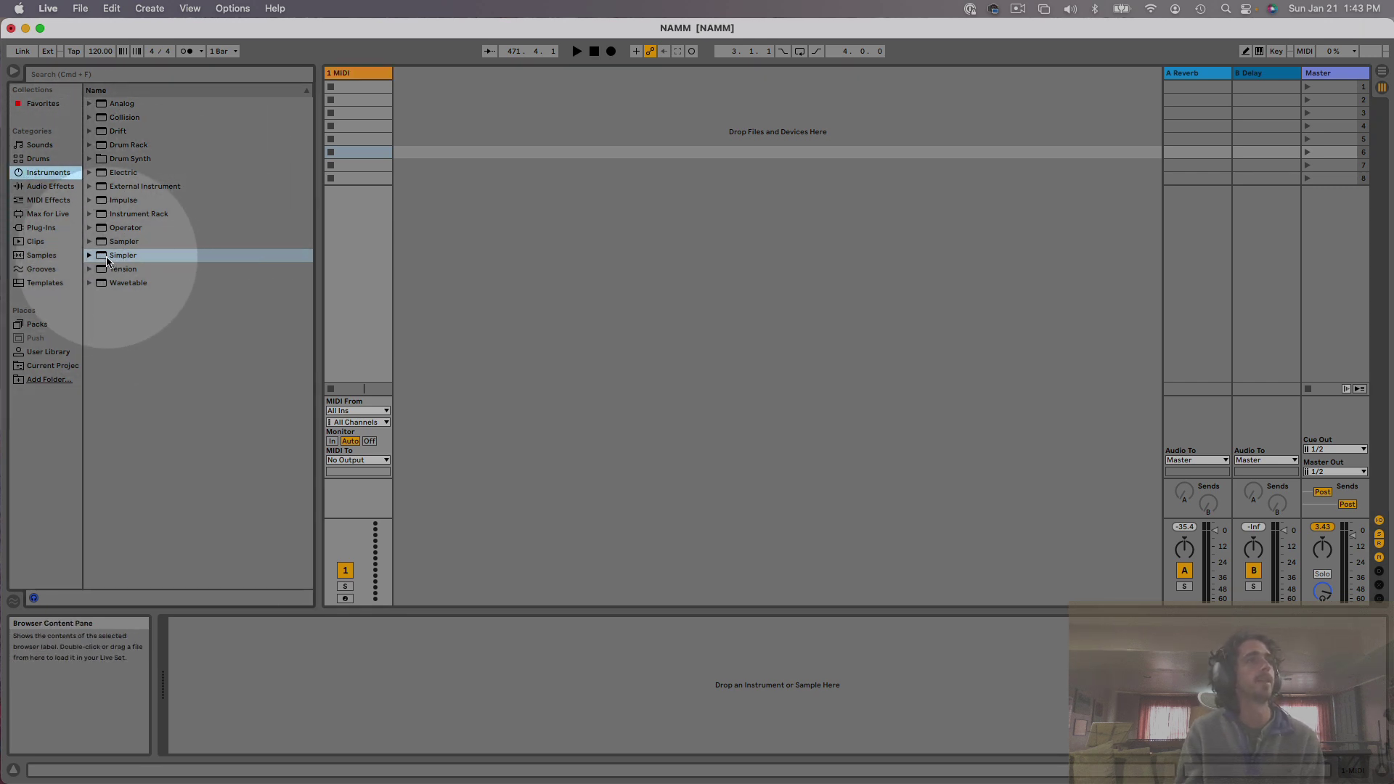
left_click(105, 259)
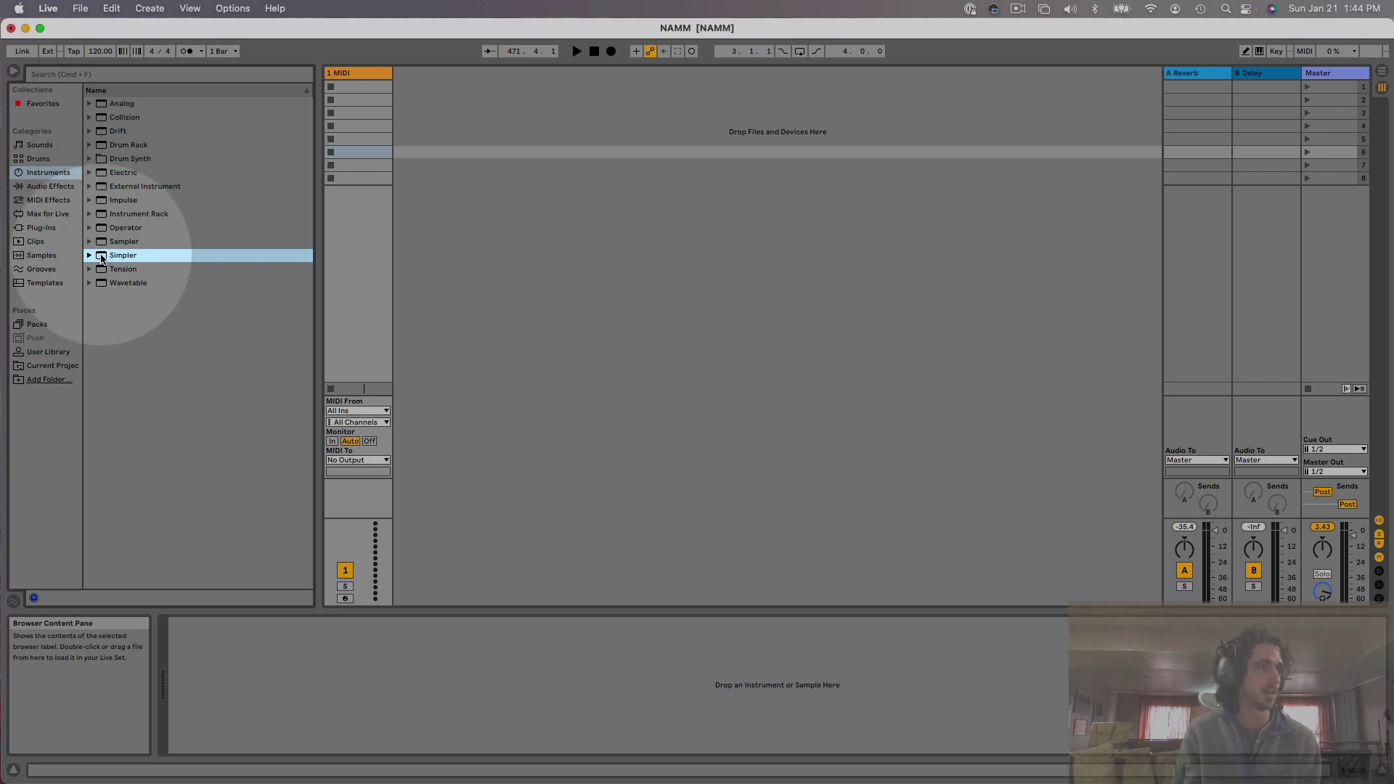
double_click(101, 256)
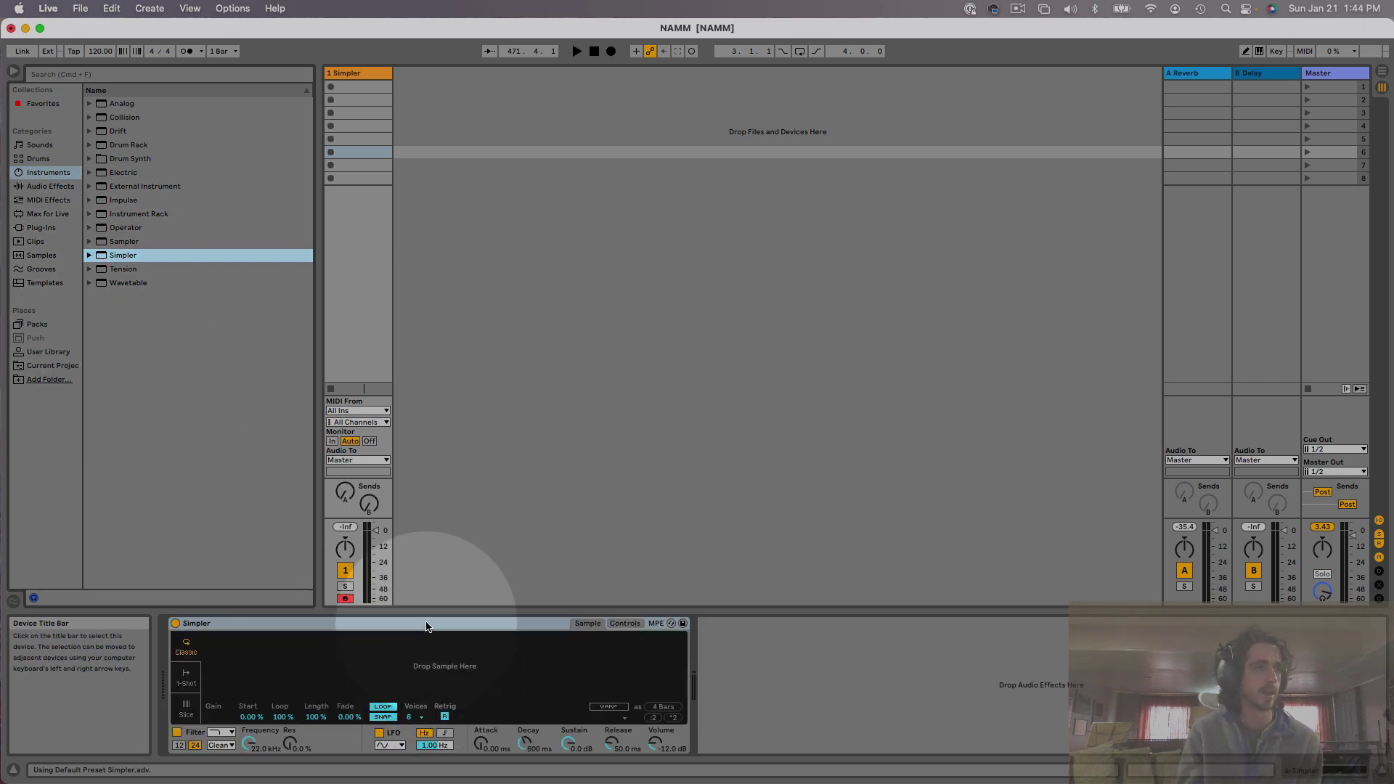
left_click(427, 626)
key("BackSpace")
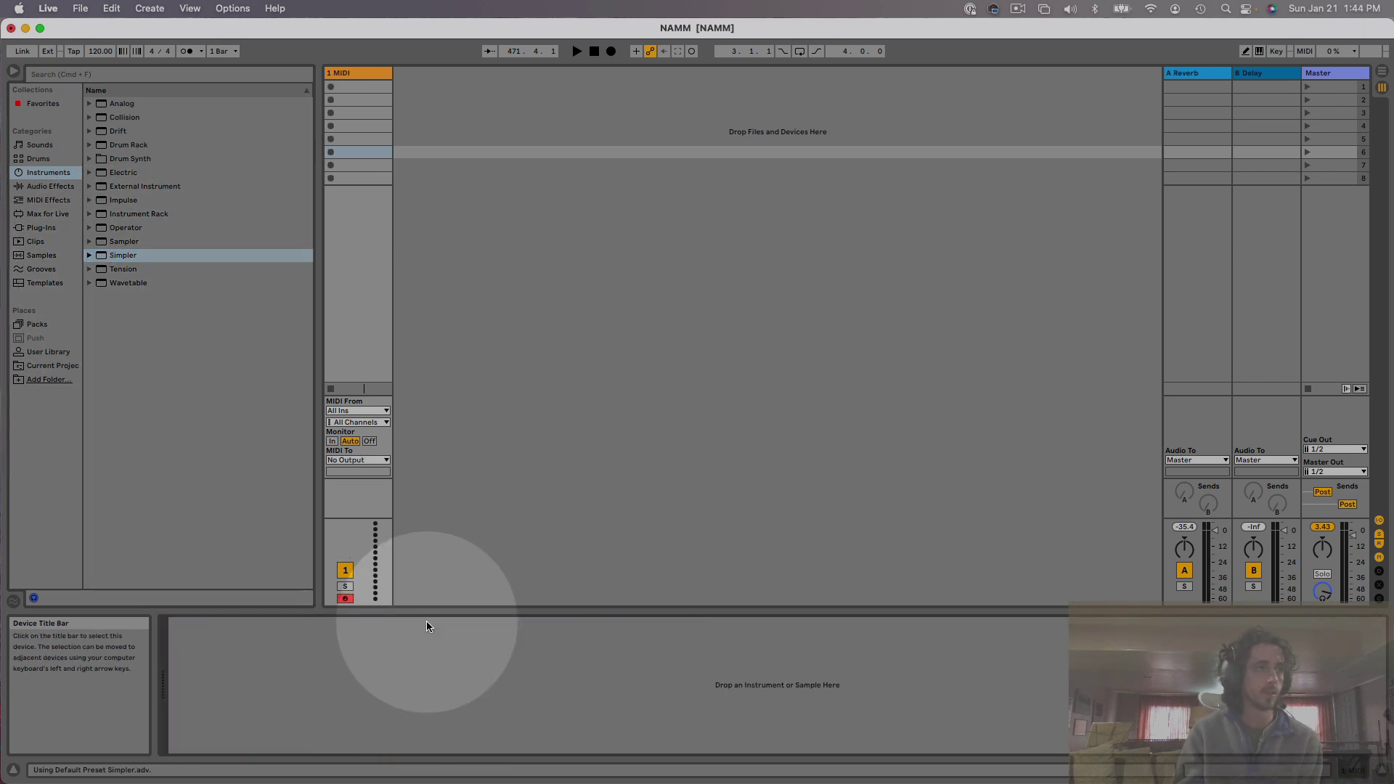
left_click(101, 258)
left_click_drag(101, 259, 338, 96)
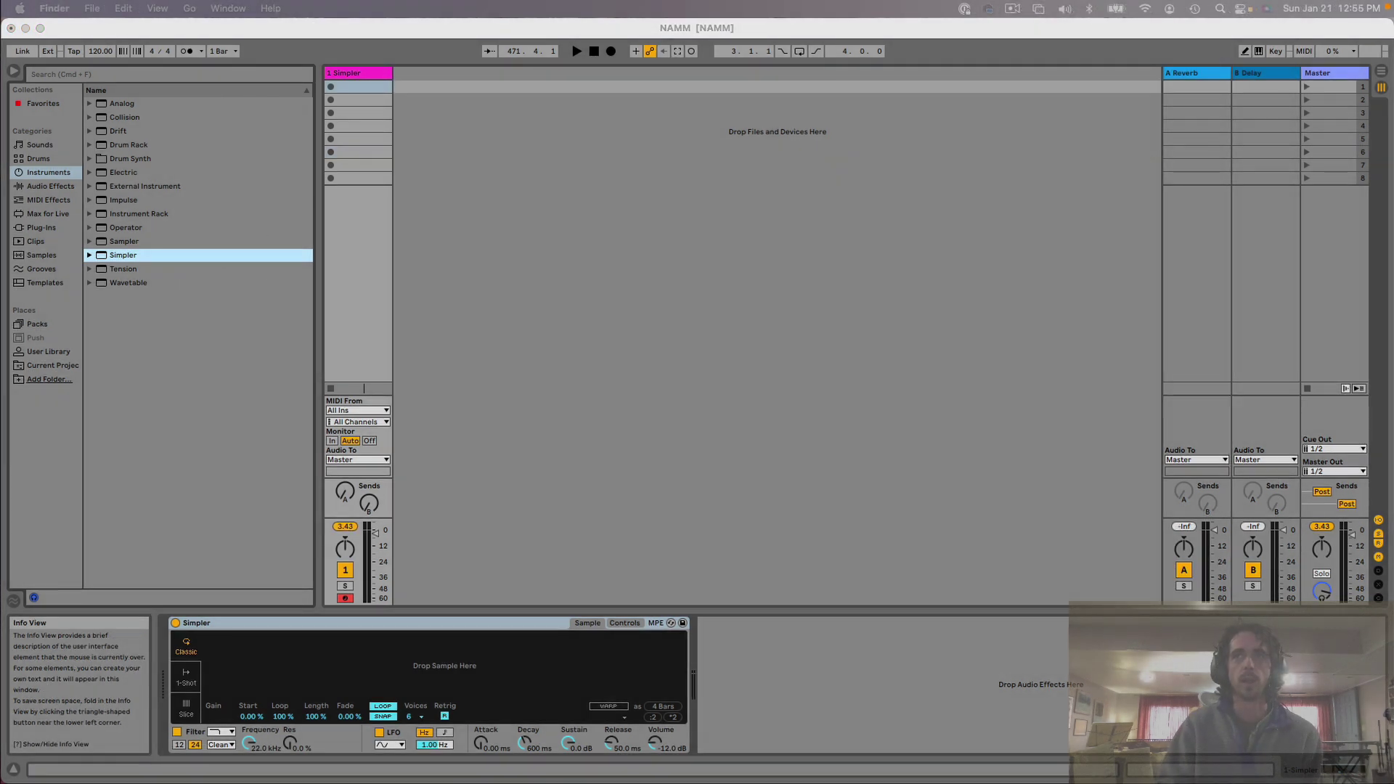
Drop NAMMDrums.mp3 from the NAMM folder into Simpler and close the Finder window
left_click_drag(1390, 146, 699, 14)
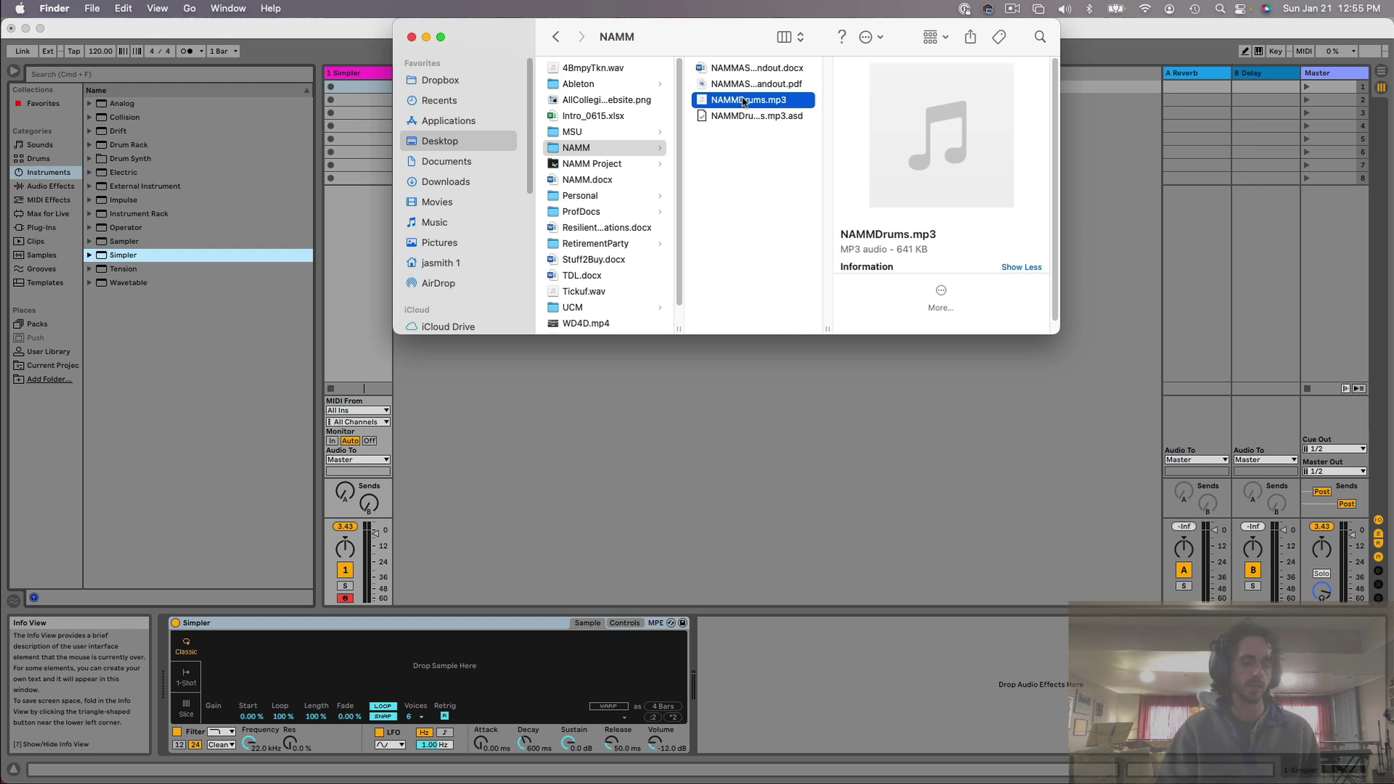
left_click_drag(741, 104, 398, 668)
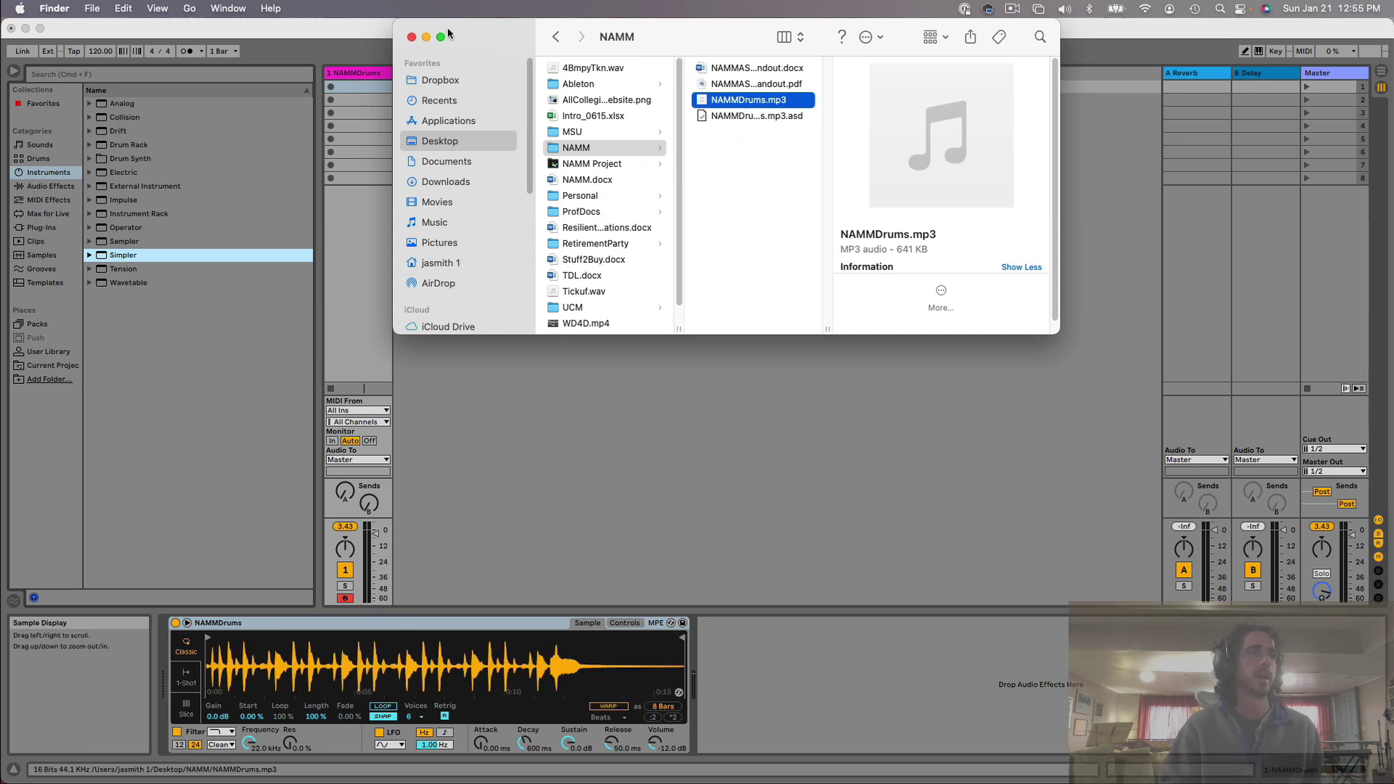
left_click(411, 37)
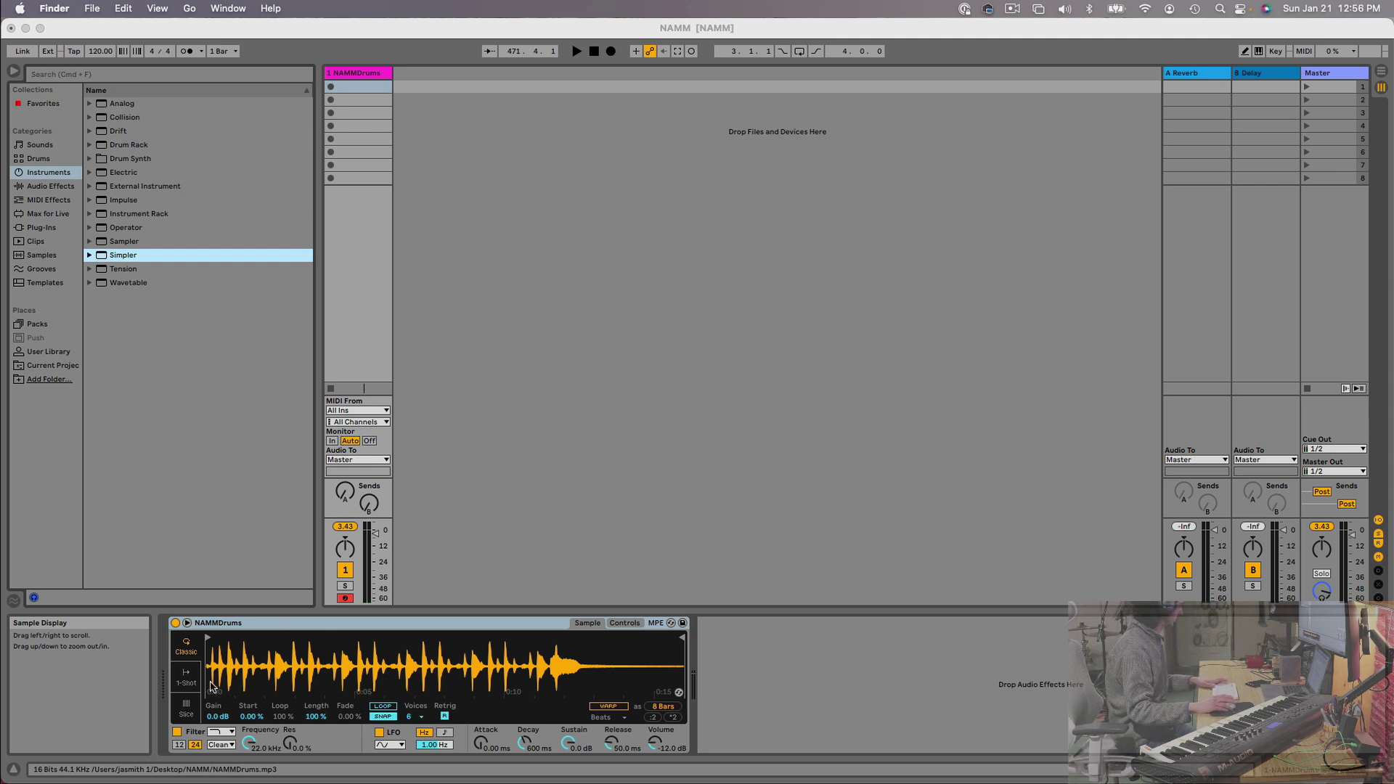
Move Simpler's sample start to the first drum hit, zooming the waveform to check
left_click(208, 642)
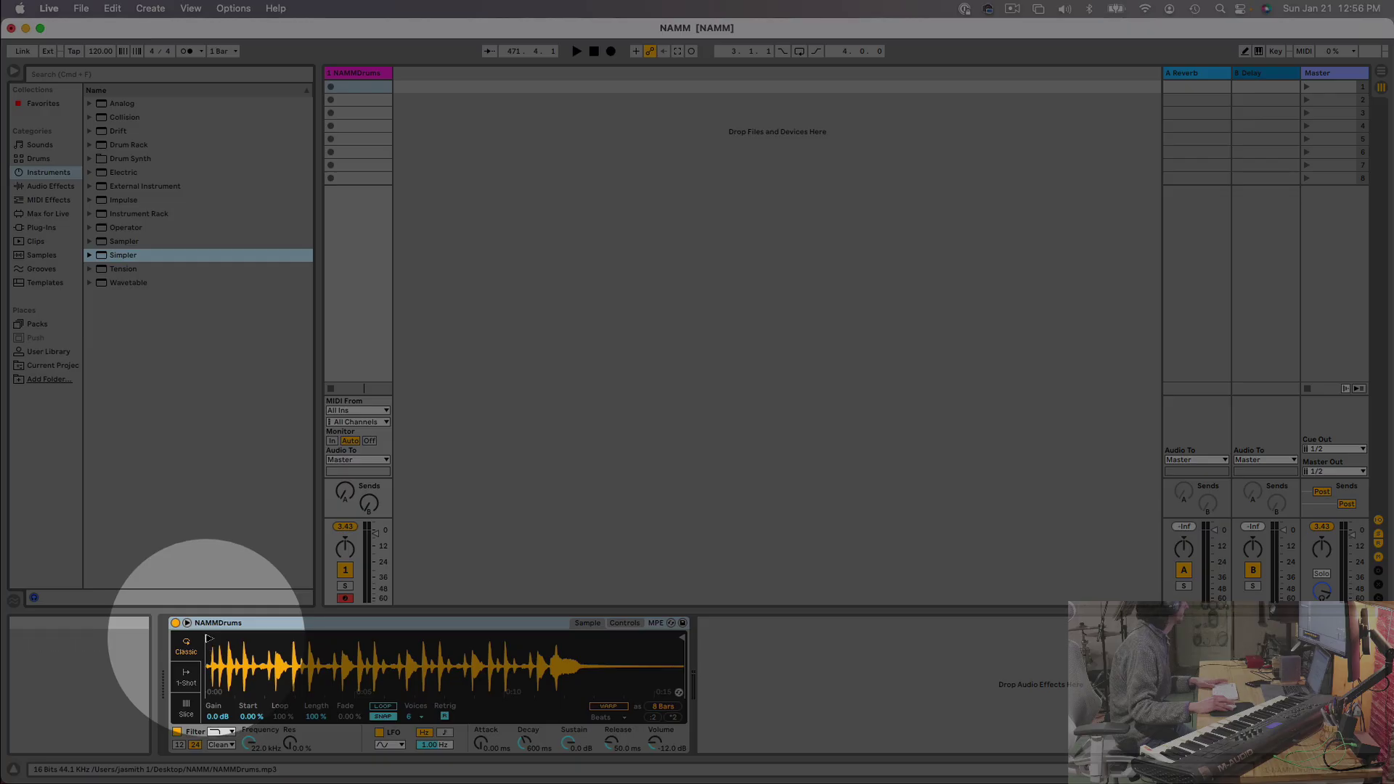
left_click_drag(208, 638, 228, 639)
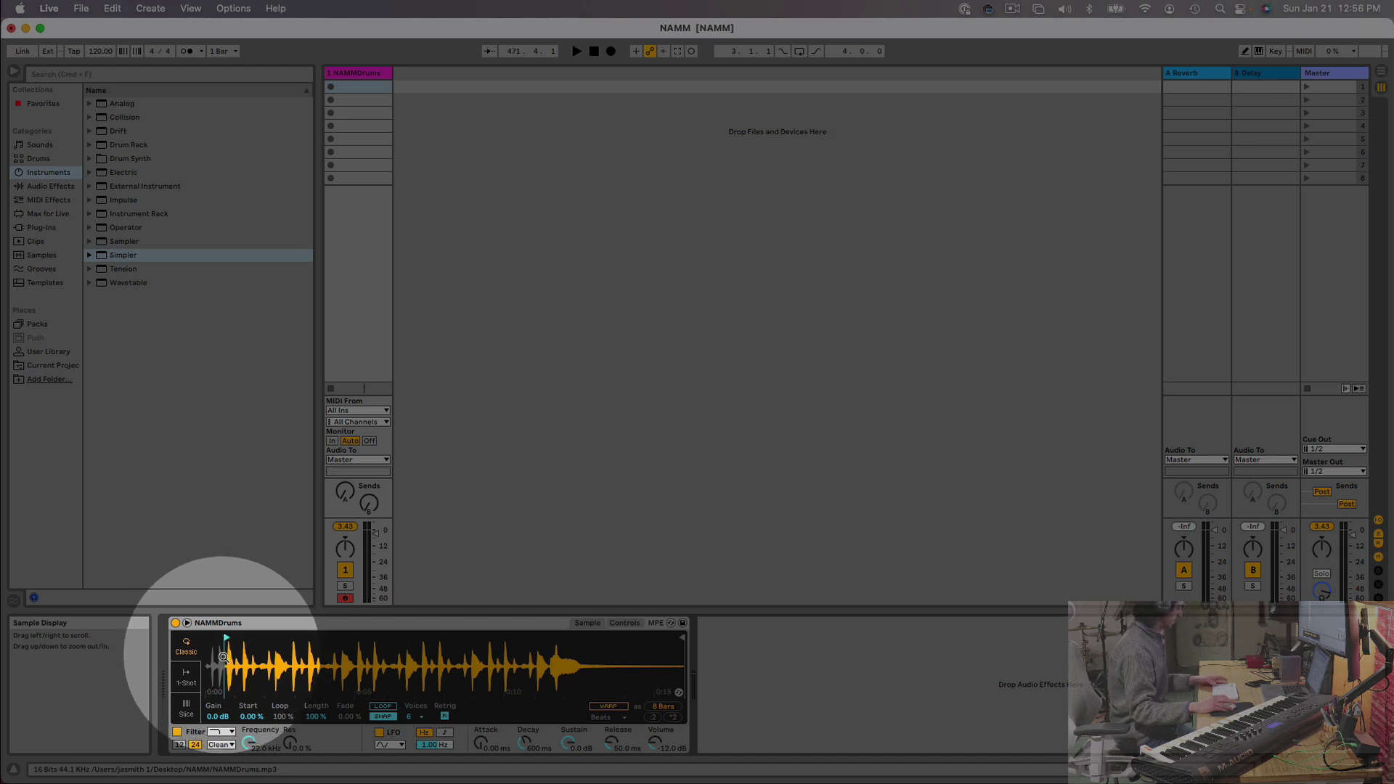
left_click_drag(223, 658, 269, 639)
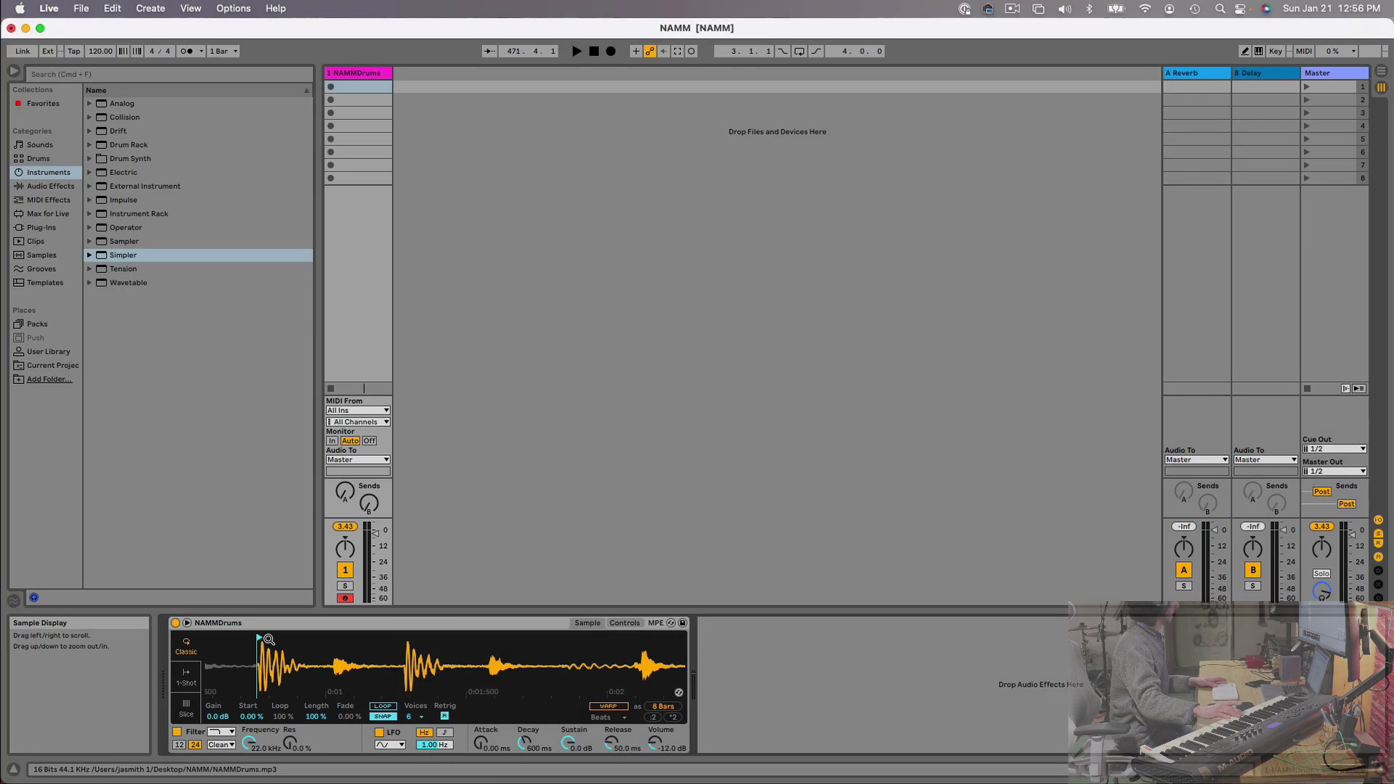
left_click_drag(268, 639, 272, 652)
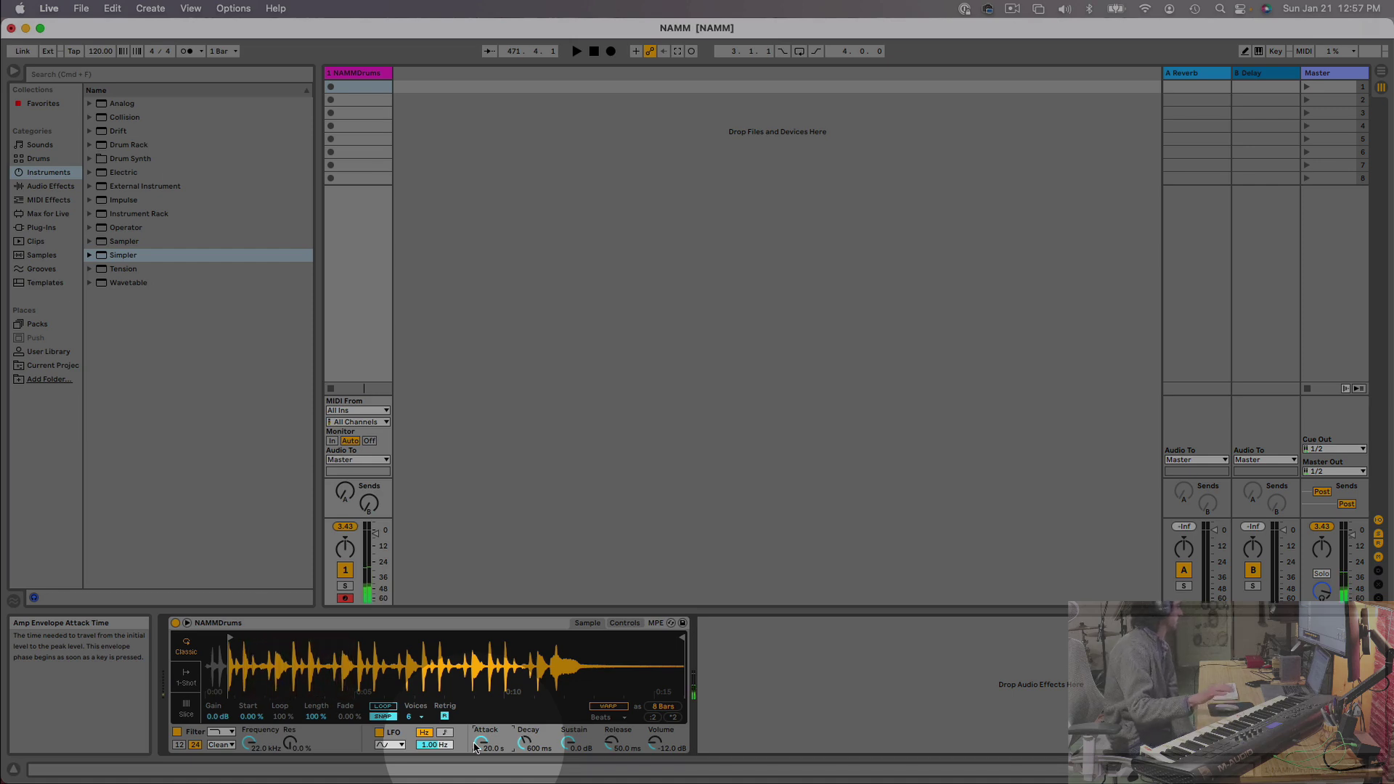
Set Simpler's attack to 0.00 ms and settle the release at 14.8 s
left_click_drag(476, 748, 479, 756)
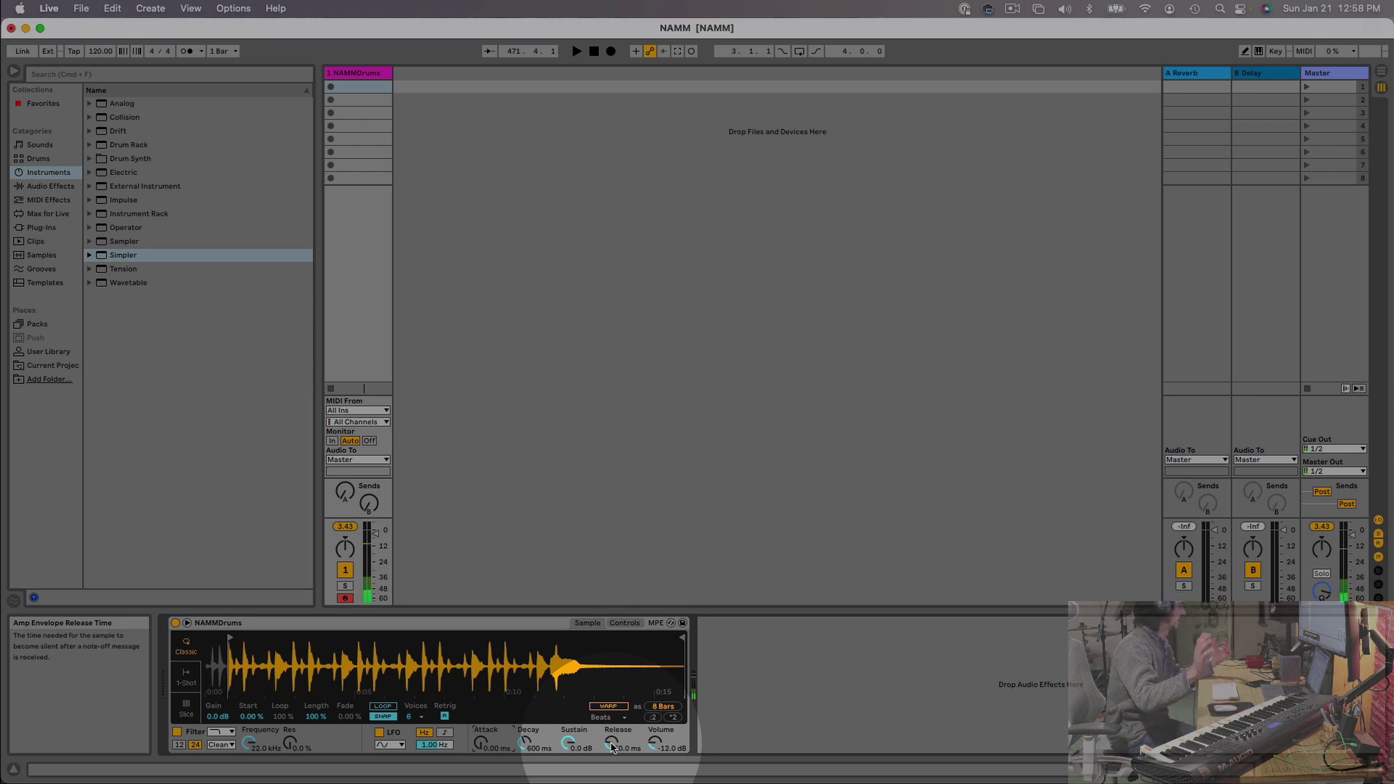
left_click_drag(612, 748, 612, 735)
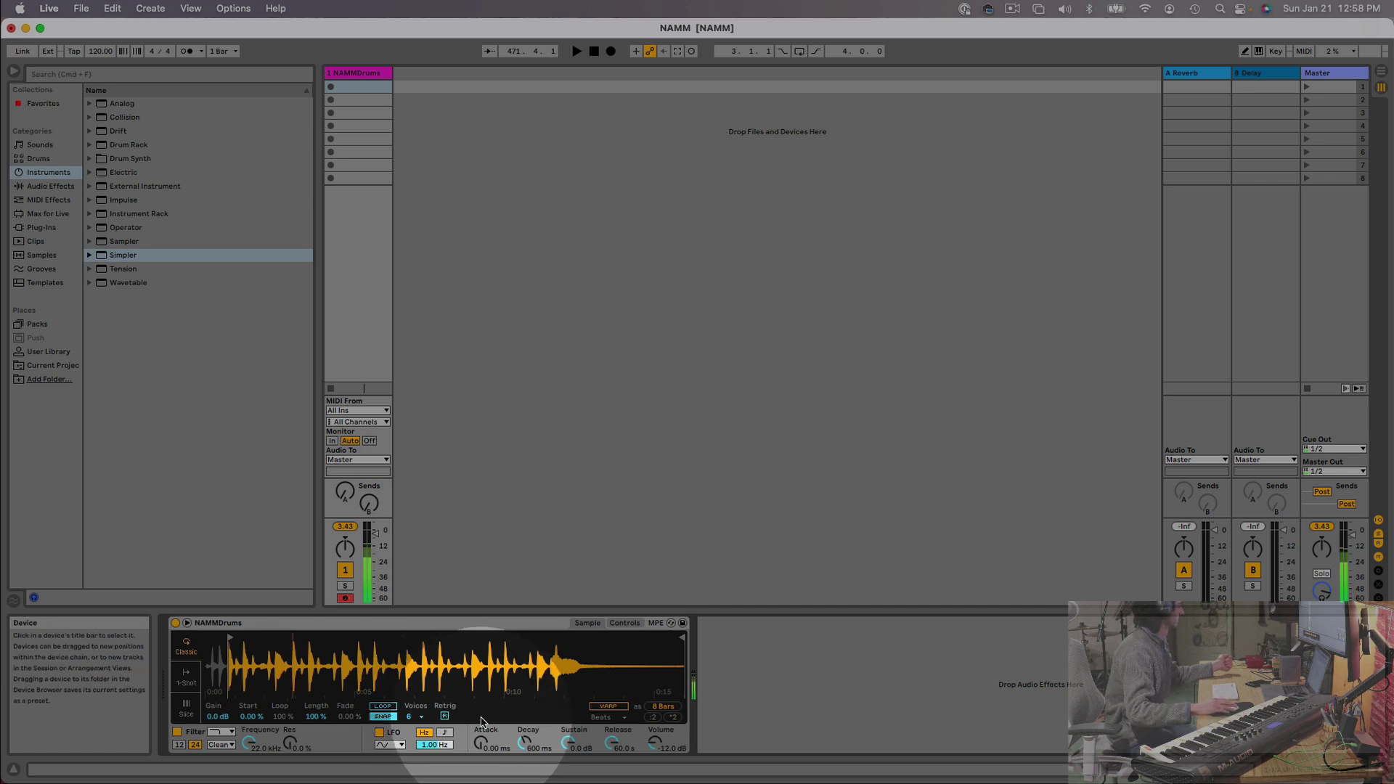
left_click_drag(612, 741, 609, 750)
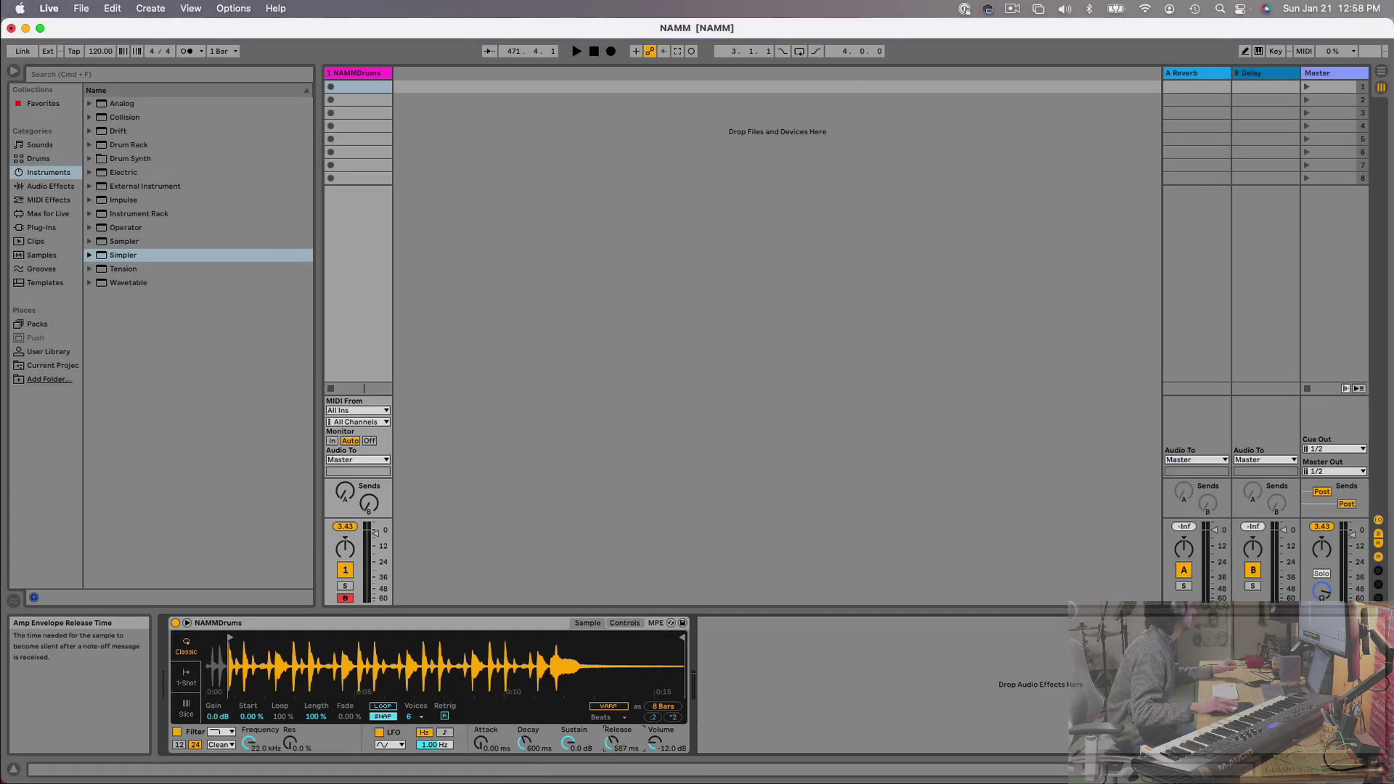
left_click_drag(612, 742, 612, 715)
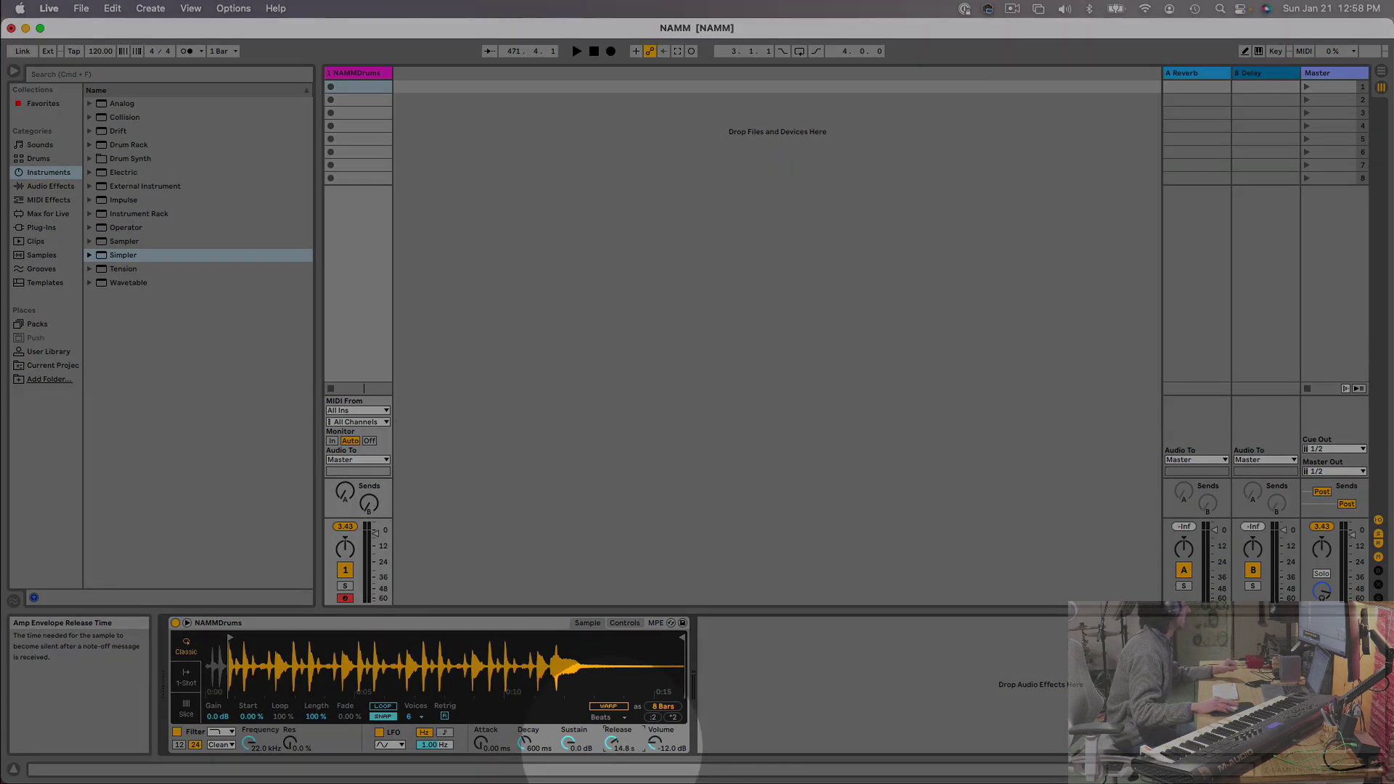
Set Simpler's Voices to 1, then change it to 32
left_click(424, 718)
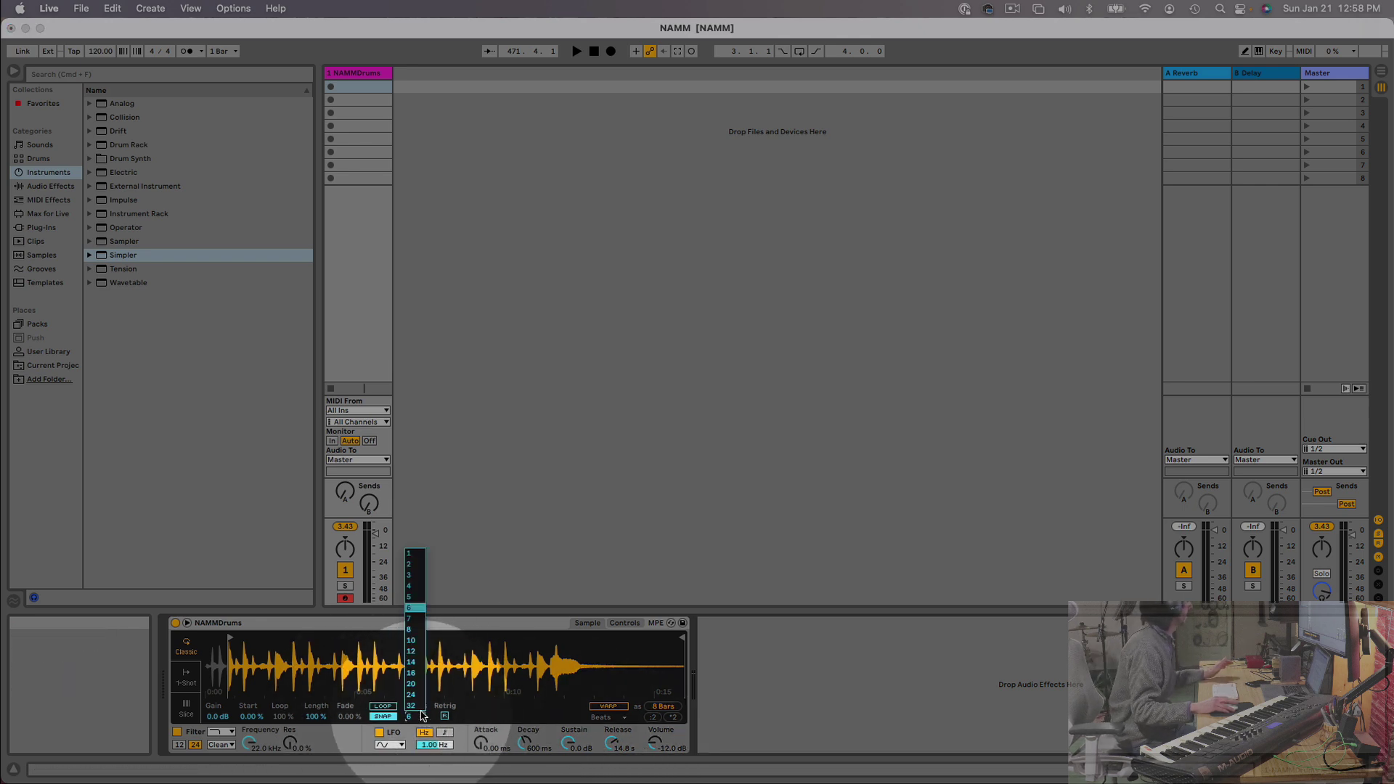
left_click(414, 555)
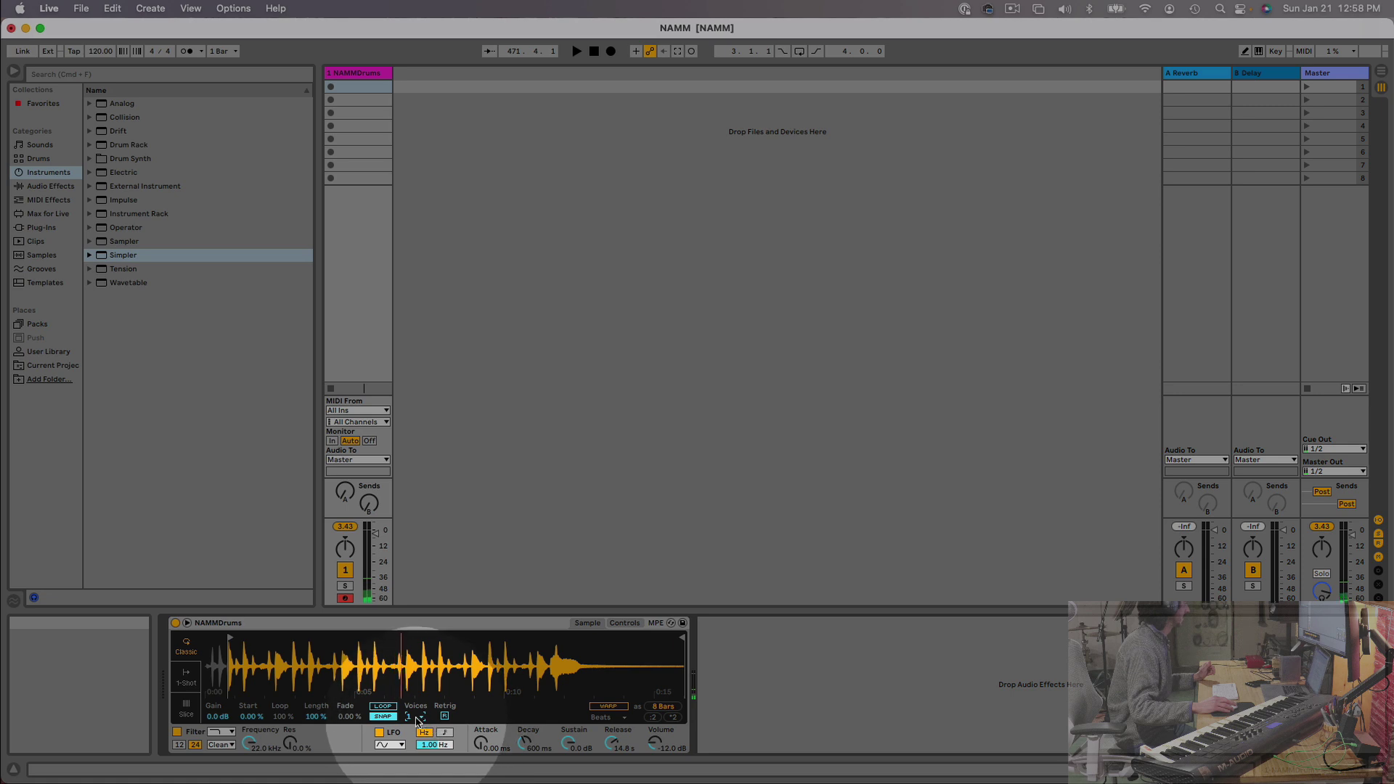
left_click(417, 717)
left_click(415, 553)
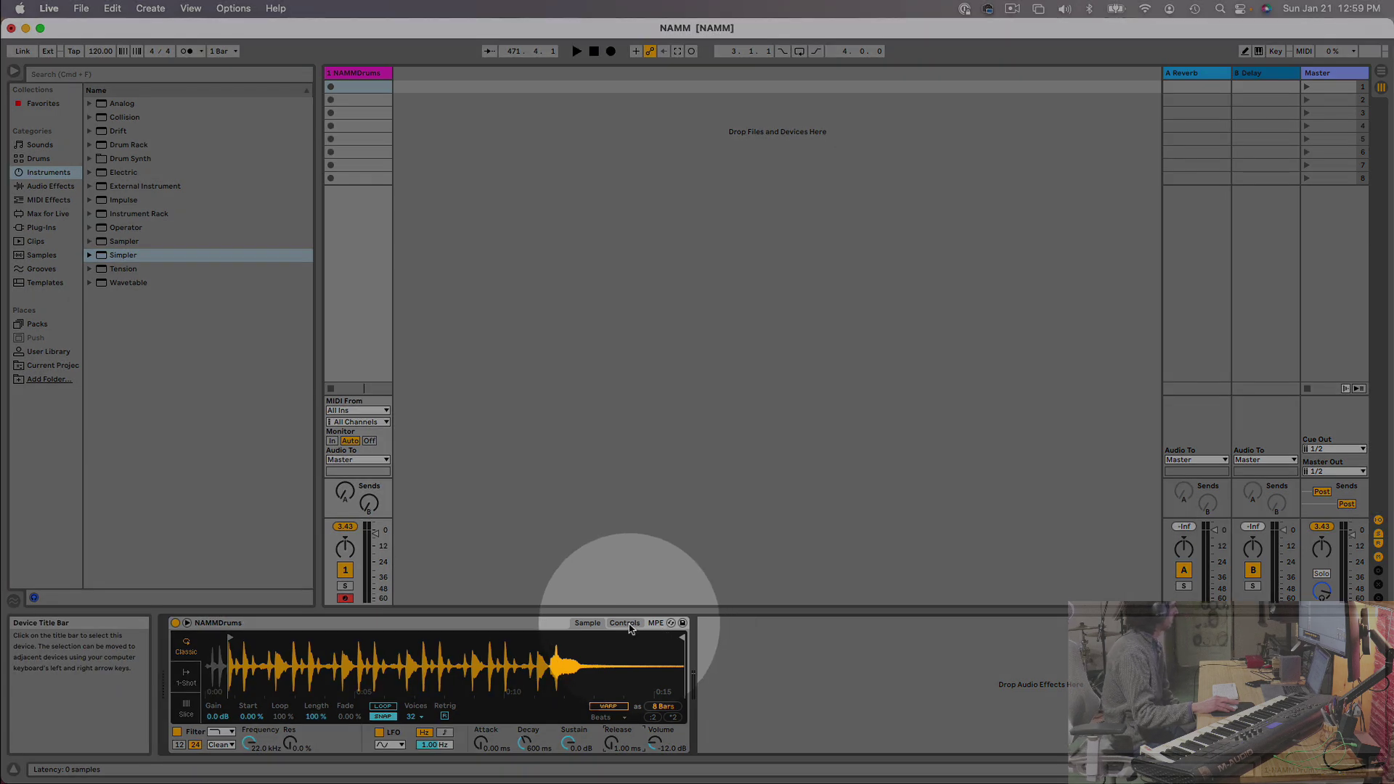
left_click(626, 623)
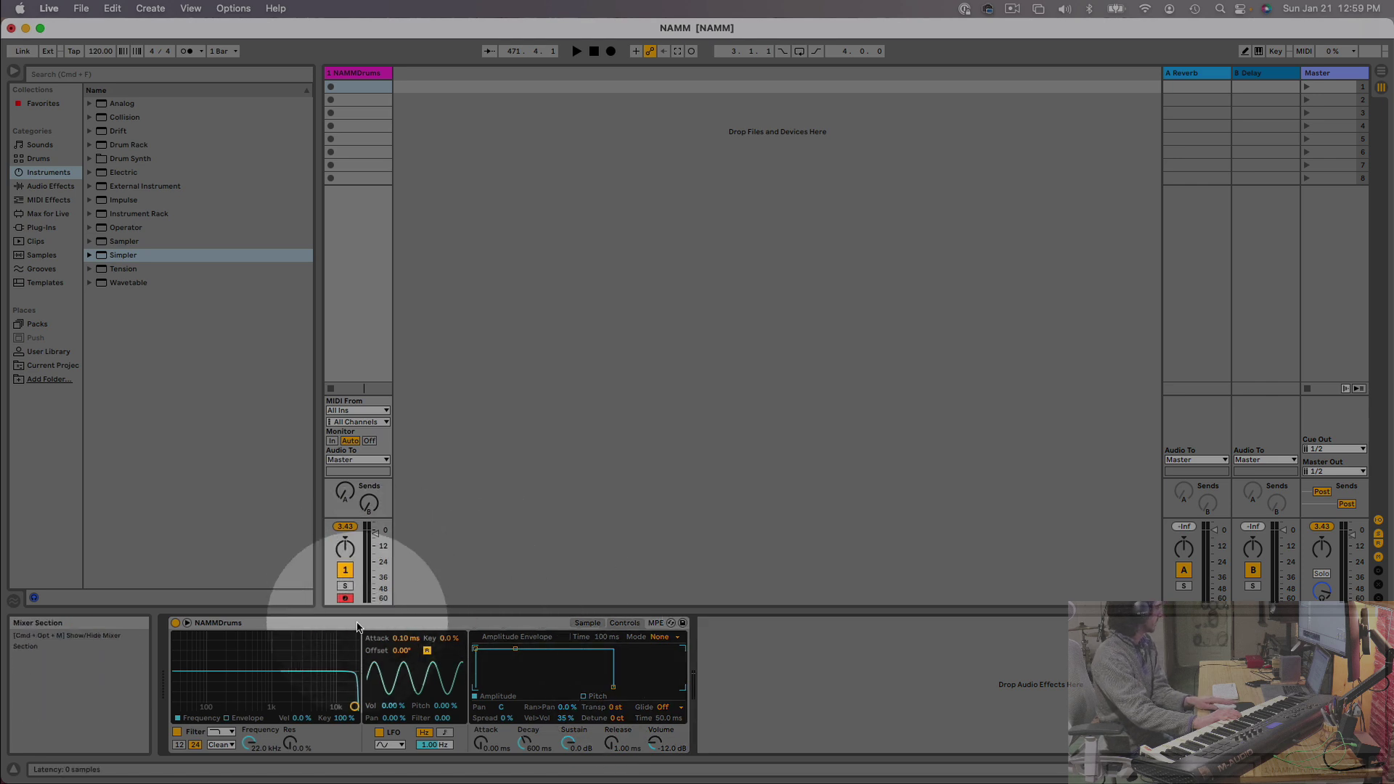
mouse_move(354, 705)
left_mouse_down()
mouse_move(221, 706)
mouse_move(354, 706)
left_mouse_up()
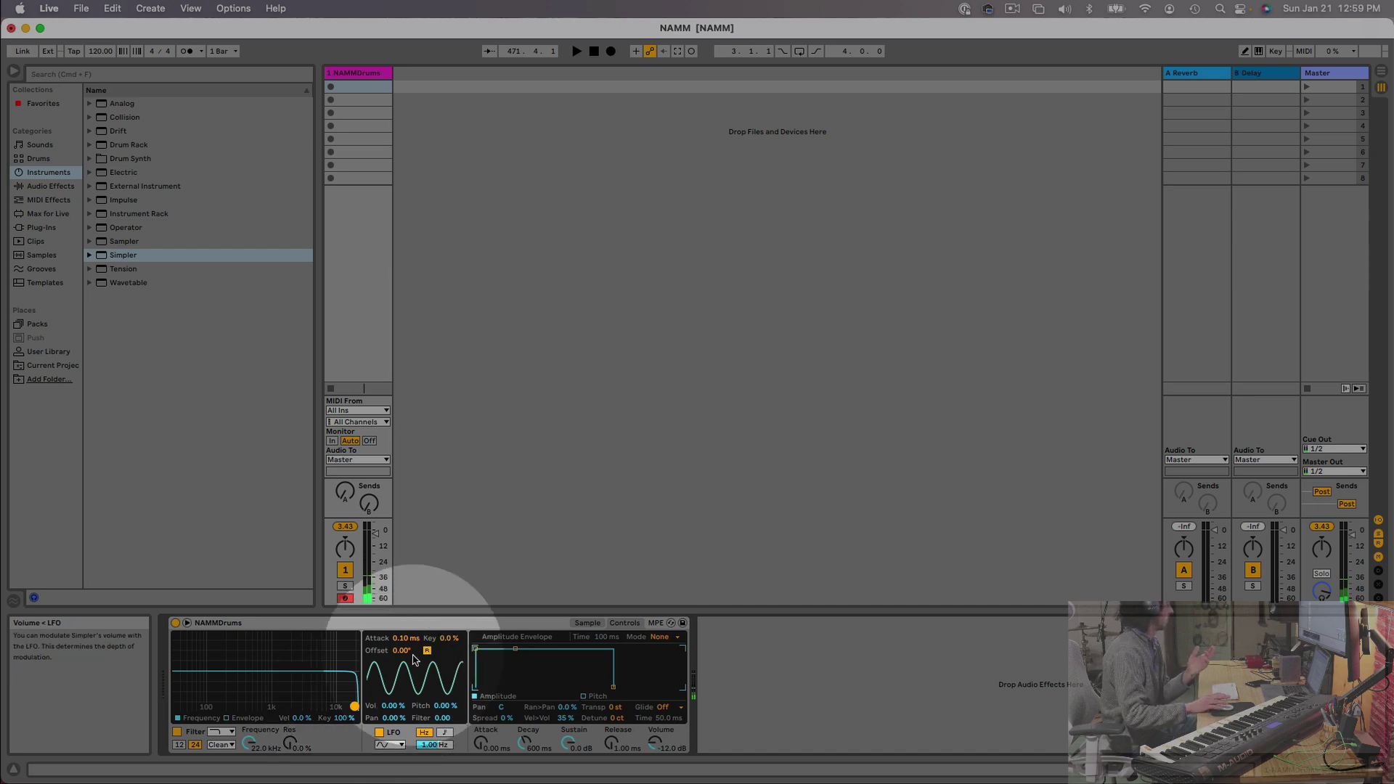
left_click(587, 624)
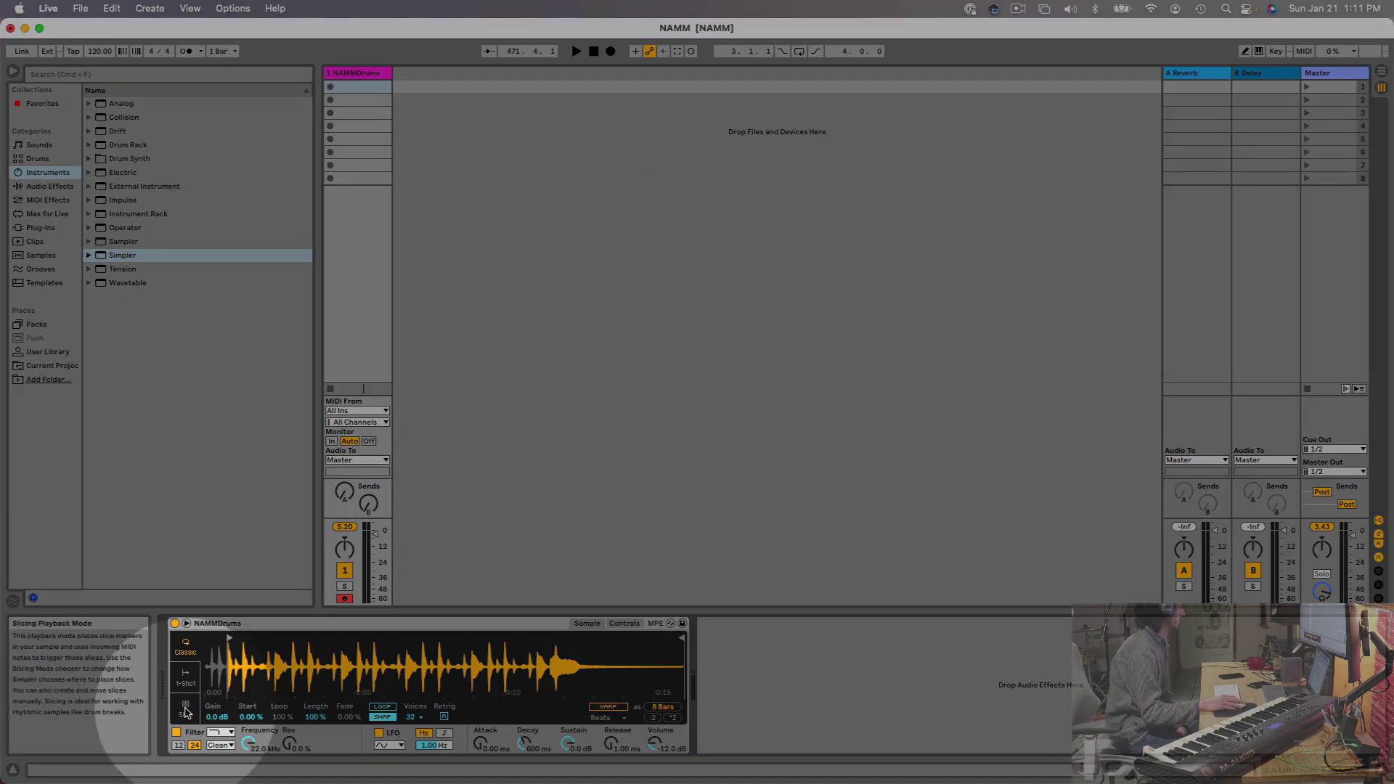
Switch Simpler to Slice mode, set fade-in to 4.10 ms and Vol < Vel to 35%
left_click(185, 710)
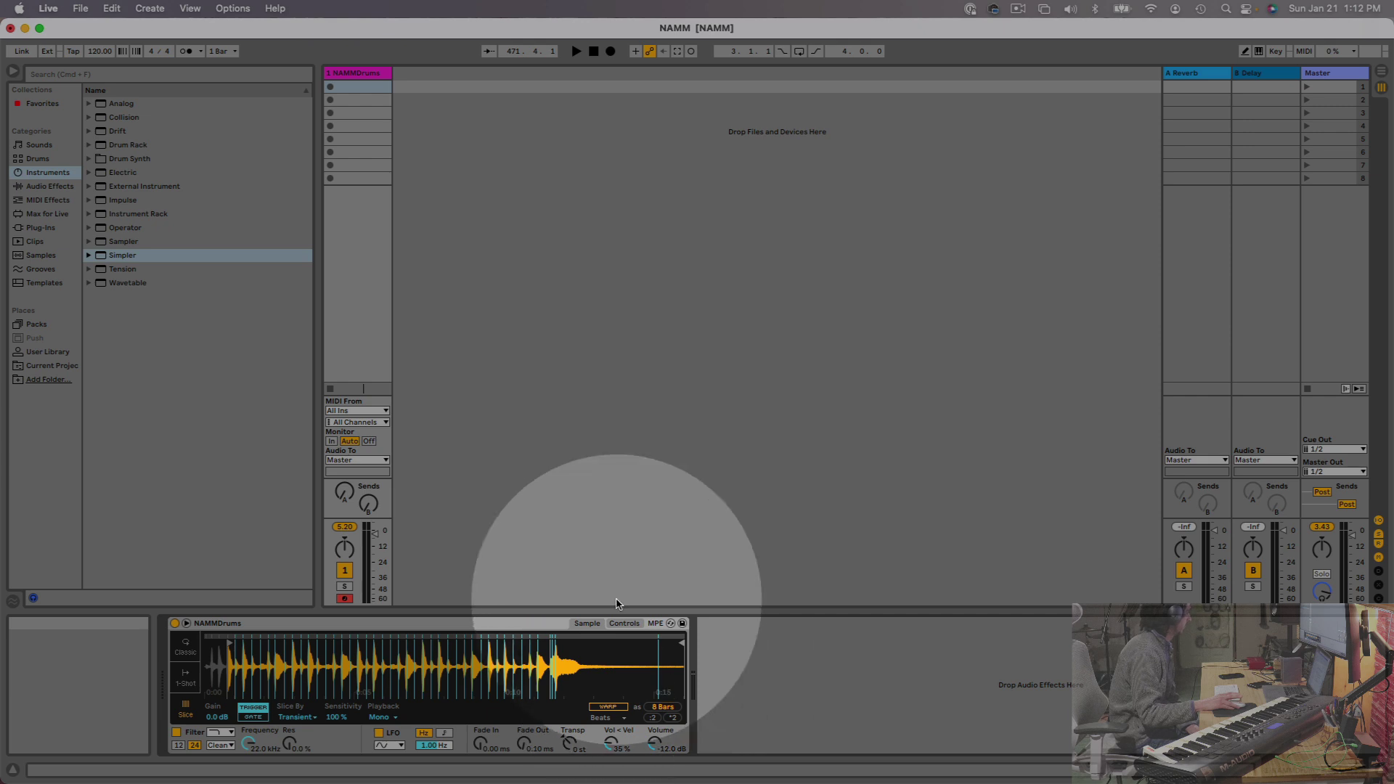
left_click_drag(488, 748, 480, 745)
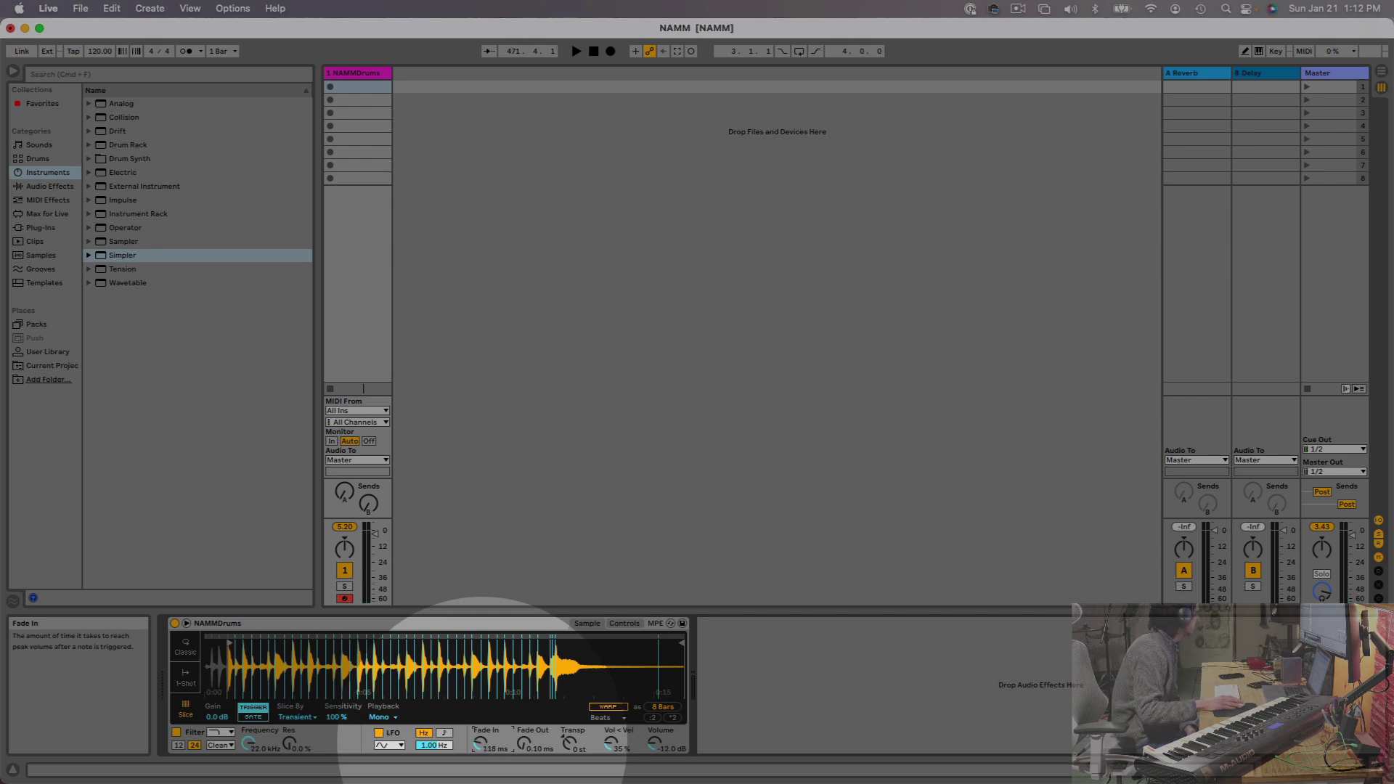
left_click_drag(480, 742, 522, 740)
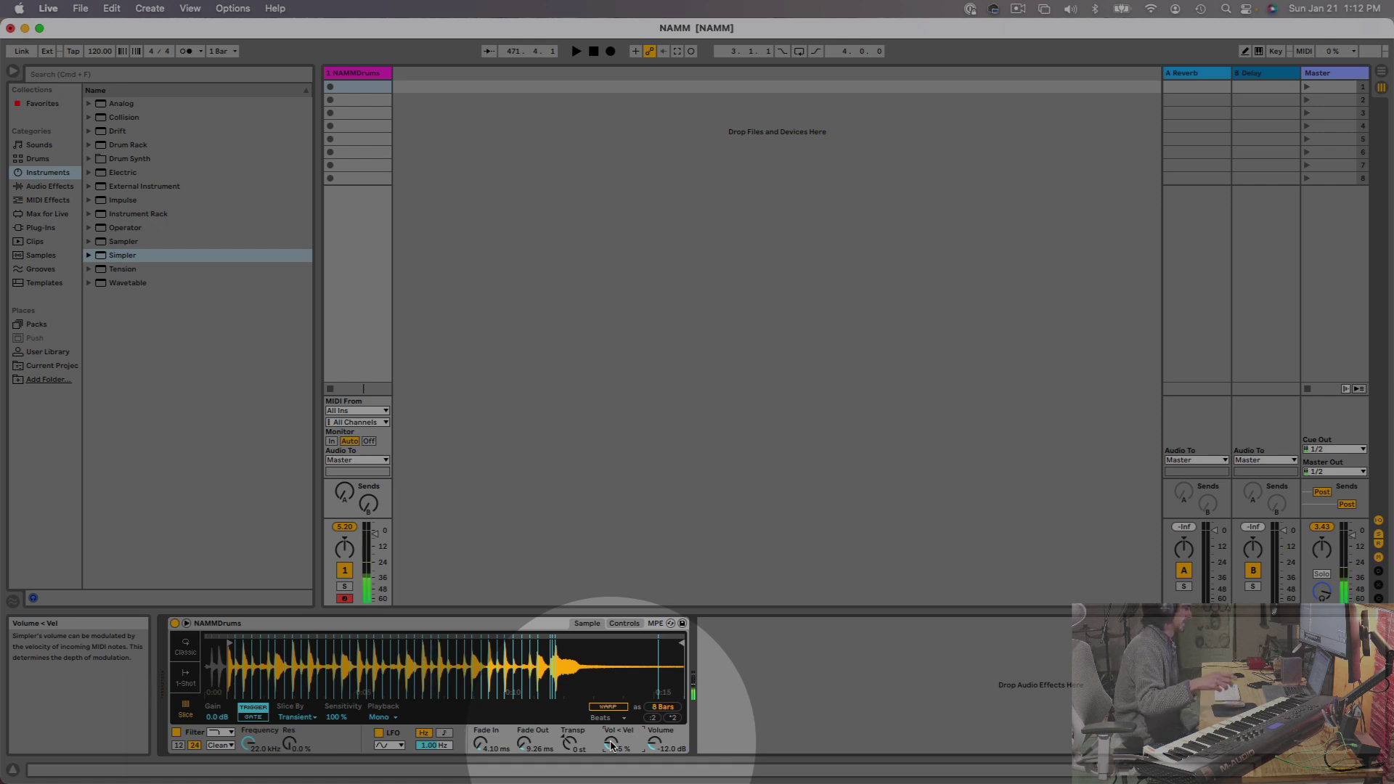
left_click_drag(612, 745, 614, 744)
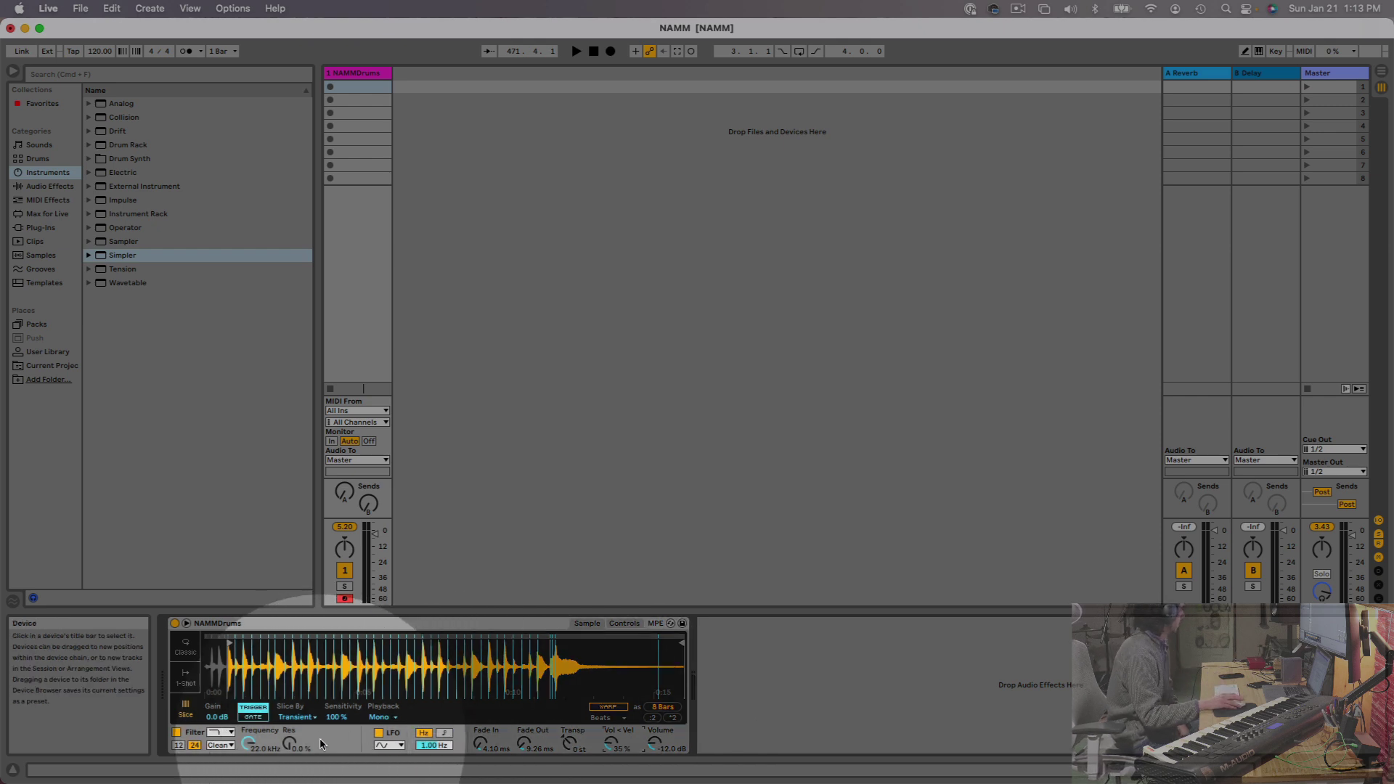
Peek at Controls, return to Sample, and lower slice Sensitivity to 53%
left_click(624, 623)
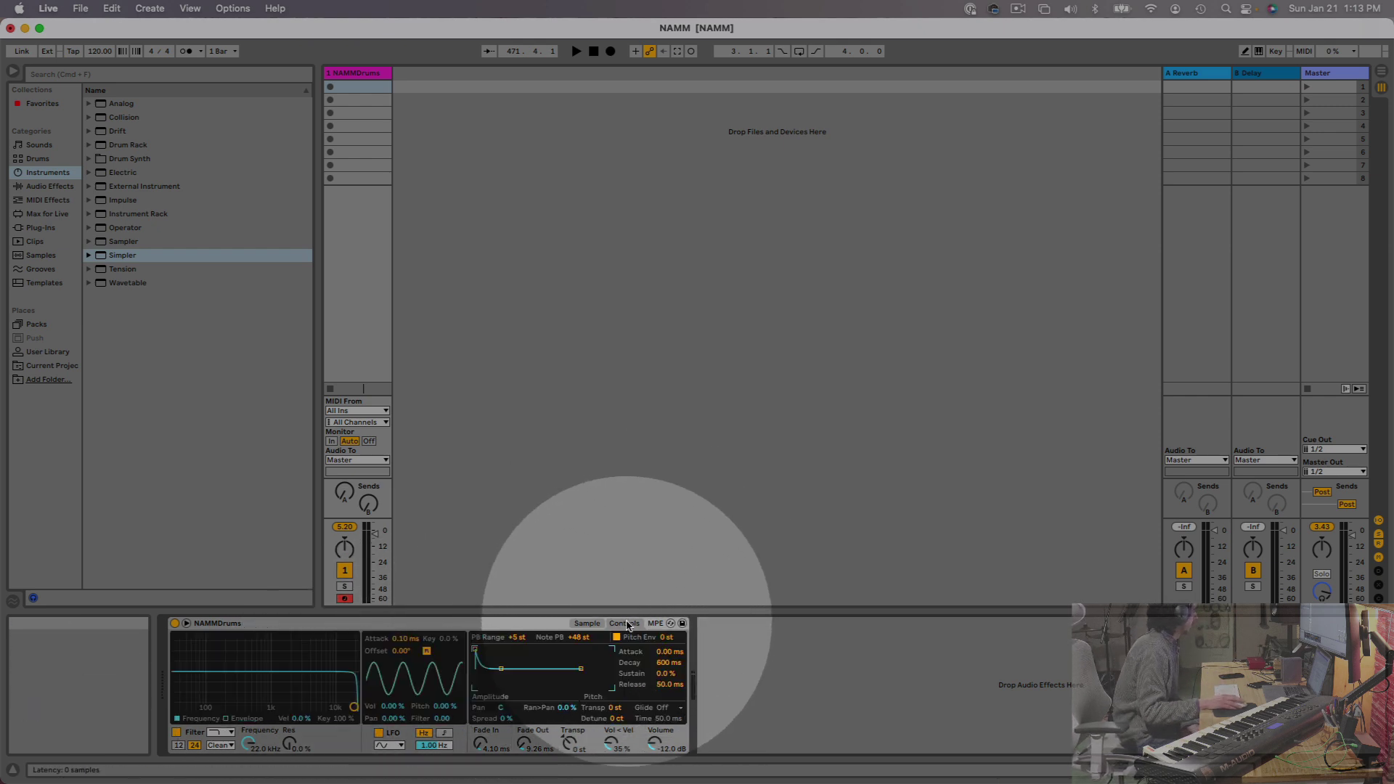
left_click(586, 623)
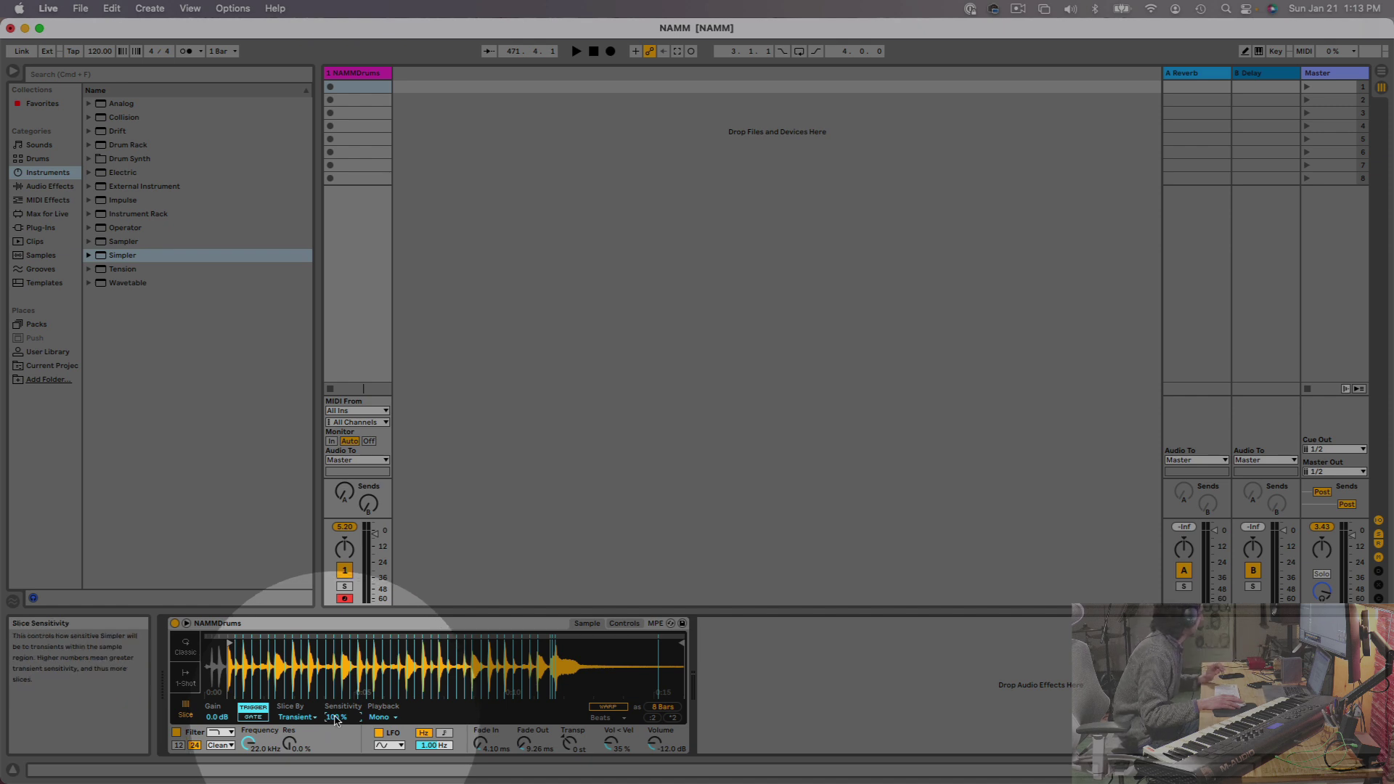
left_click_drag(334, 717, 334, 718)
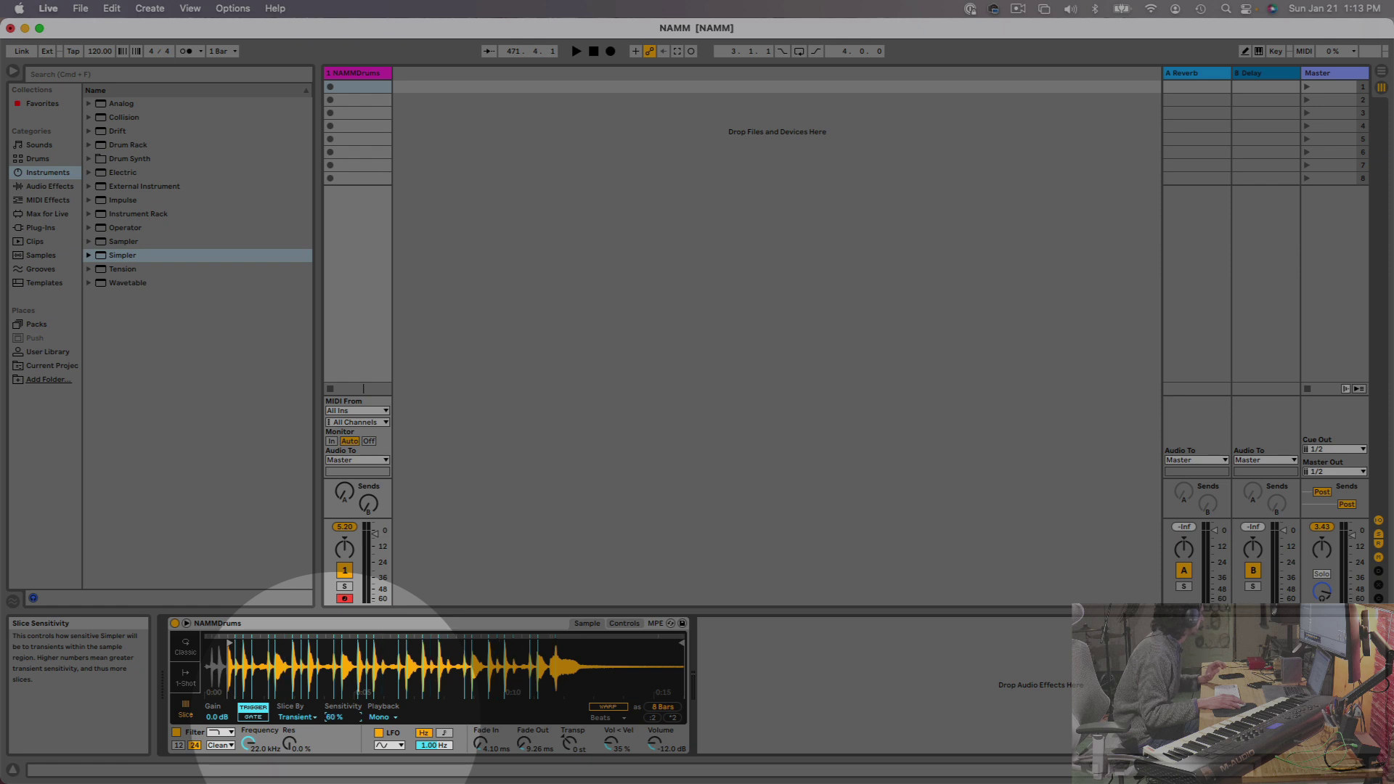
left_click_drag(334, 718, 334, 719)
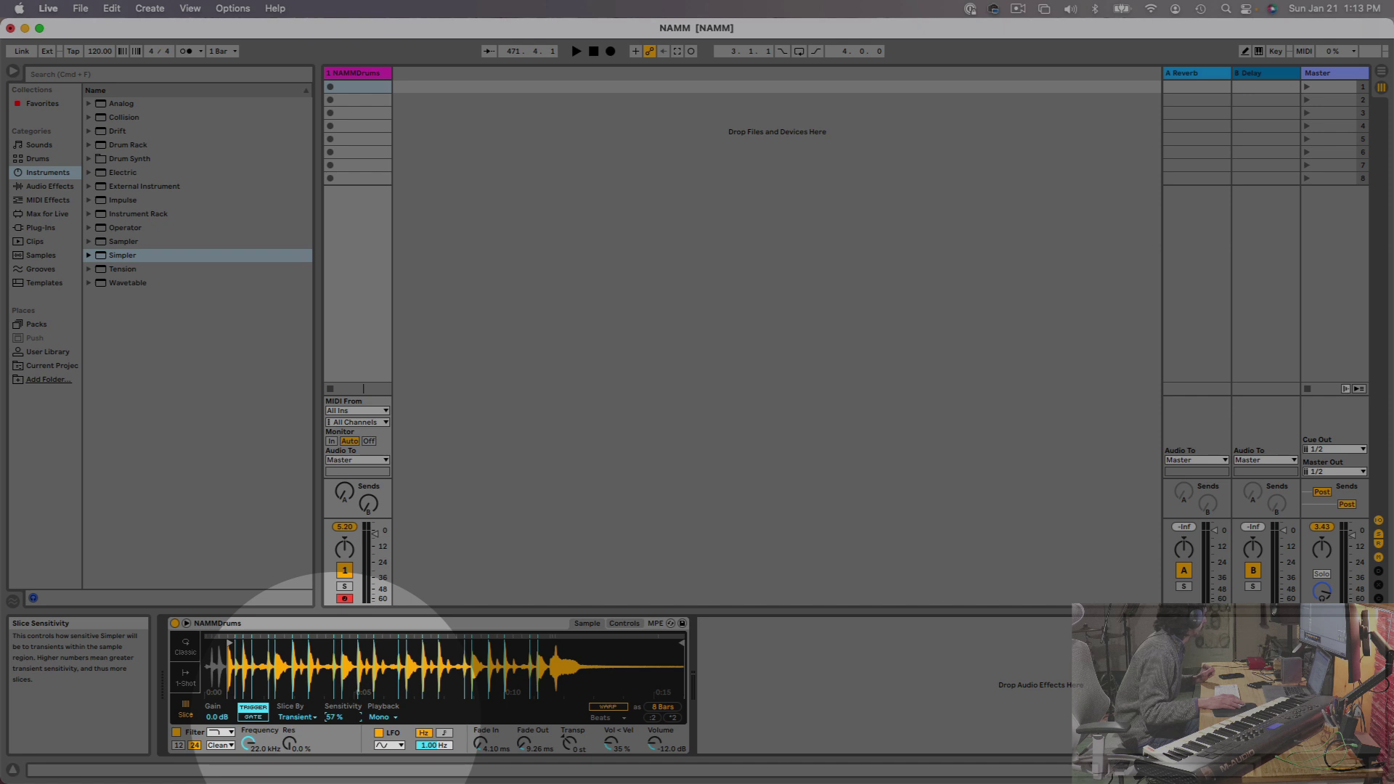
left_click_drag(334, 720, 334, 721)
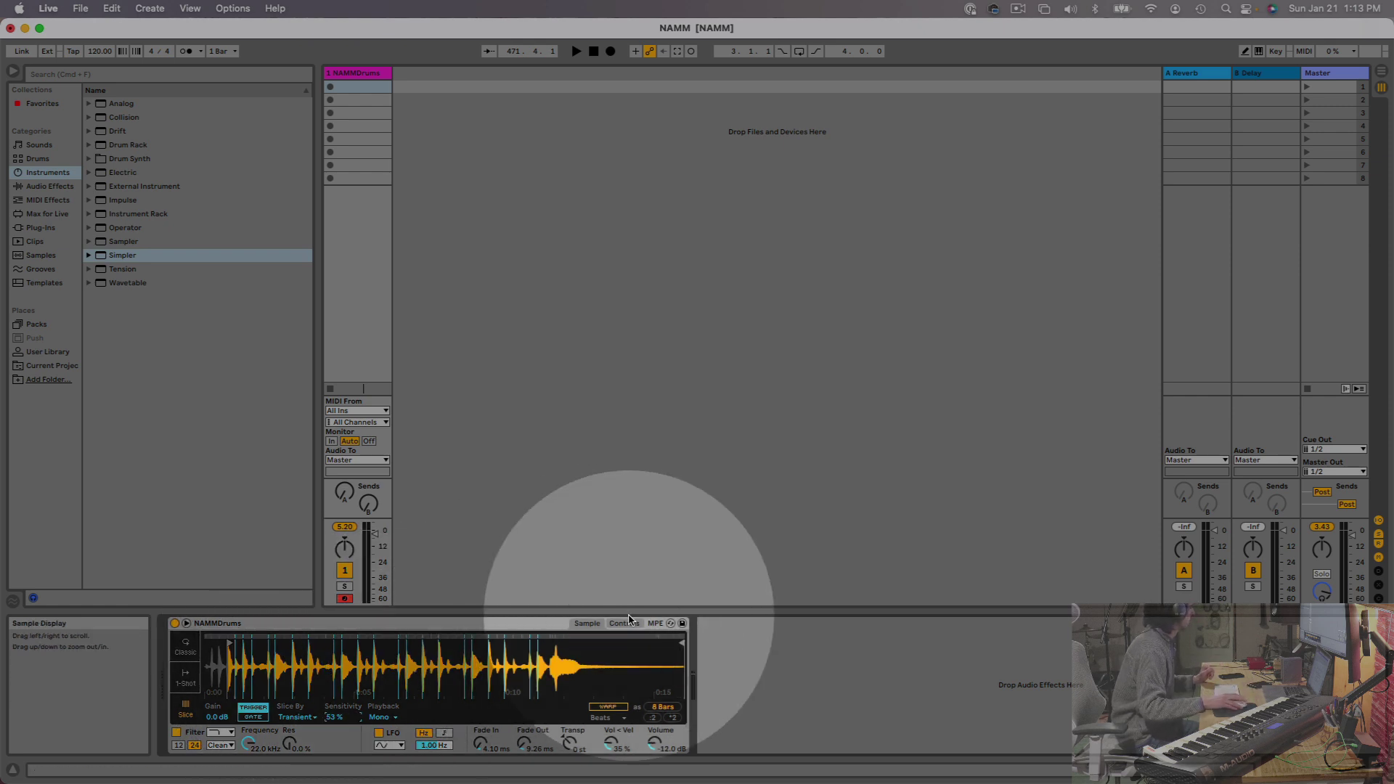
Convert the NAMMDrums slices into a Drum Rack via Slice to Drum Rack
right_click(569, 655)
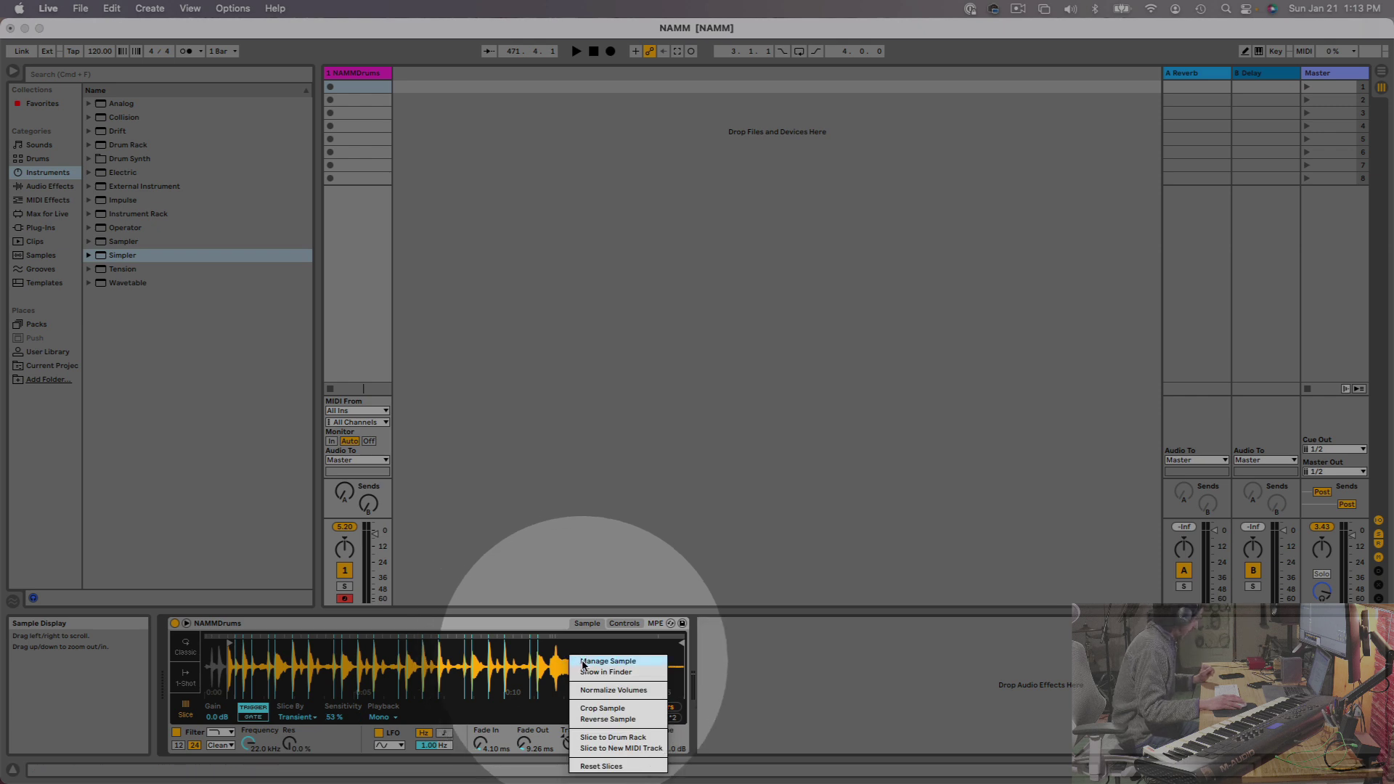
left_click(602, 739)
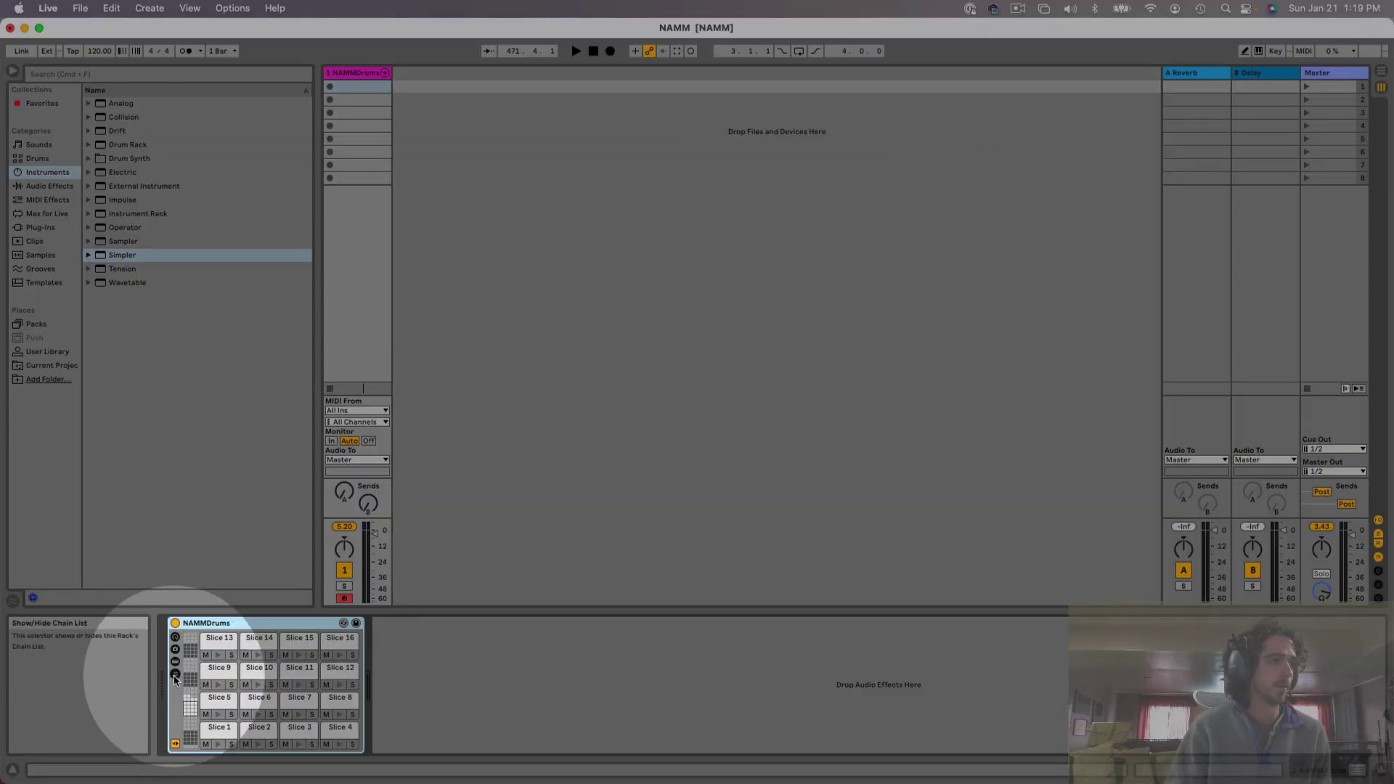
Show the Drum Rack's chain list and input/output settings, scroll to the top, and audition Slice 1
left_click(175, 675)
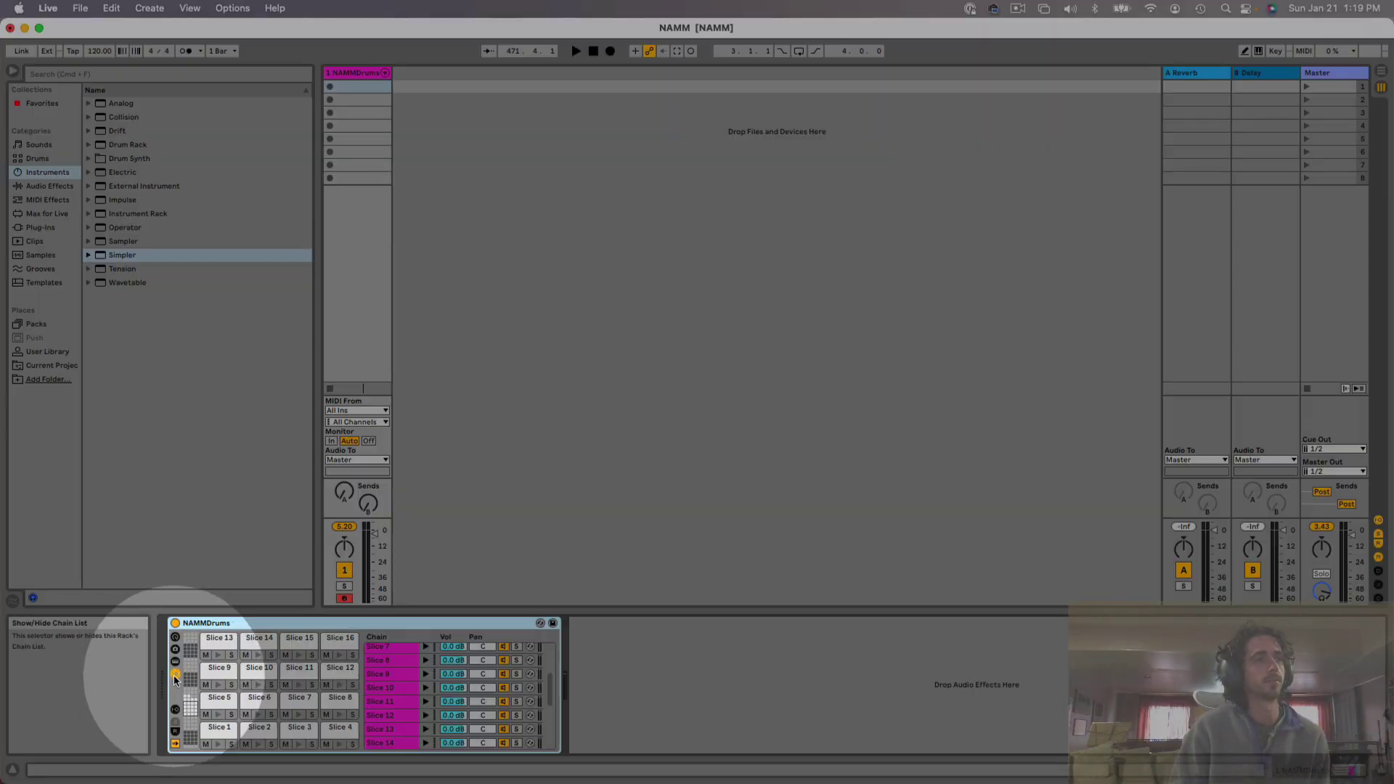
left_click(175, 711)
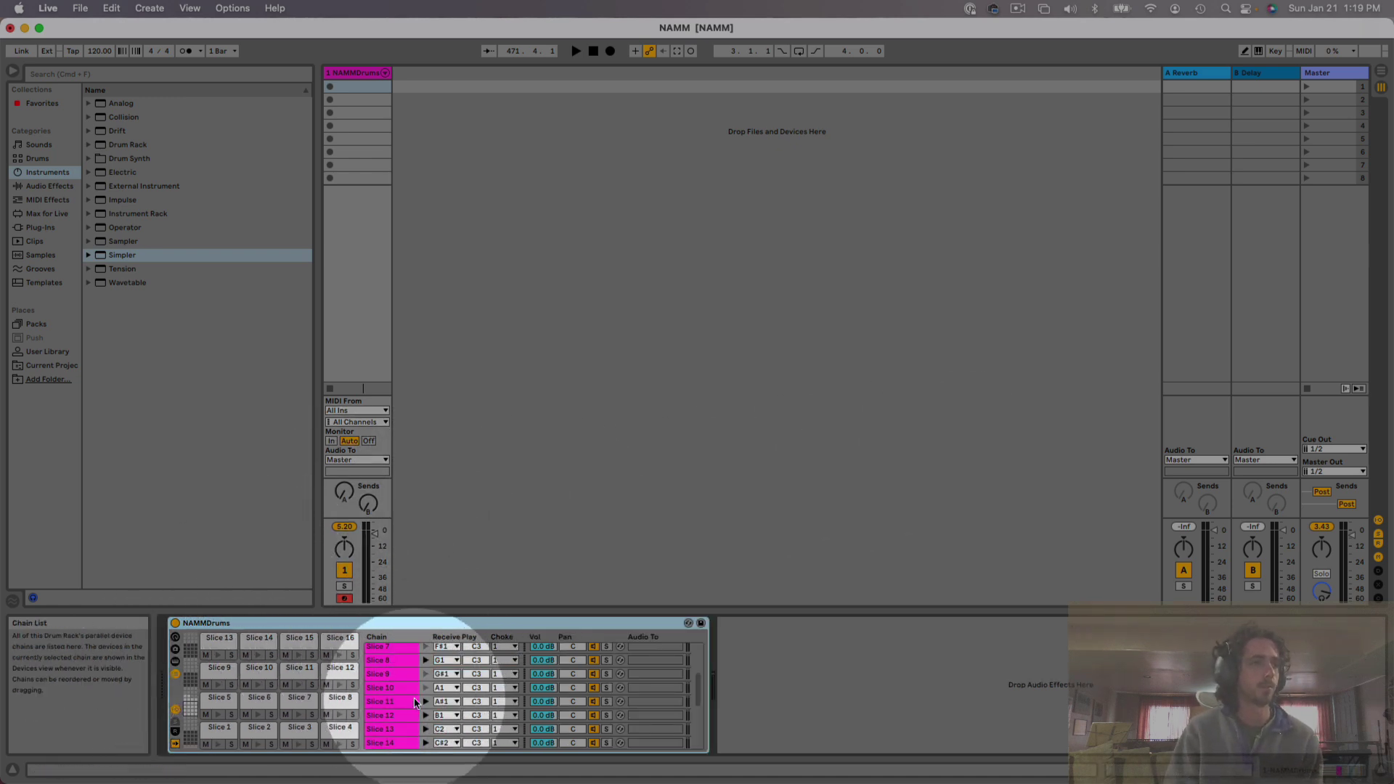
scroll(406, 697, "up", 3)
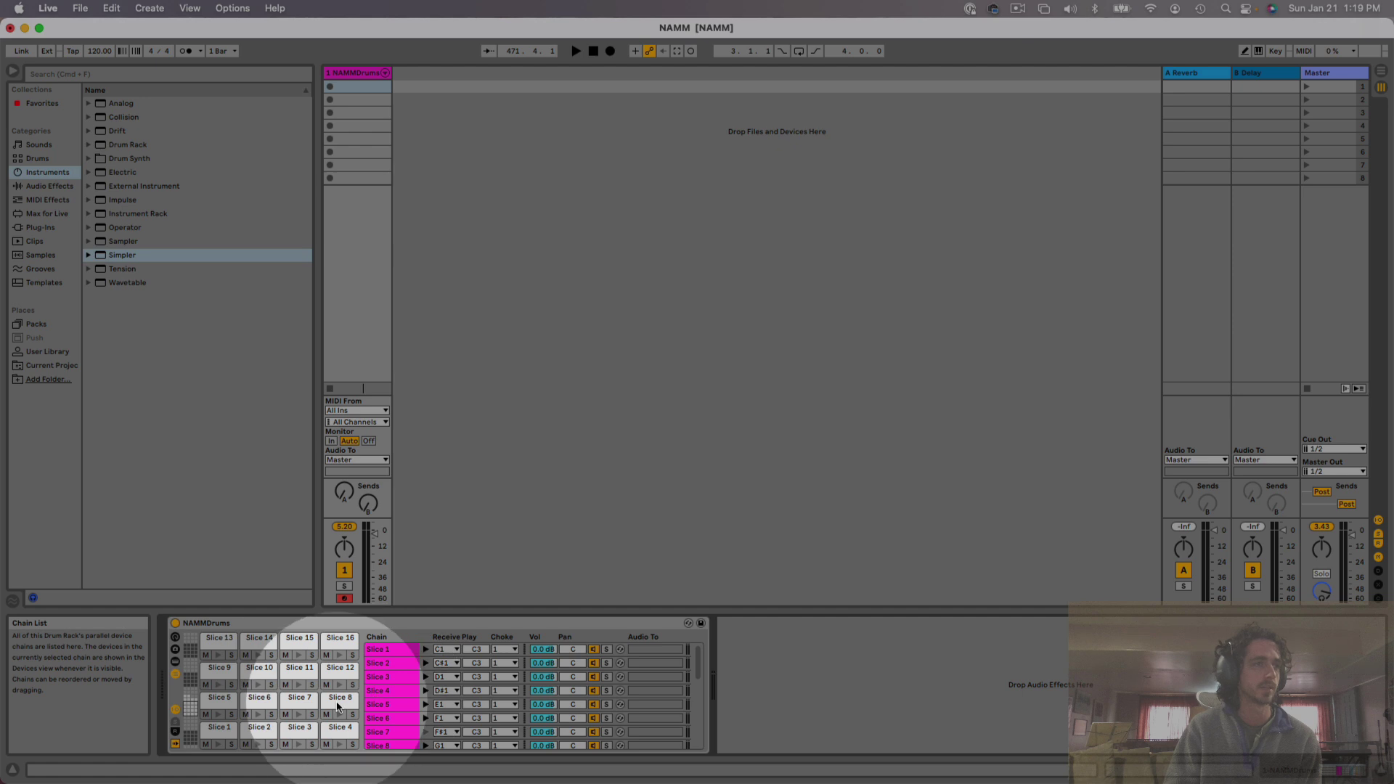
left_click(428, 649)
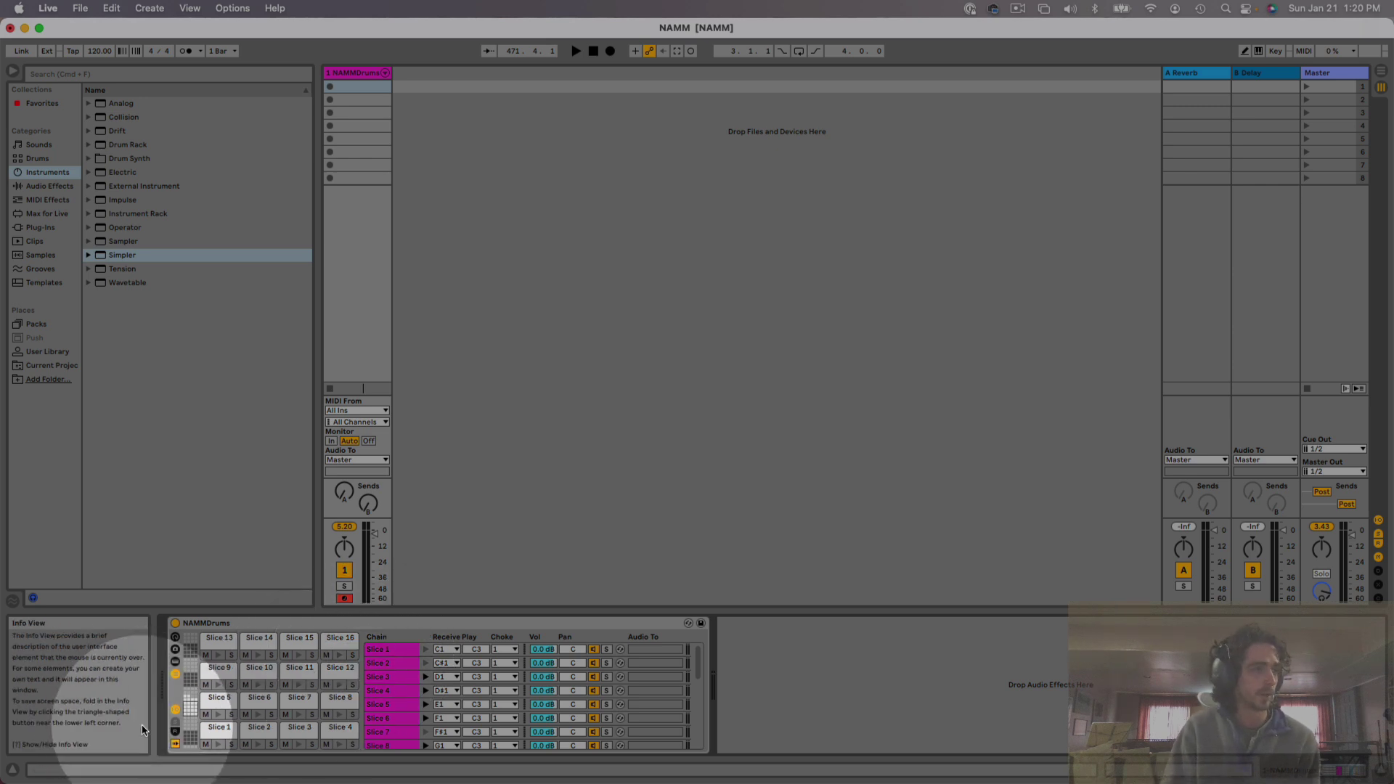
Audition the Slice 1, Slice 2 and Slice 3 pads in the Drum Rack
left_click(208, 735)
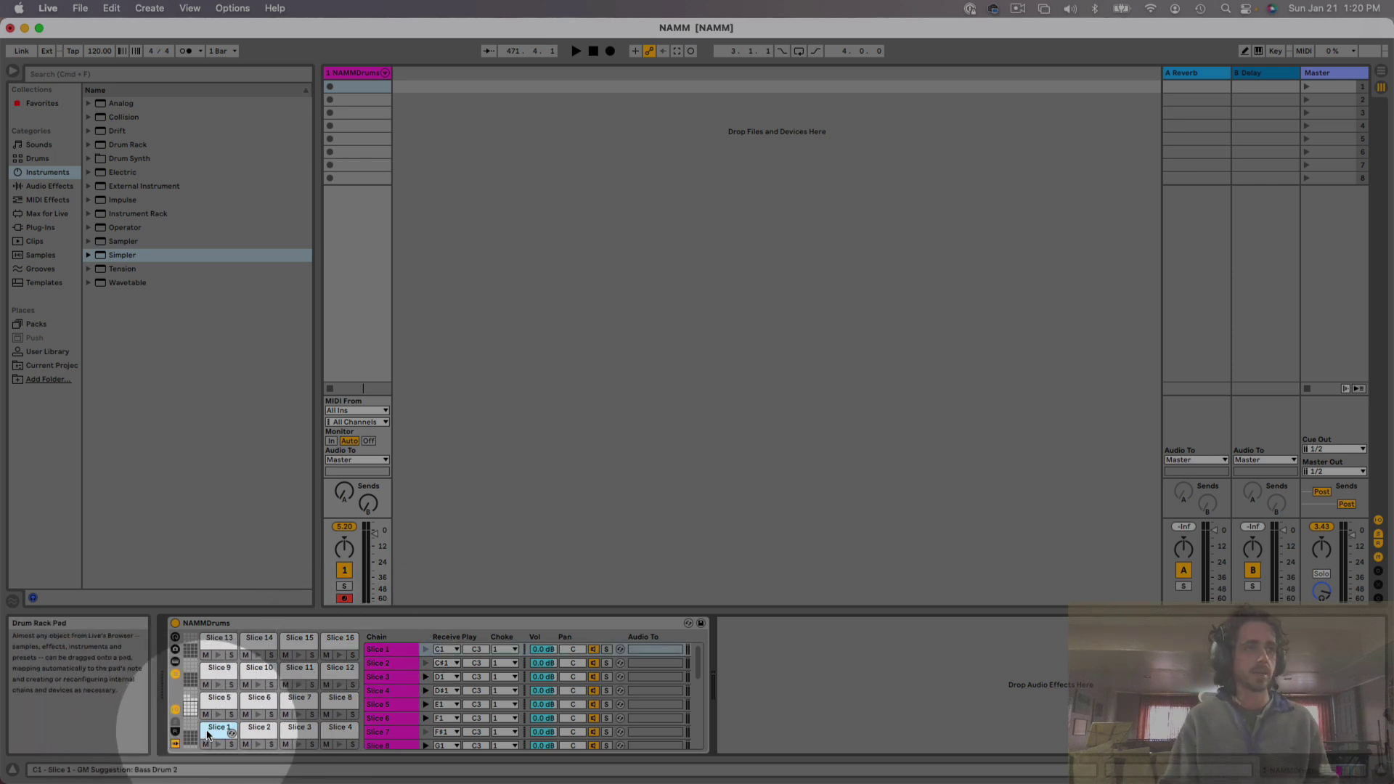
left_click(246, 732)
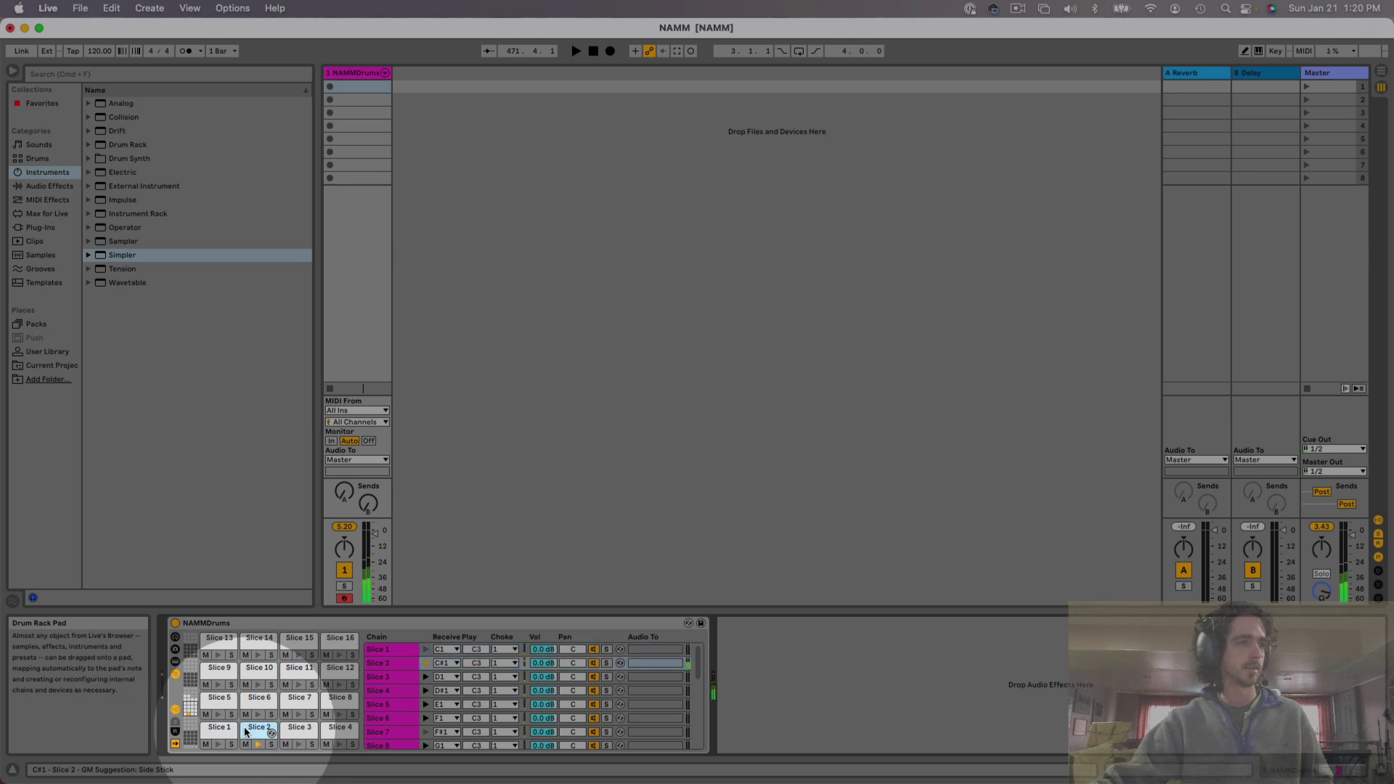
left_click(301, 725)
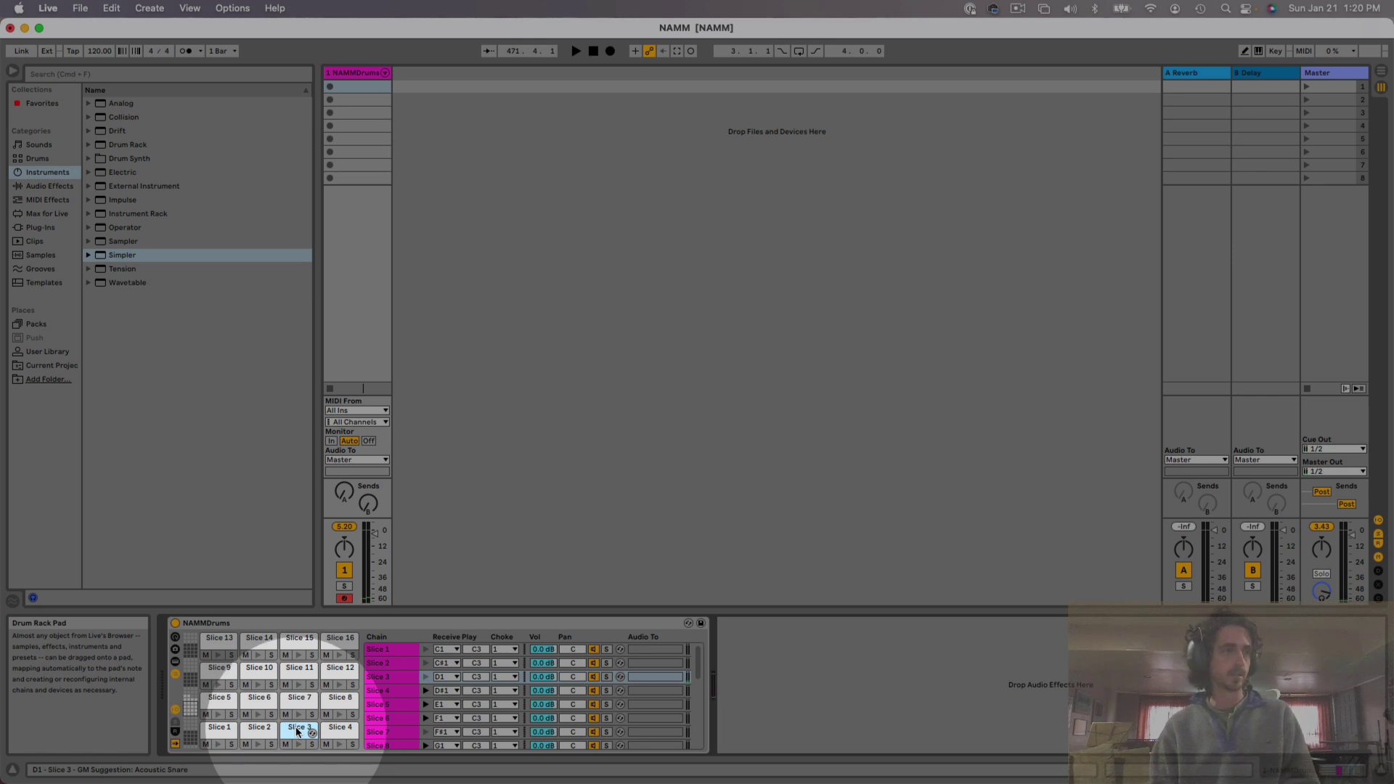
Delete the Slice 3, 4 and 5 chains, then audition and select the Slice 6 pad
left_click_drag(296, 730, 339, 714)
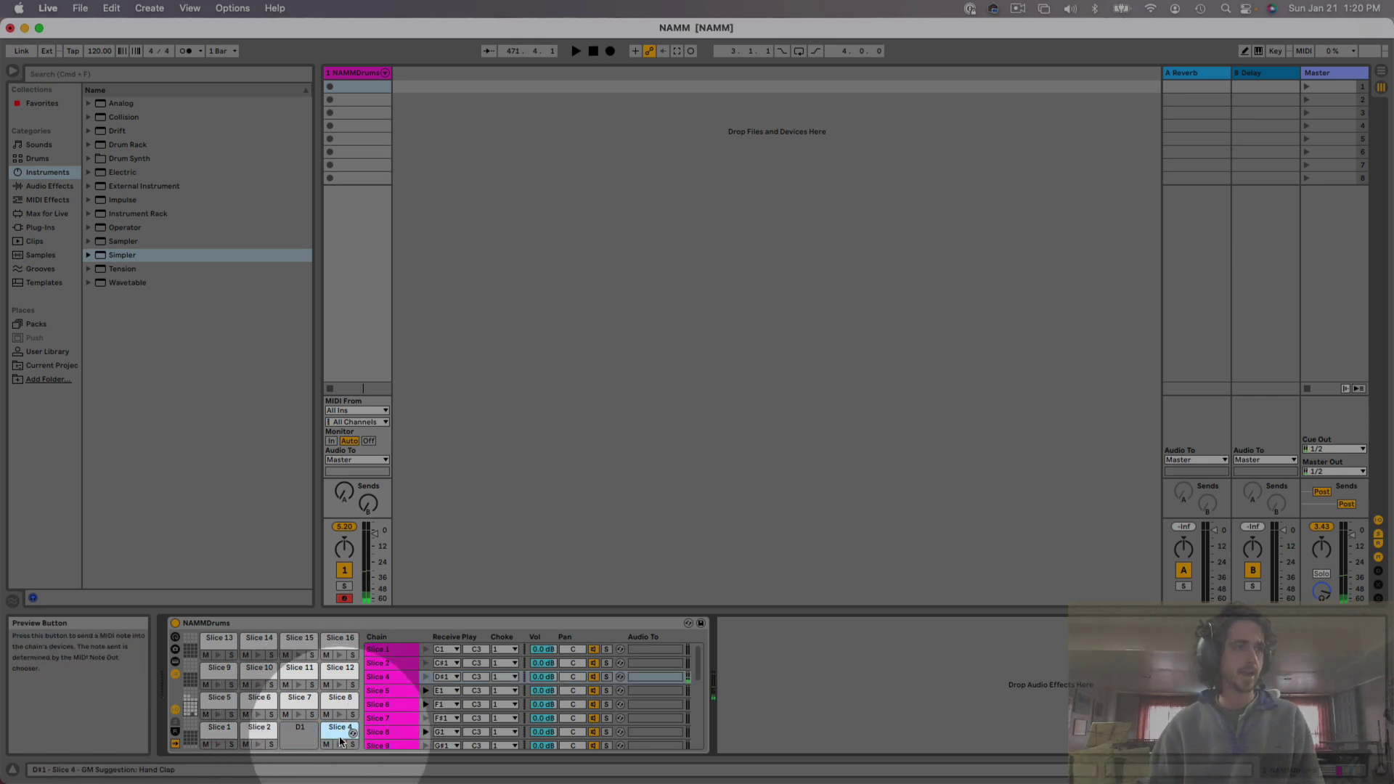
key("Delete")
left_click(218, 714)
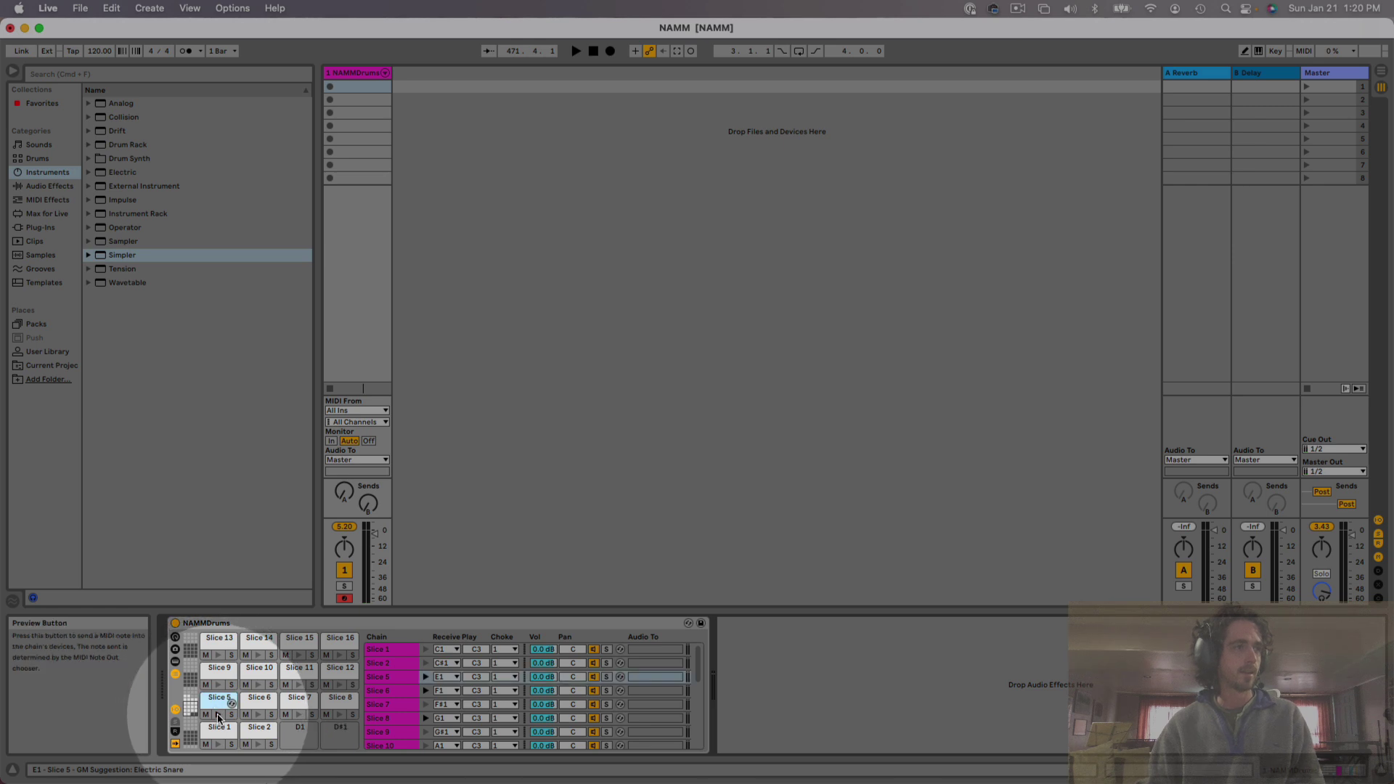
key("Delete")
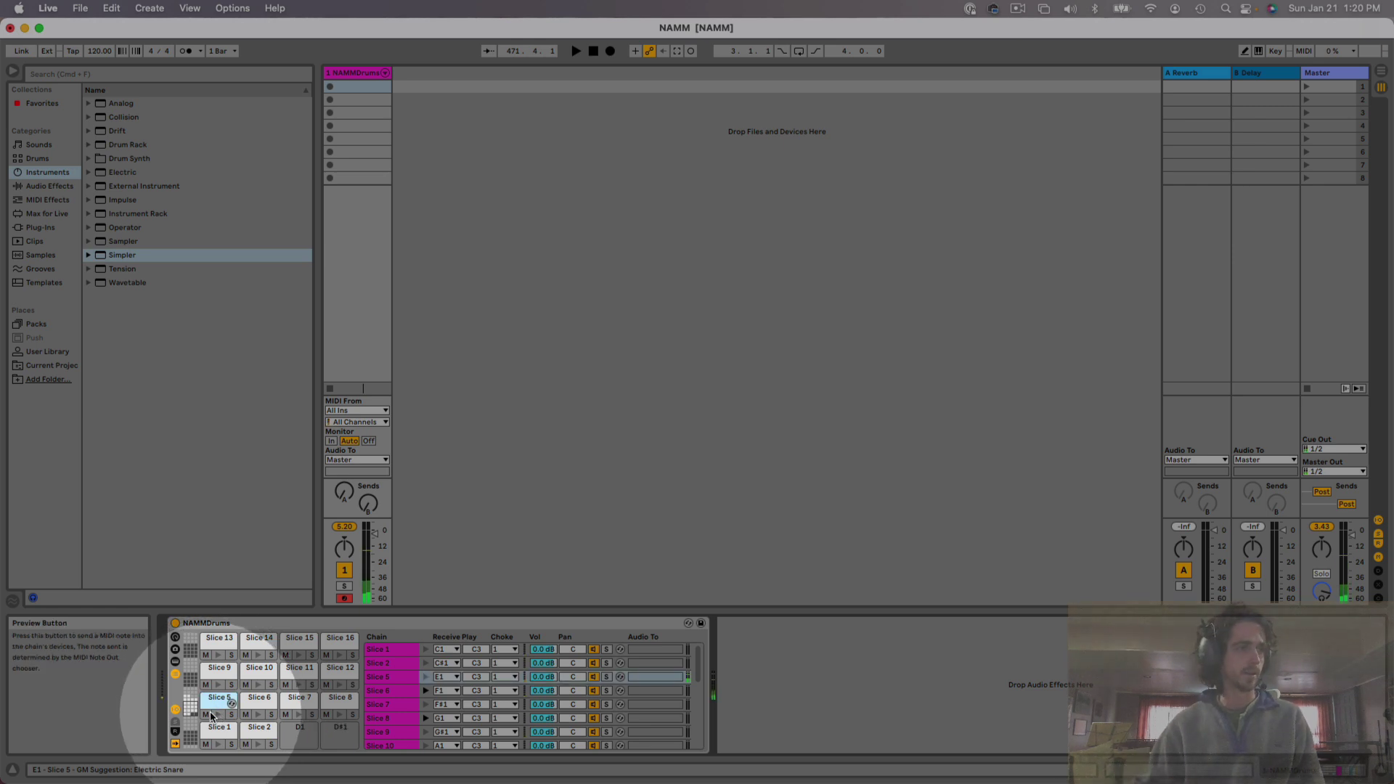
left_click(257, 715)
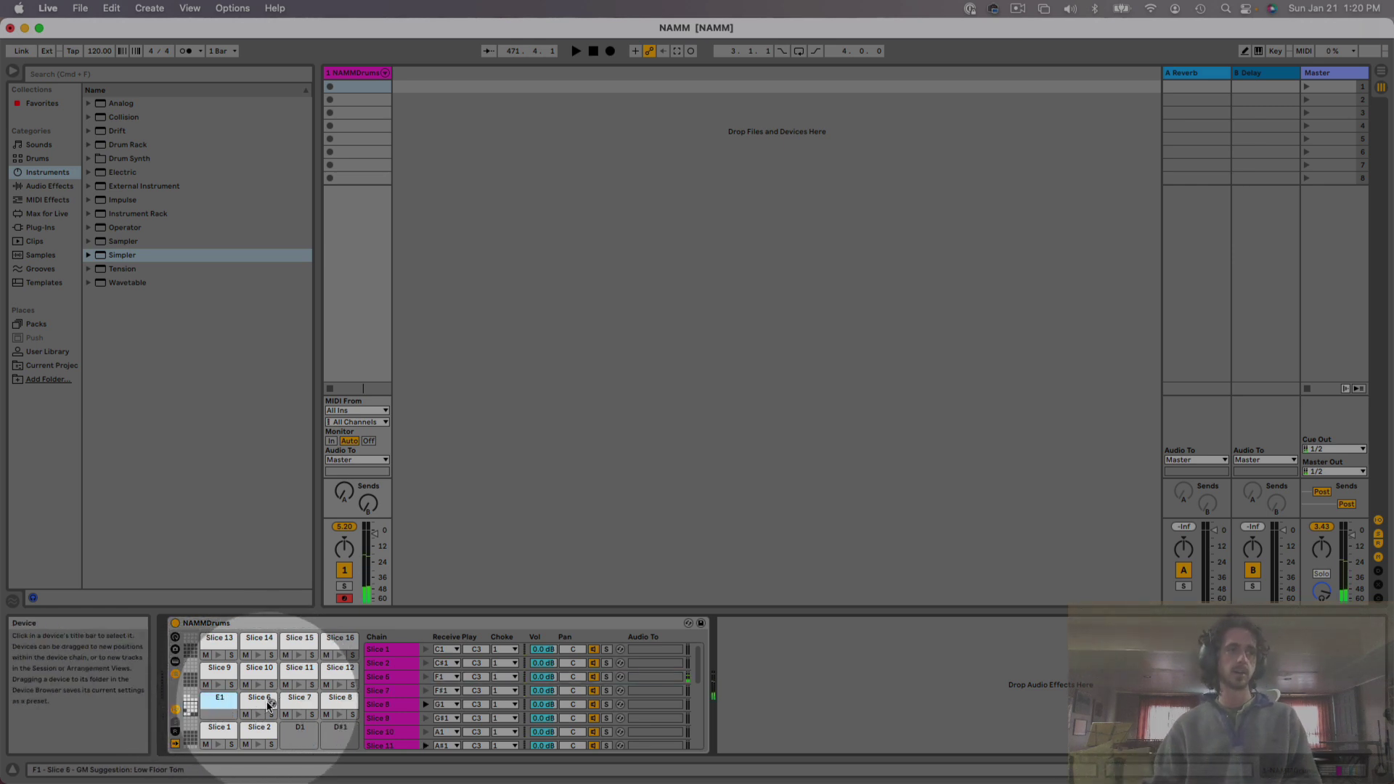
left_click(260, 701)
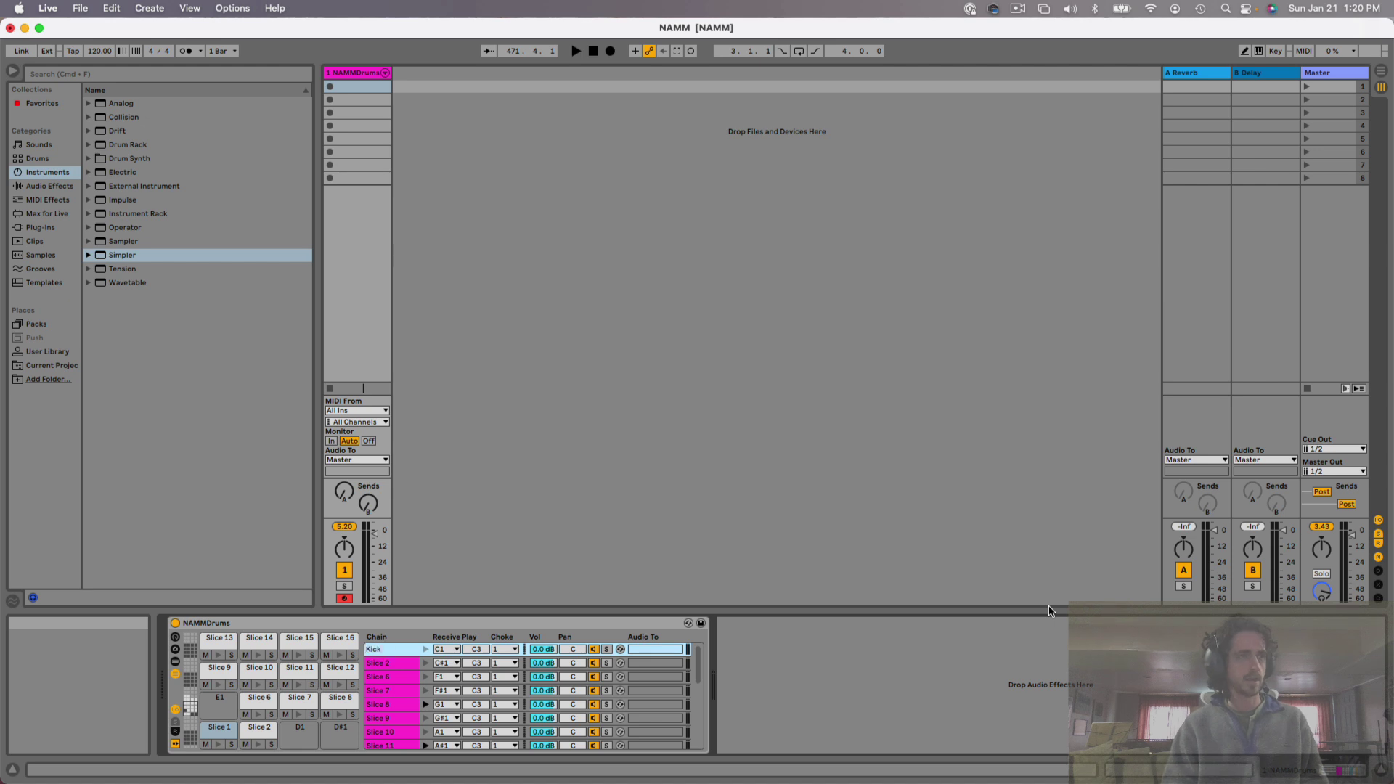
Confirm Kick, rename the Slice 2 chain to High Hat and the Slice 6 chain to Snare
key("Tab")
key("Tab")
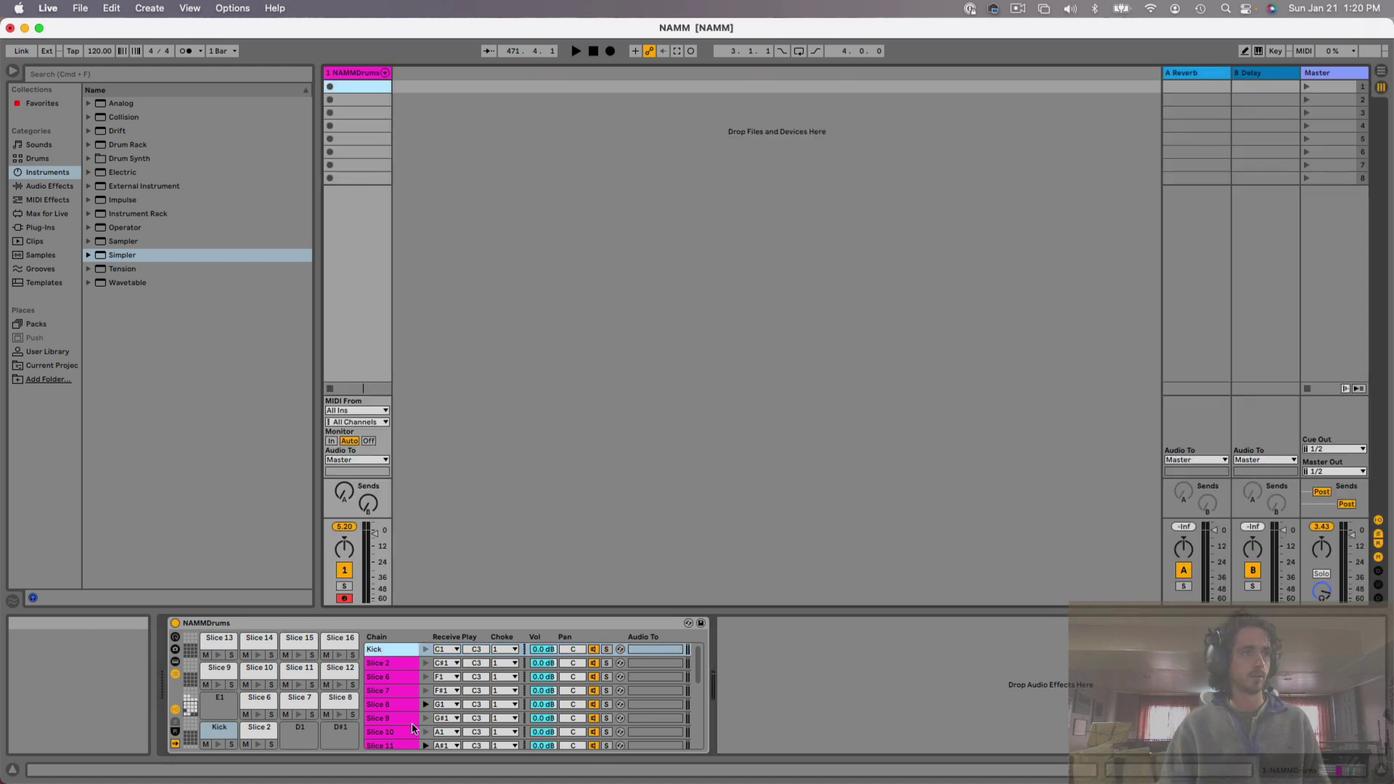
left_click(383, 664)
key("super+r")
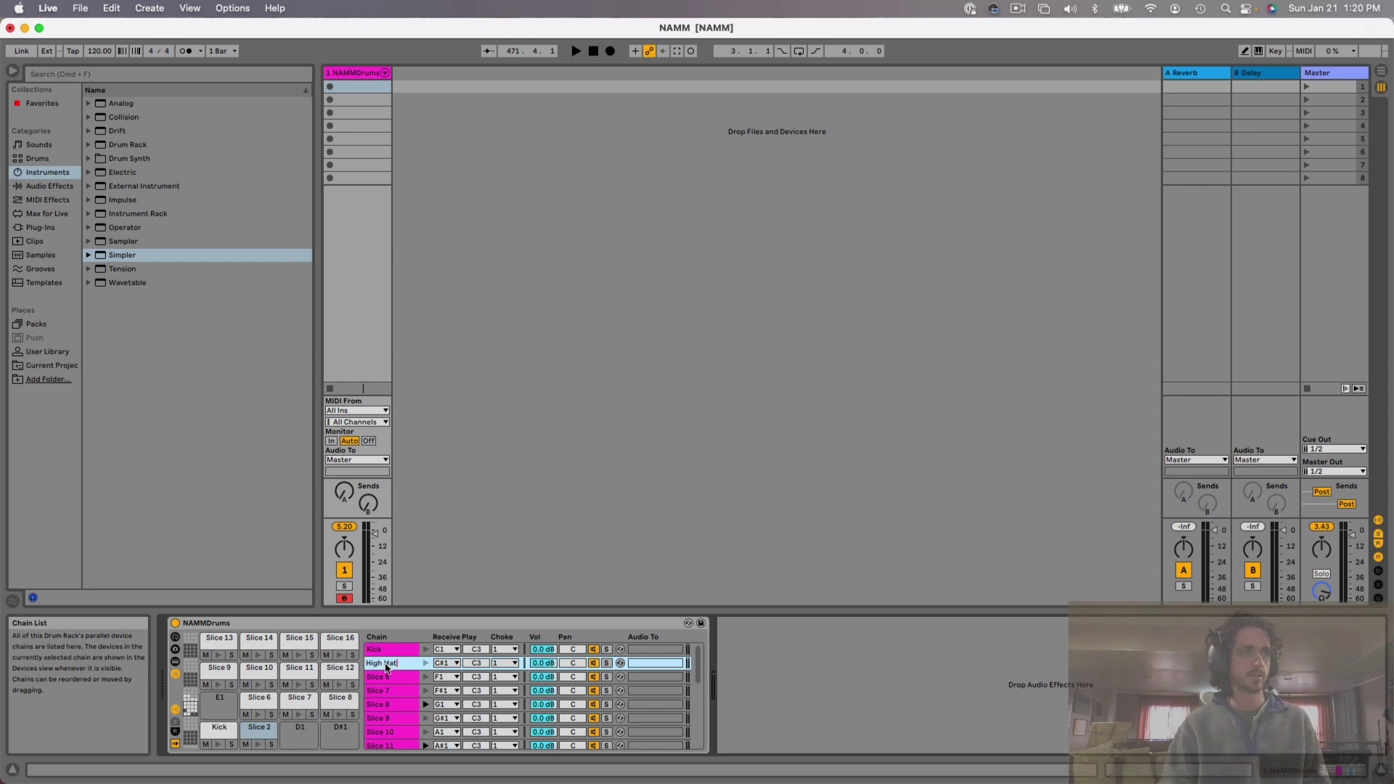
left_click(387, 678)
key("super+r")
type("Snare")
key("Return")
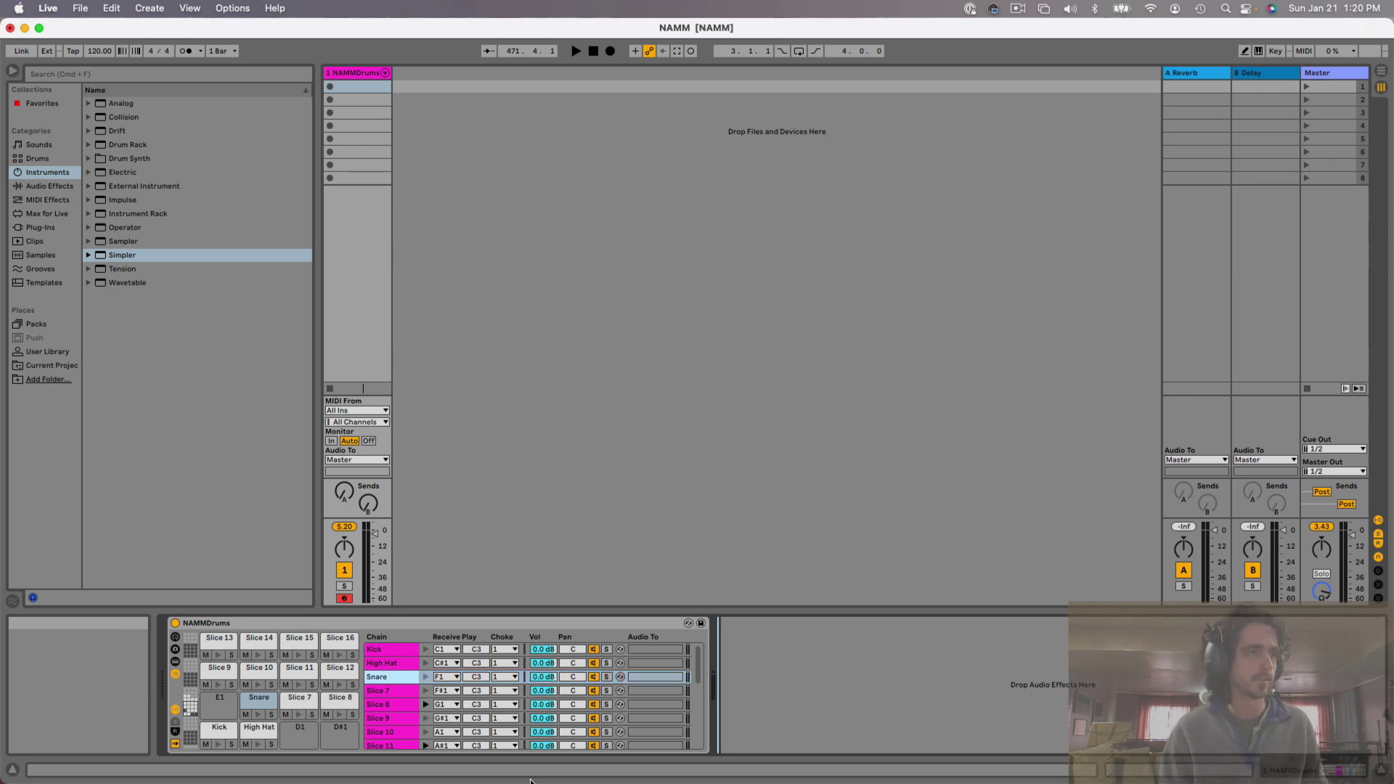
scroll(256, 689, "up", 4)
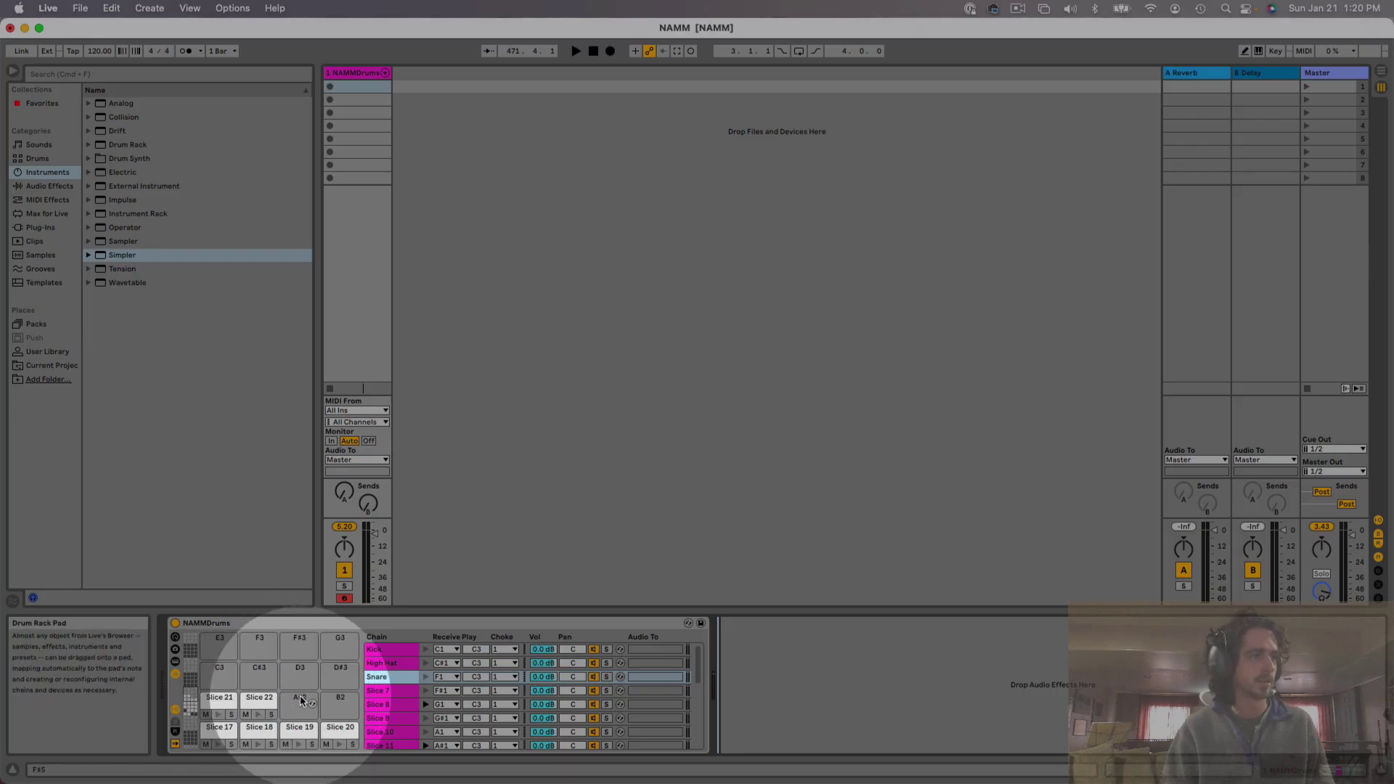
Audition and select the Slice 22 pad and rename its chain to Crash
left_click(256, 709)
left_click(259, 700)
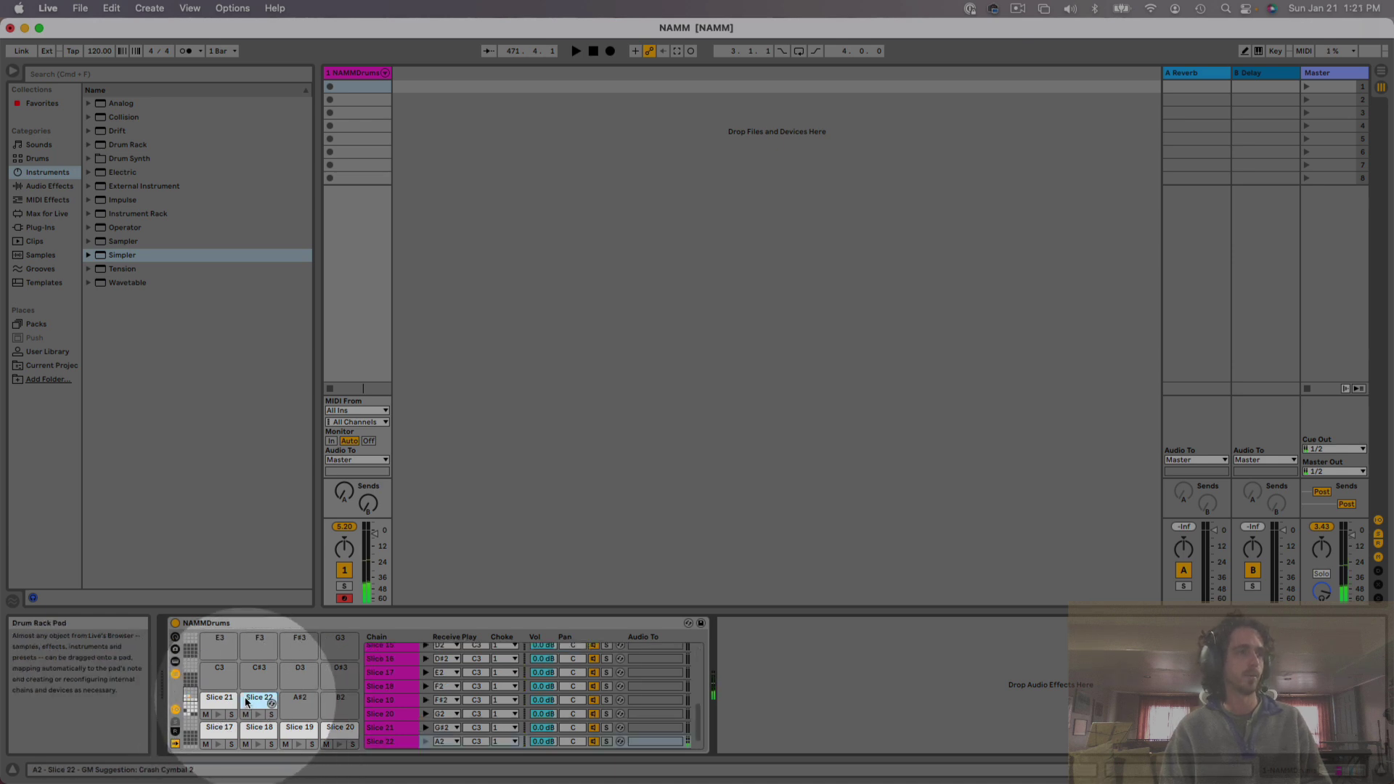
left_click(391, 743)
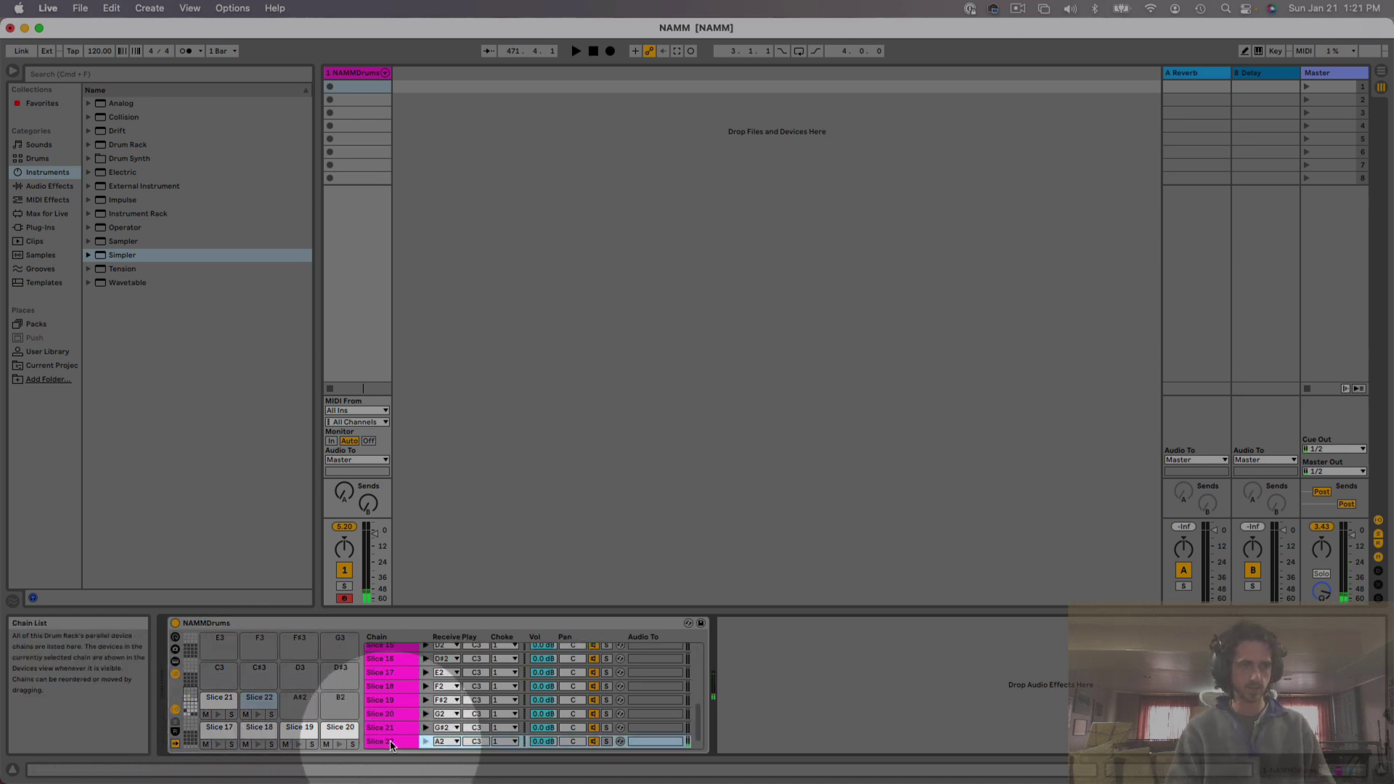
key("super+r")
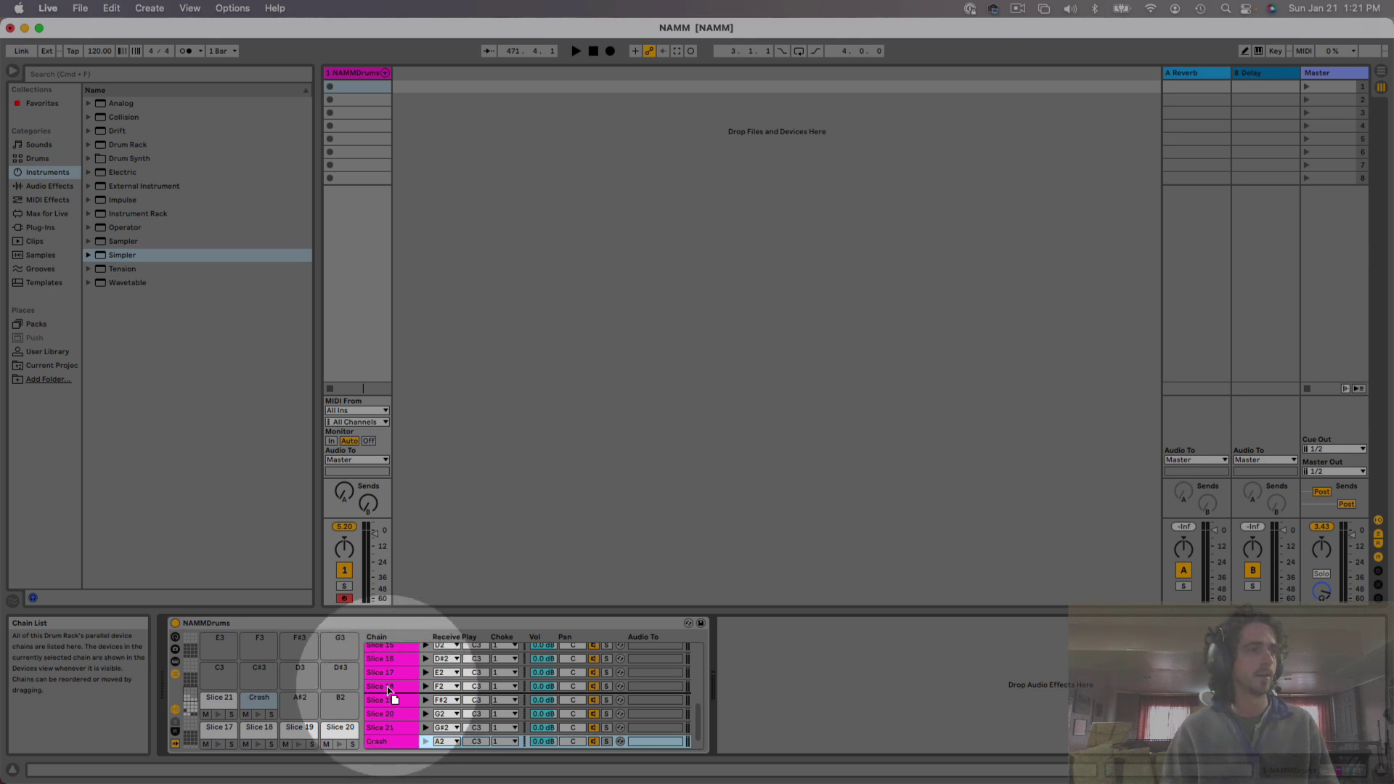
scroll(392, 657, "up", 3)
mouse_move(388, 655)
left_mouse_down()
mouse_move(396, 697)
mouse_move(386, 664)
left_mouse_up()
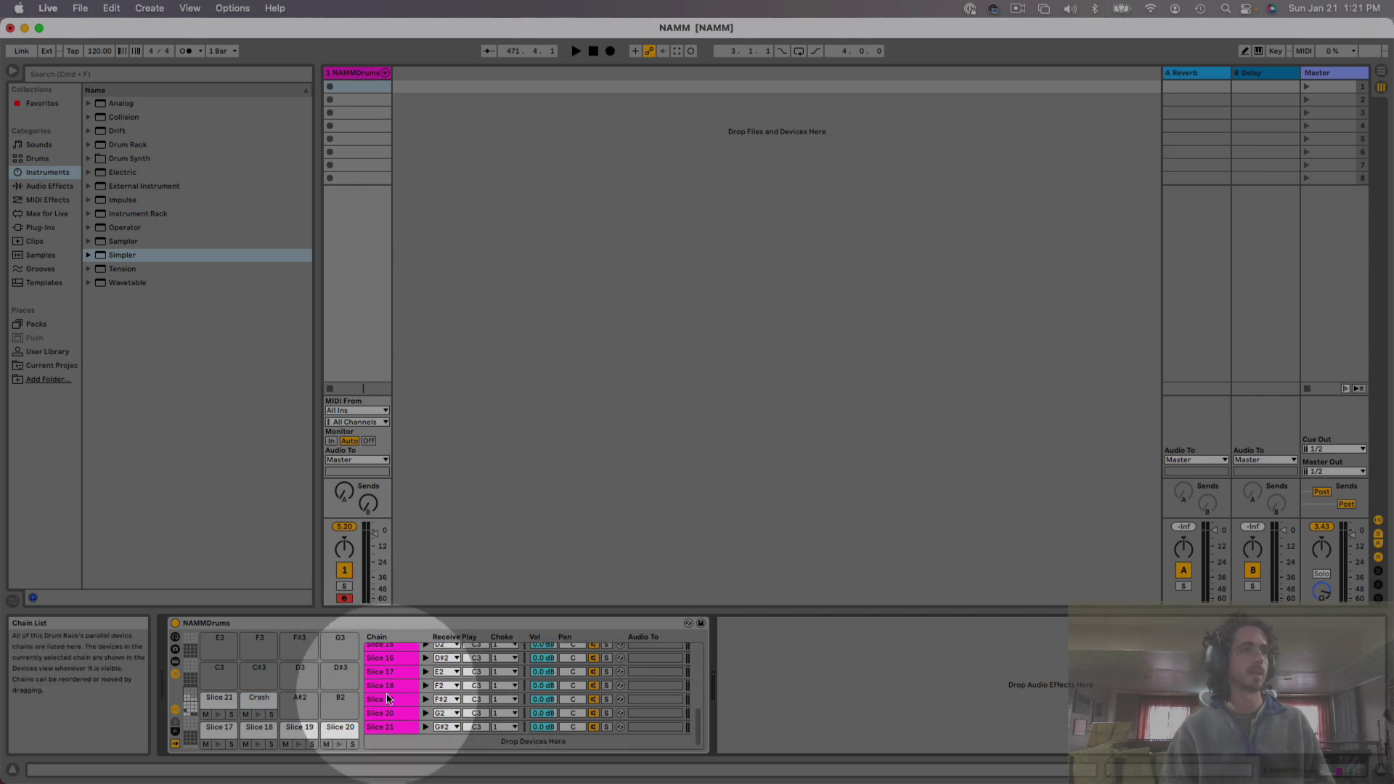
Select all the leftover unused slice chains and delete them
scroll(389, 697, "down", 5)
left_click(388, 727, "shift")
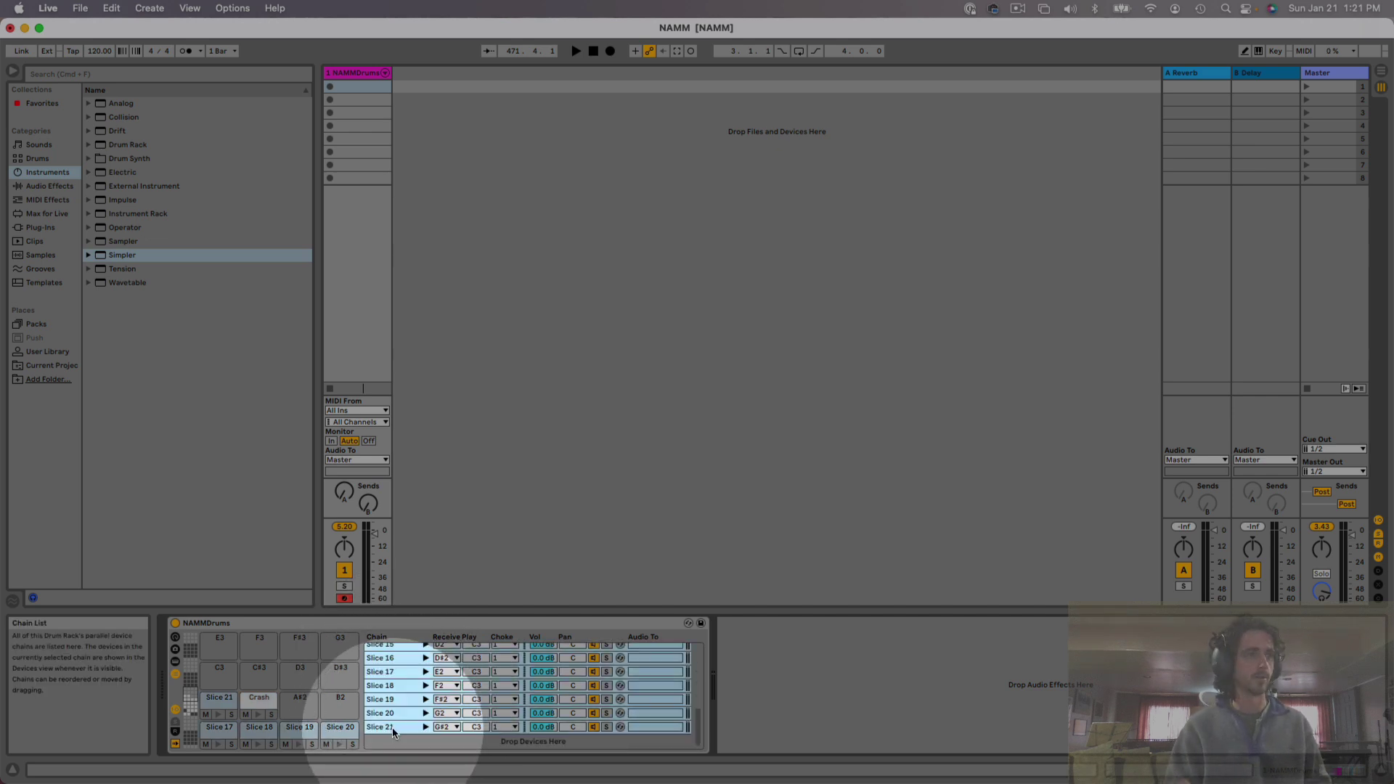
key("Delete")
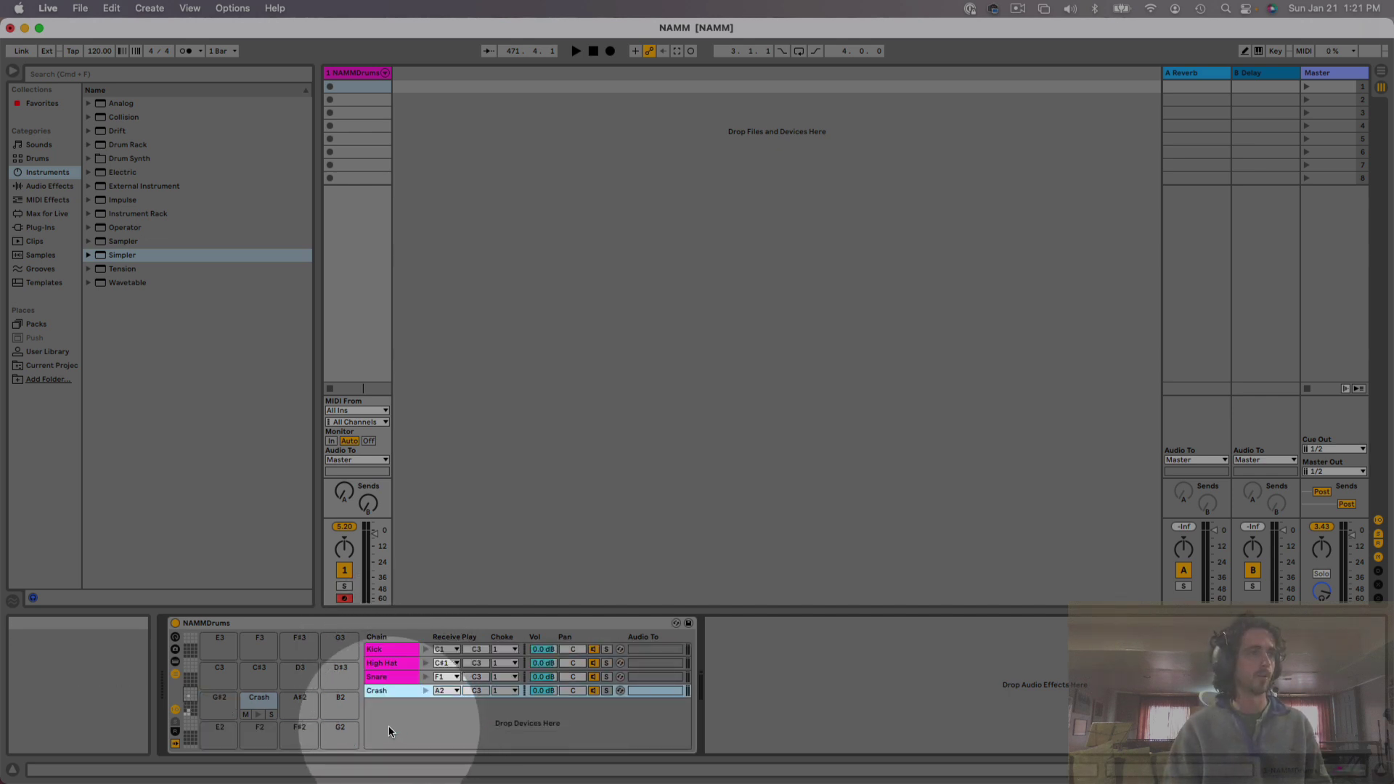
Drag the Snare chain up so it sits between Kick and High Hat
left_click(387, 679)
left_click_drag(387, 682, 382, 661)
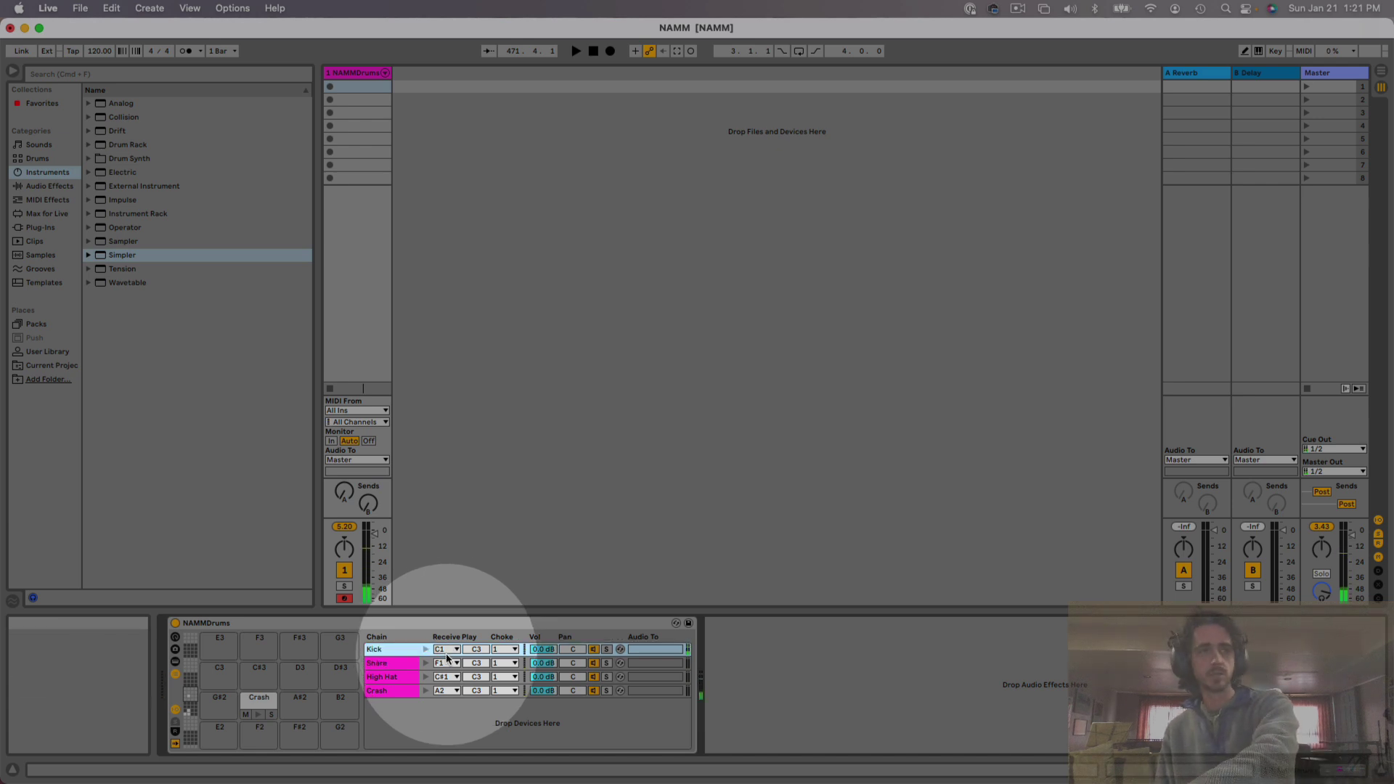
Set the receive notes to D1 for Snare, F1 for High Hat, and G1 for Crash, then show Kick's Simpler
left_click(448, 663)
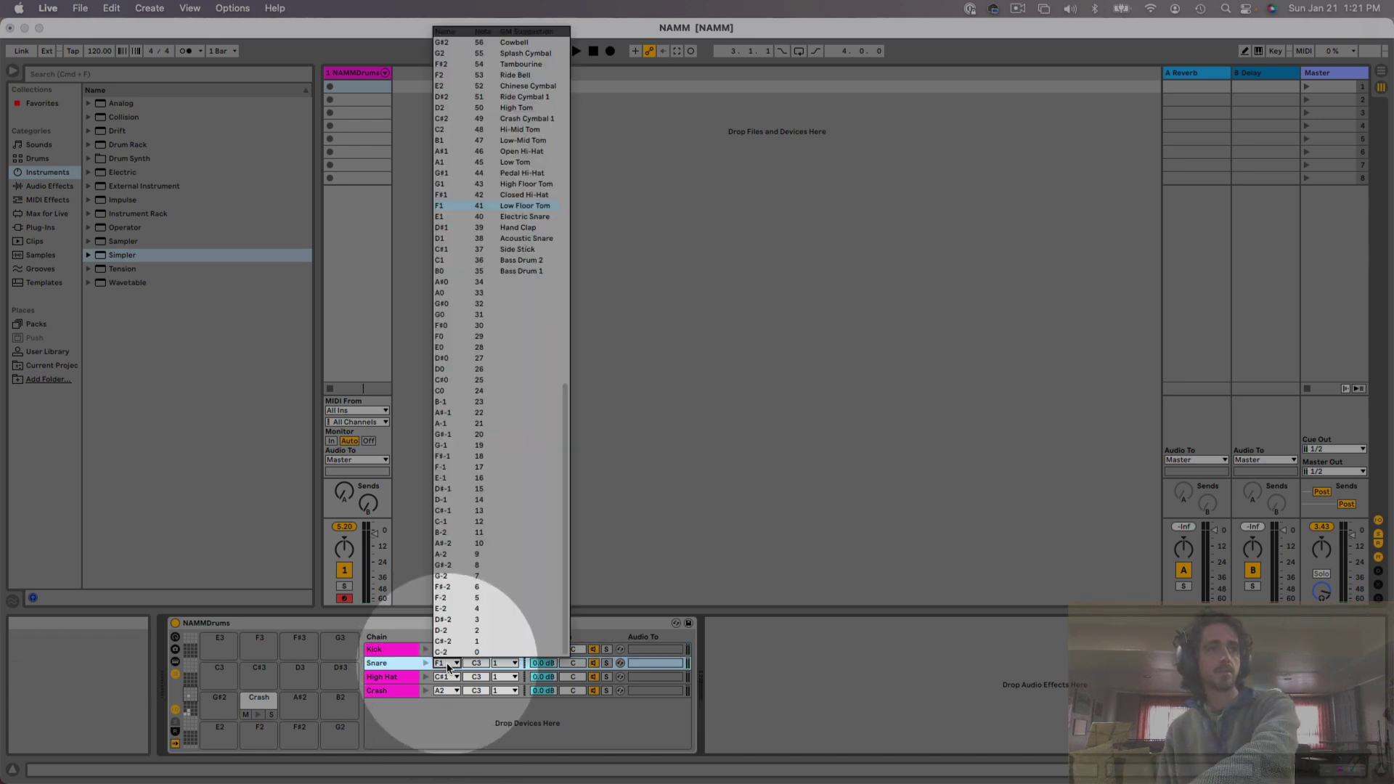
left_click(448, 246)
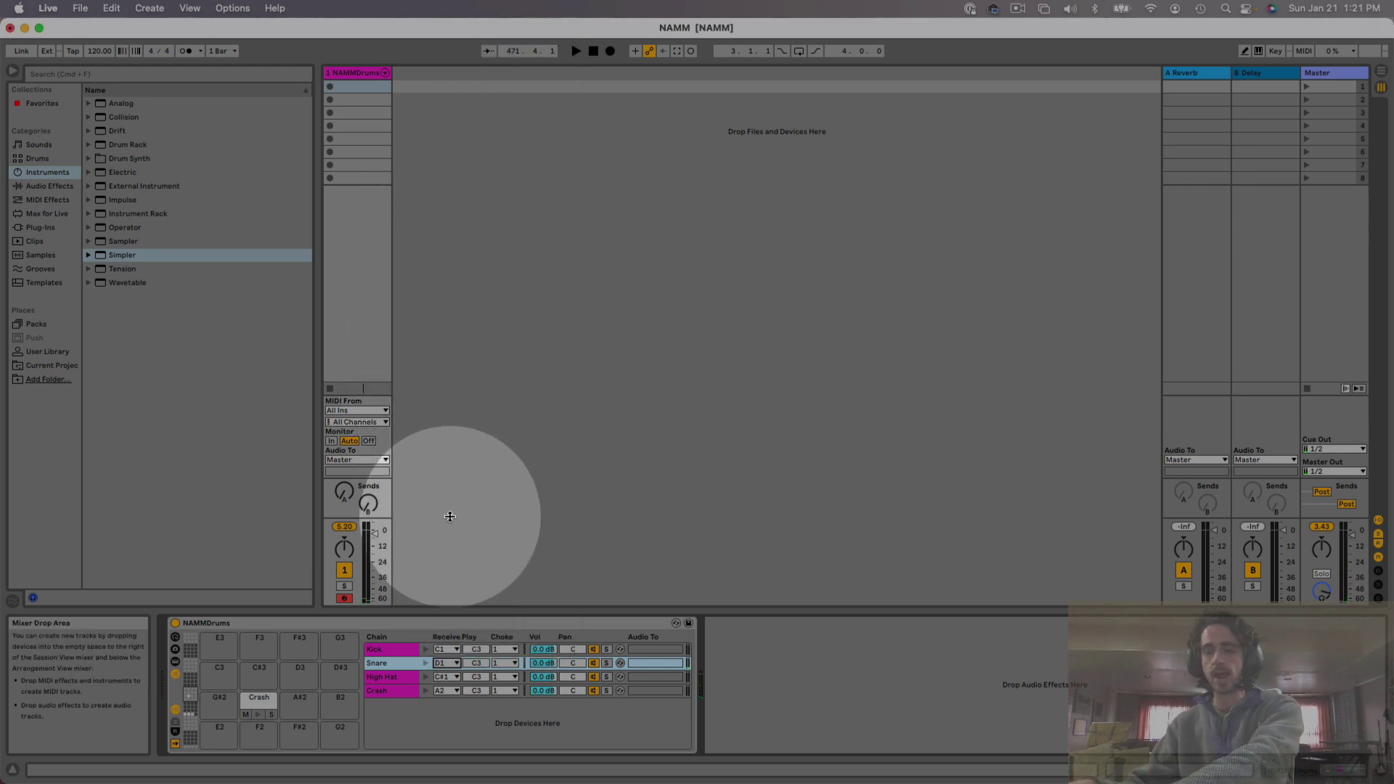
left_click(440, 677)
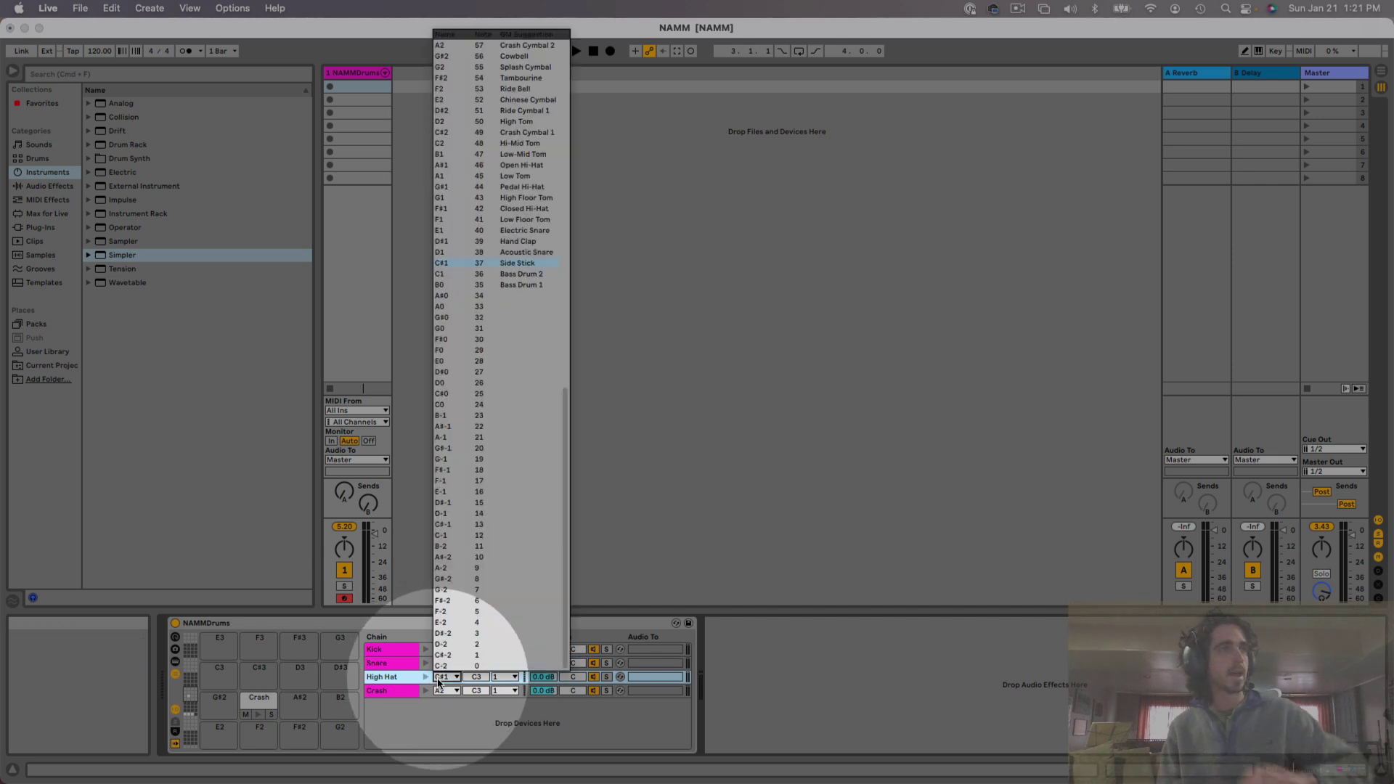
left_click(443, 220)
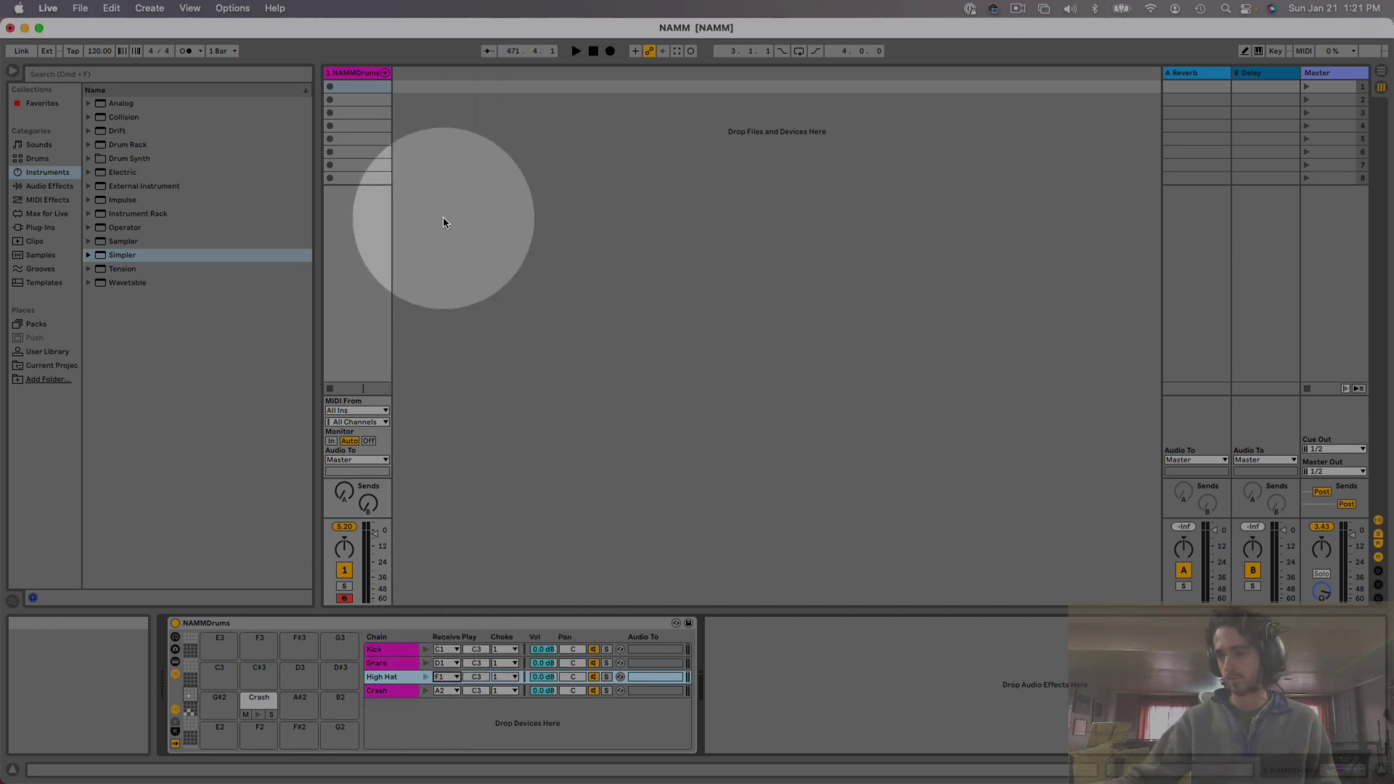
left_click(444, 690)
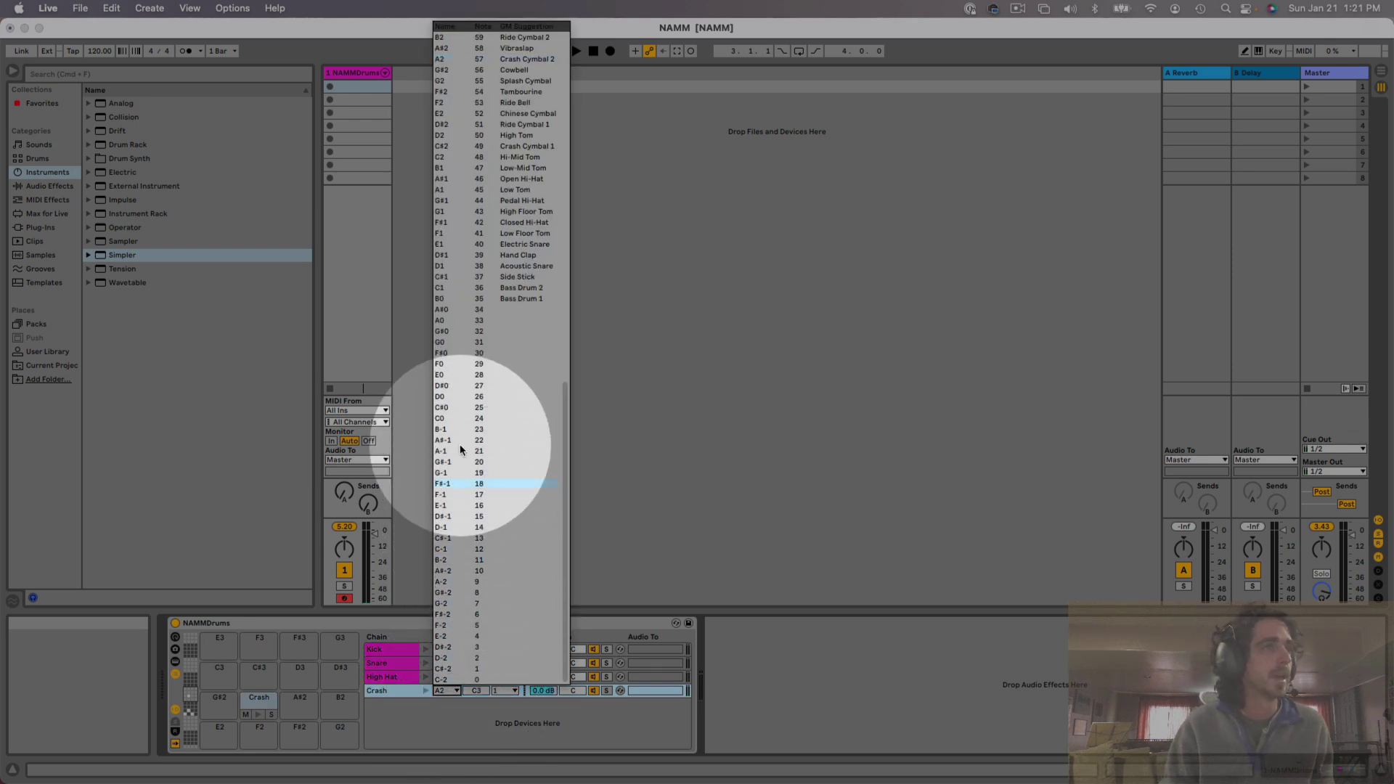
left_click(446, 211)
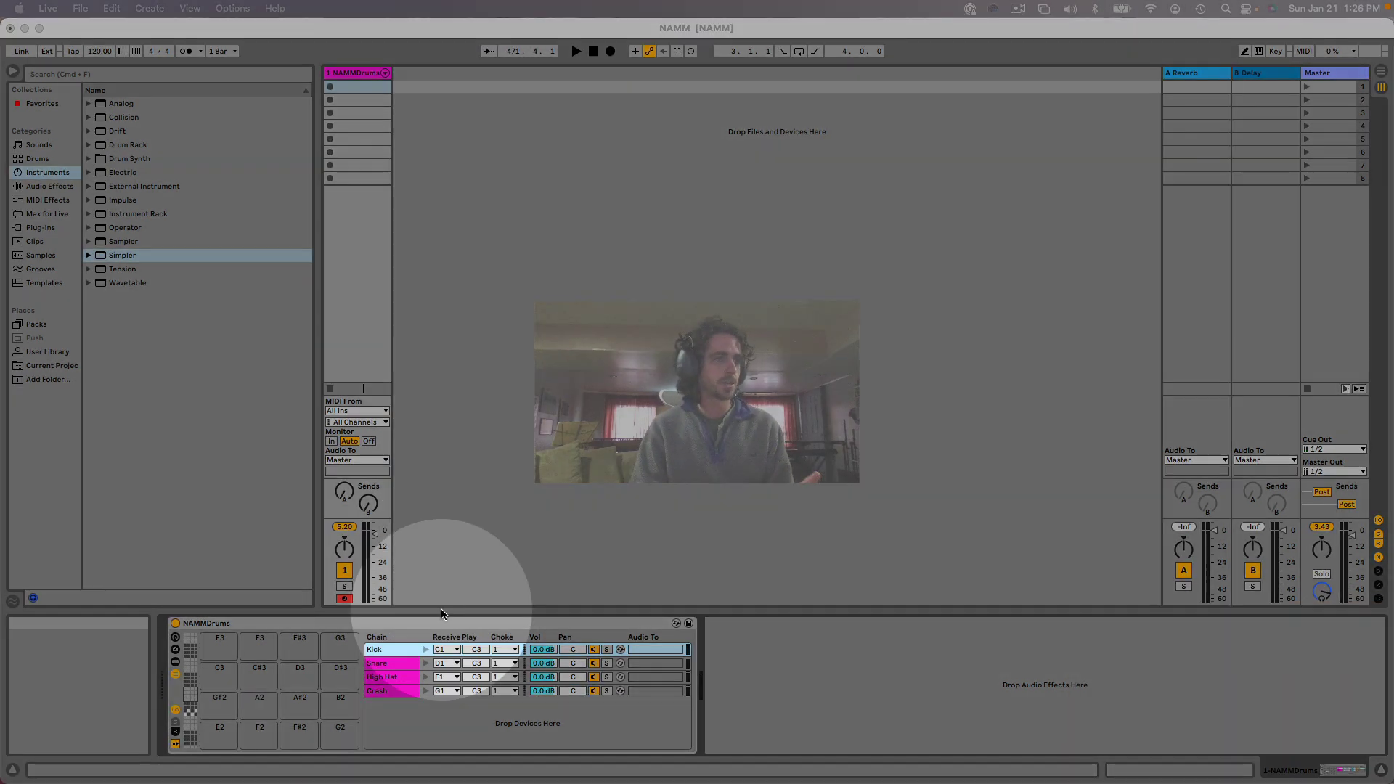
left_click(399, 650)
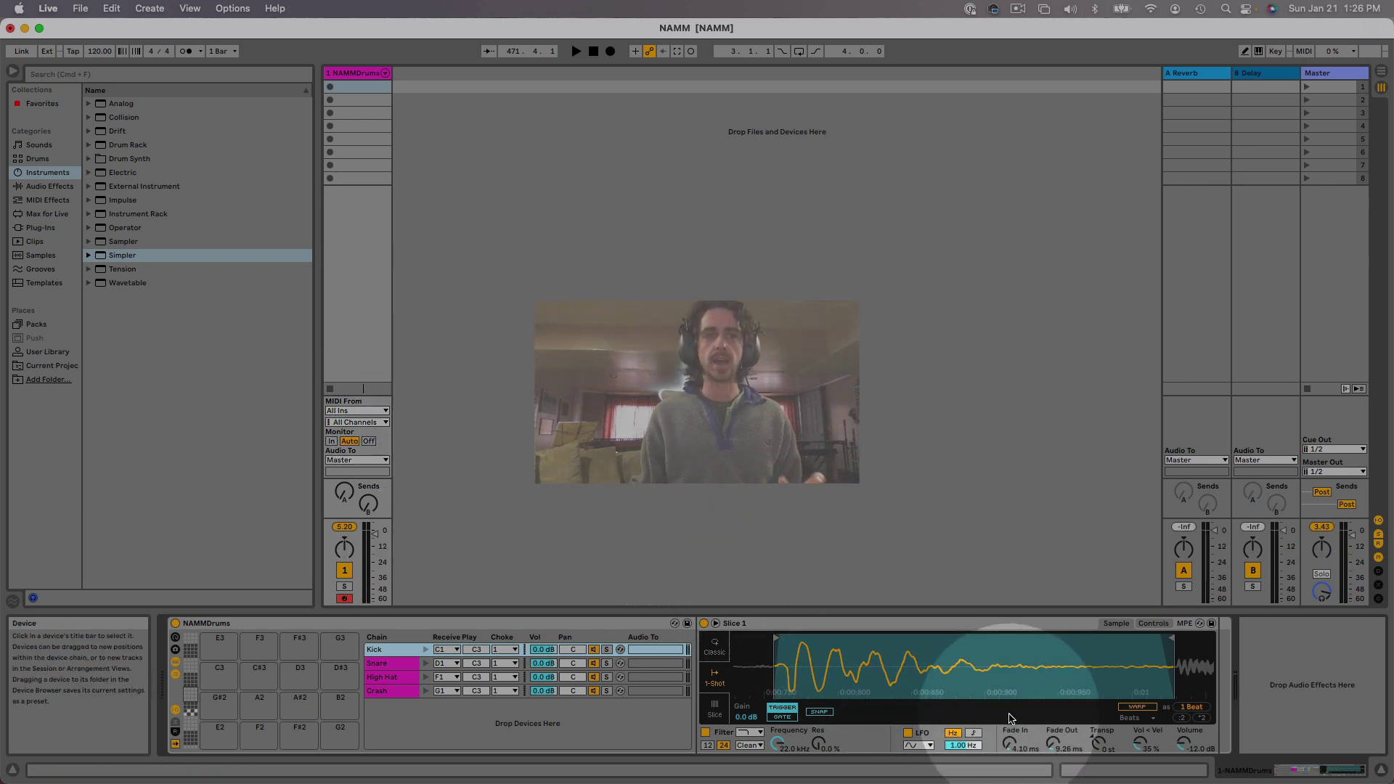
Set the Kick's fade-out to 133 ms, then drag the Snare sample's end marker left
mouse_move(1053, 742)
left_mouse_down()
mouse_move(1053, 715)
mouse_move(1050, 747)
left_mouse_up()
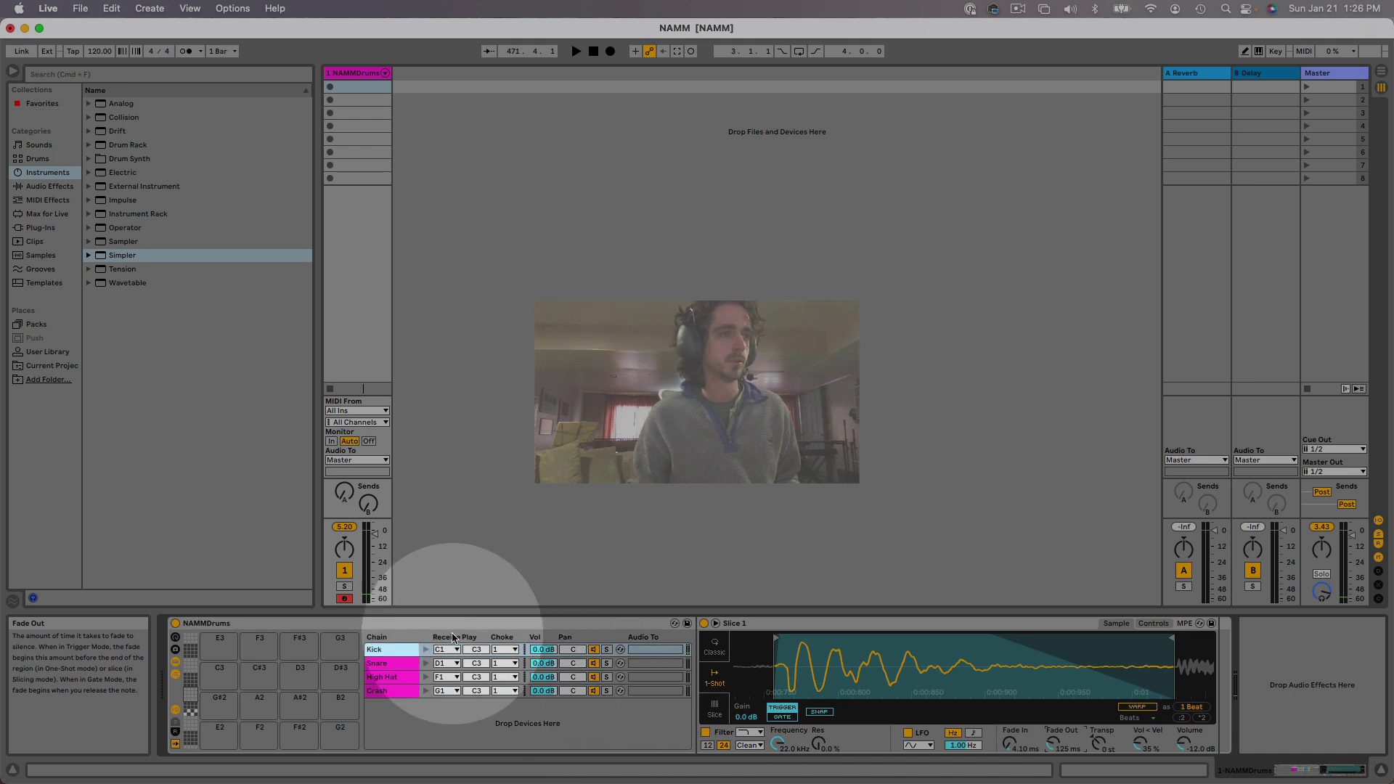
left_click(402, 664)
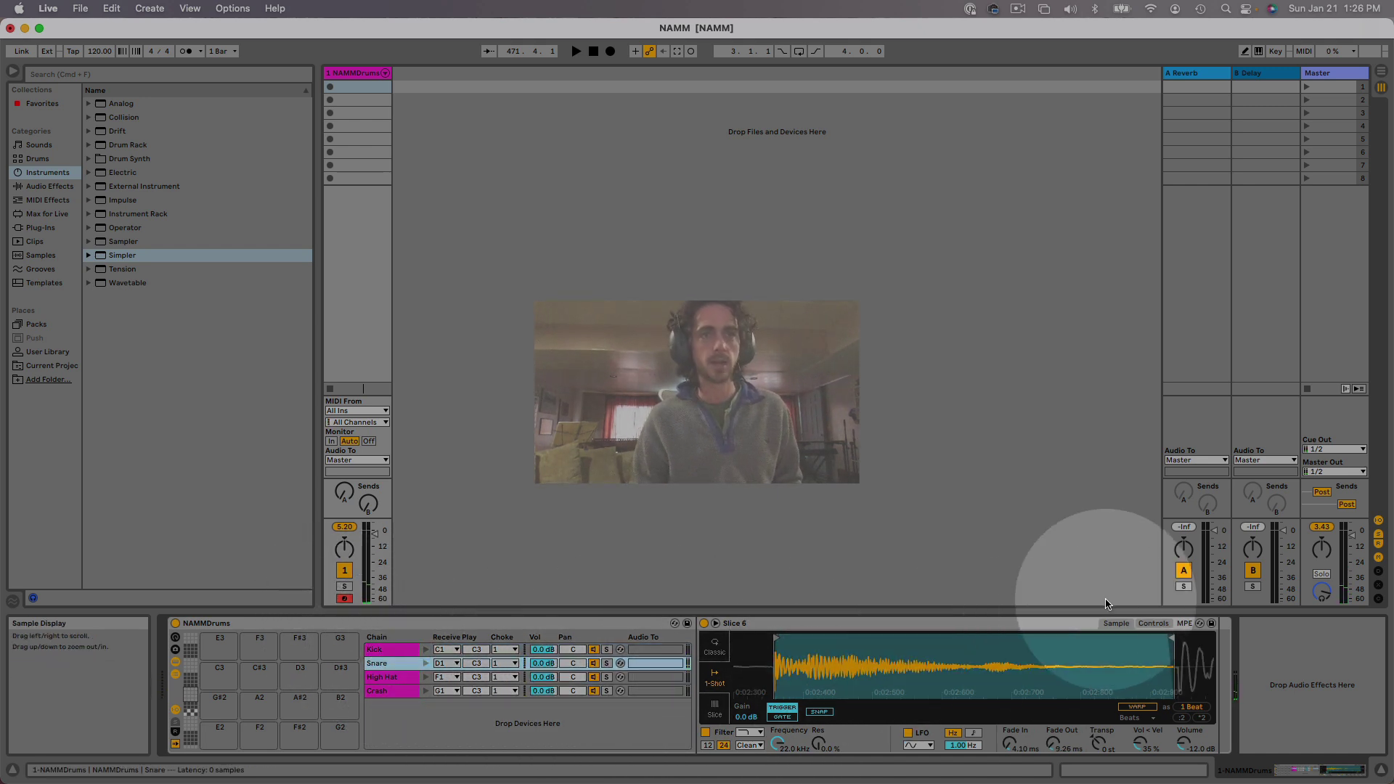
left_click_drag(1150, 636, 976, 643)
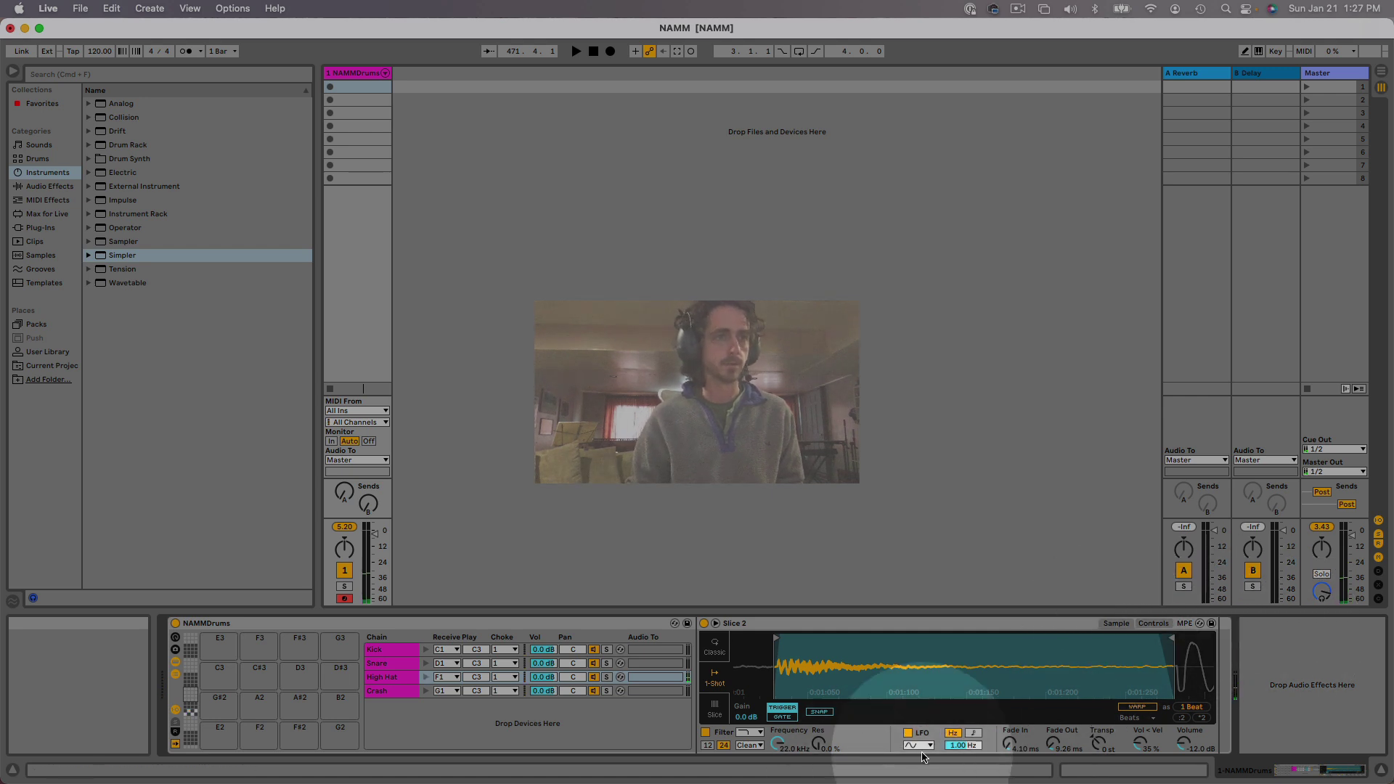
Set High Hat fade-out to 99 ms; trim Crash to about 2 beats with a 54.9 ms fade-out
left_click_drag(1056, 749, 1056, 741)
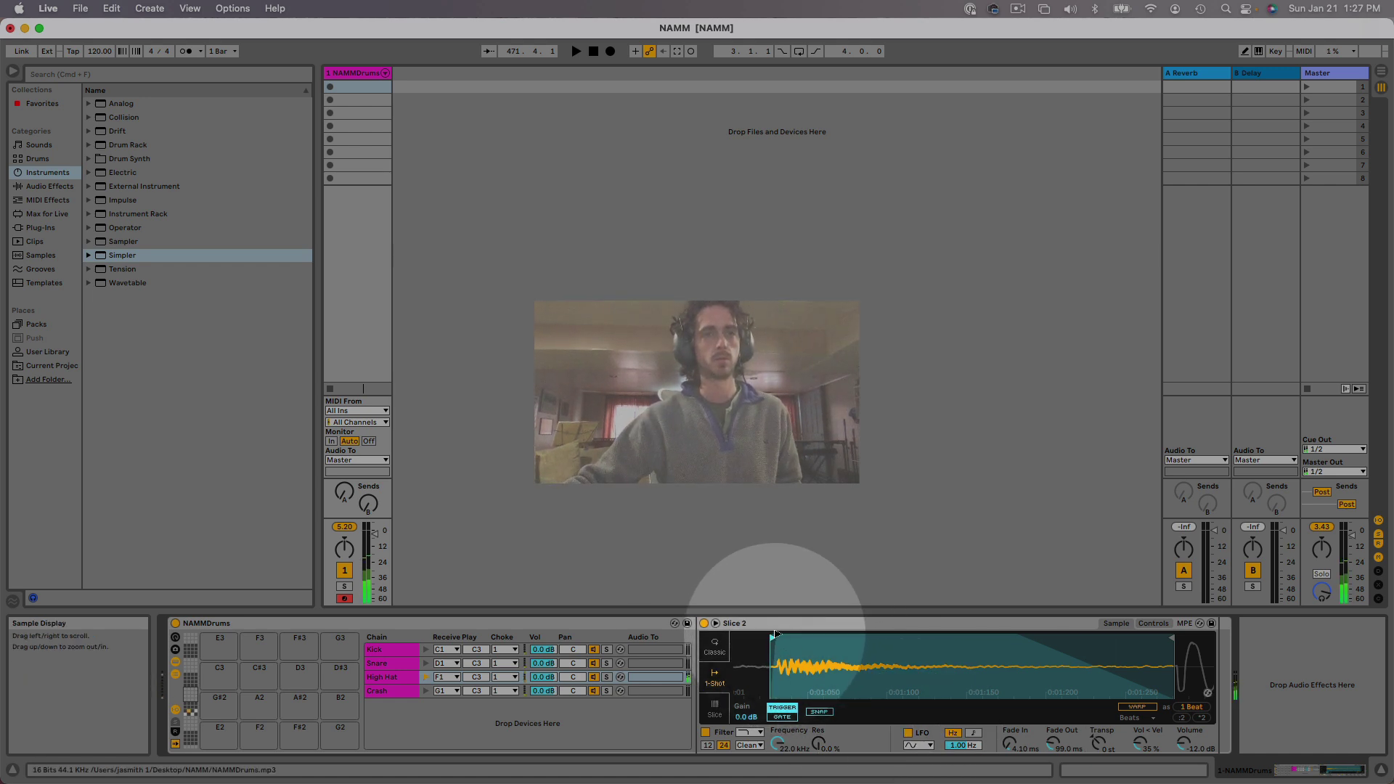
left_click(392, 690)
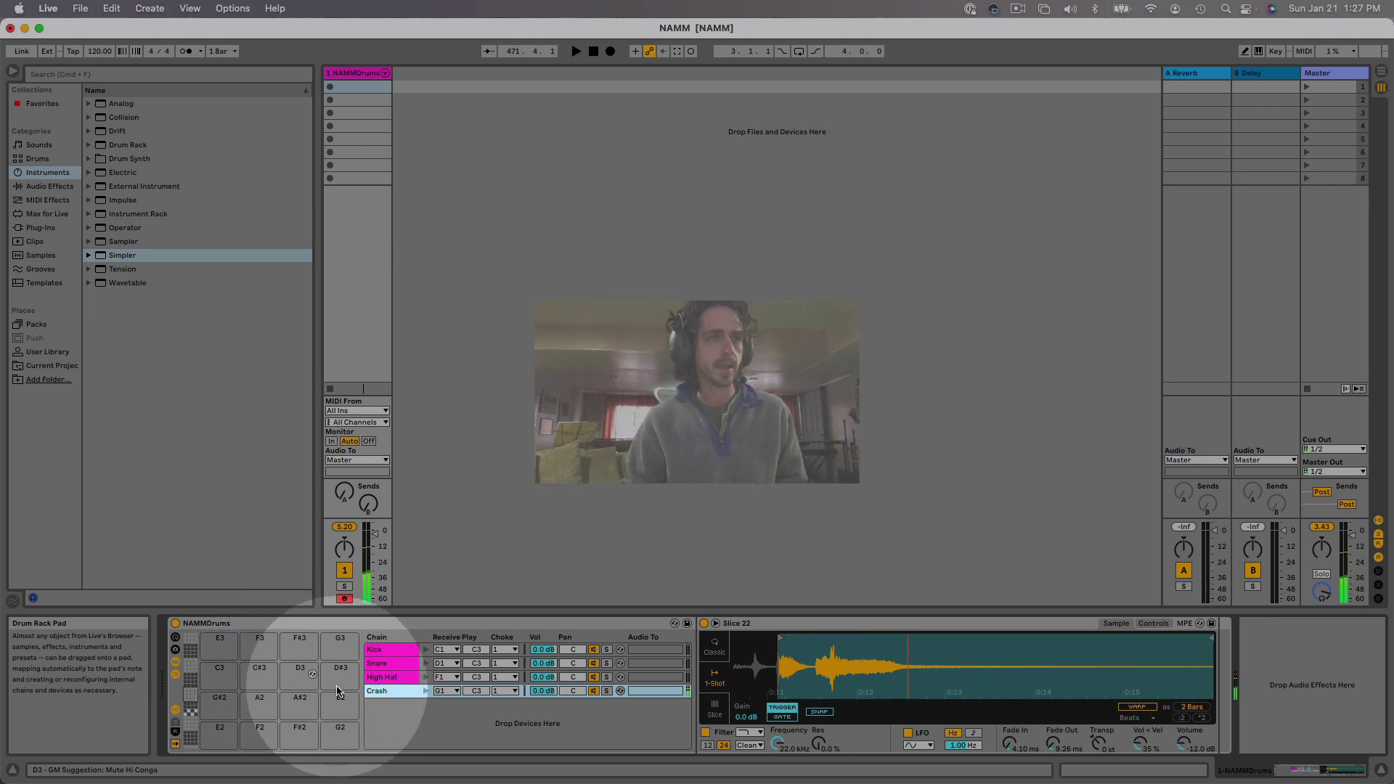
left_click_drag(780, 638, 832, 649)
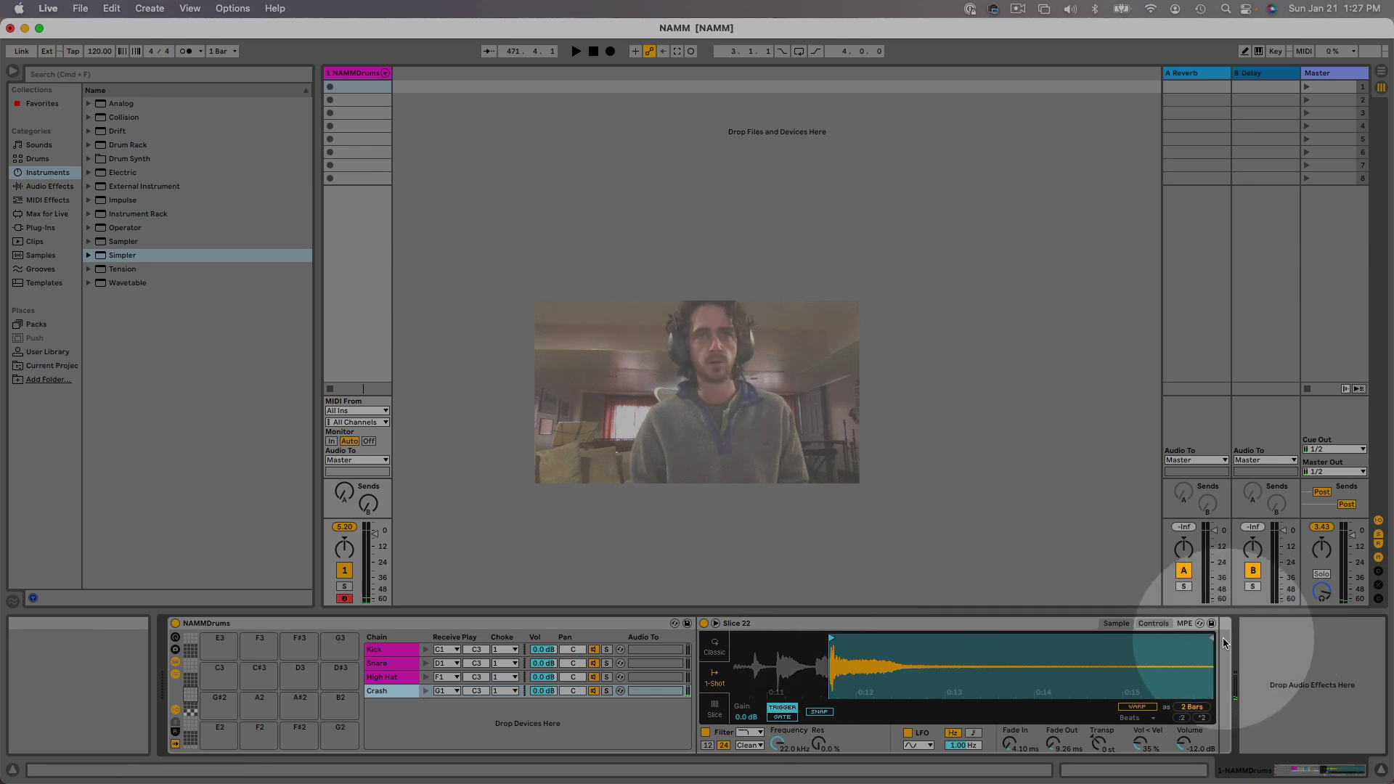
left_click_drag(1211, 639, 930, 662)
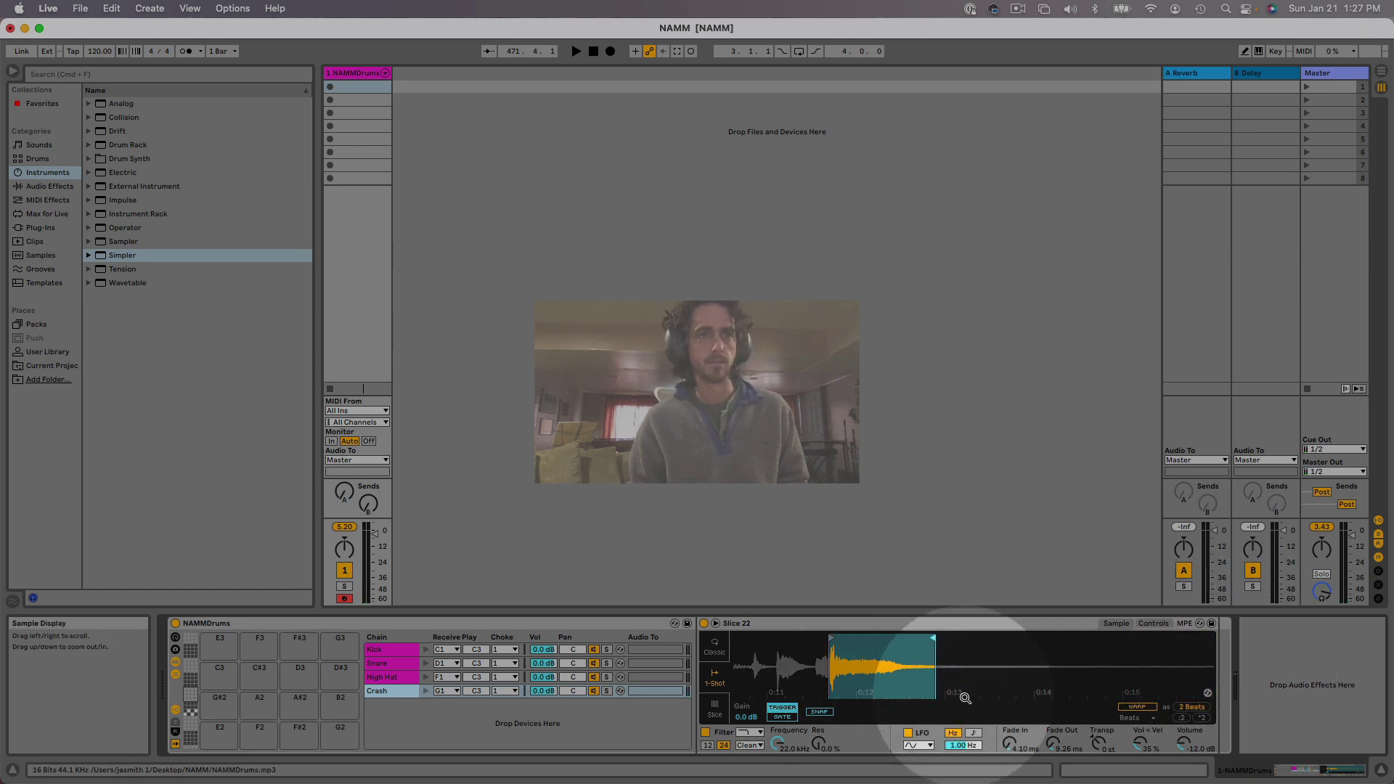
left_click_drag(1053, 742, 1053, 726)
left_click_drag(934, 639, 893, 642)
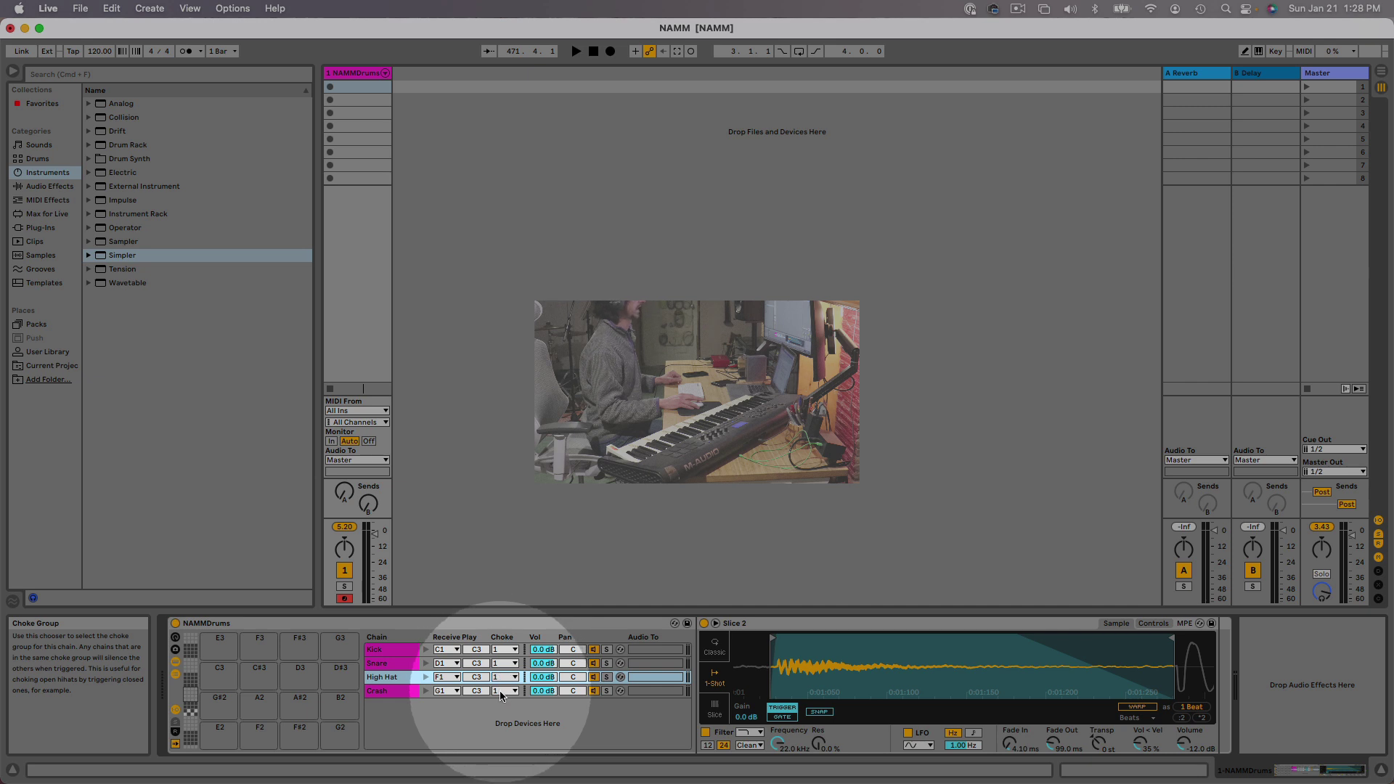
Set the choke group to None on Kick, Snare, High Hat and Crash, then show Audio Effects
left_click(500, 651)
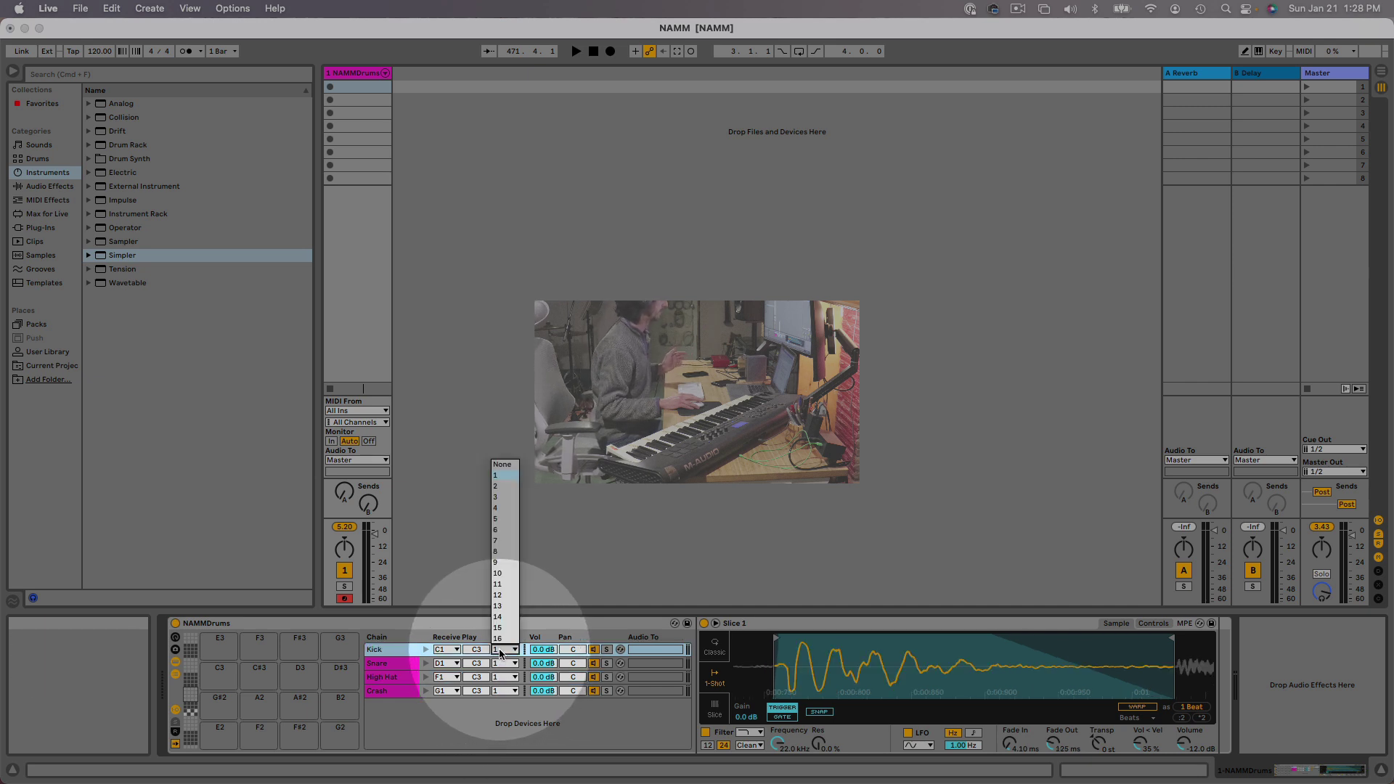
left_click(503, 464)
left_click(501, 663)
left_click(501, 476)
left_click(500, 679)
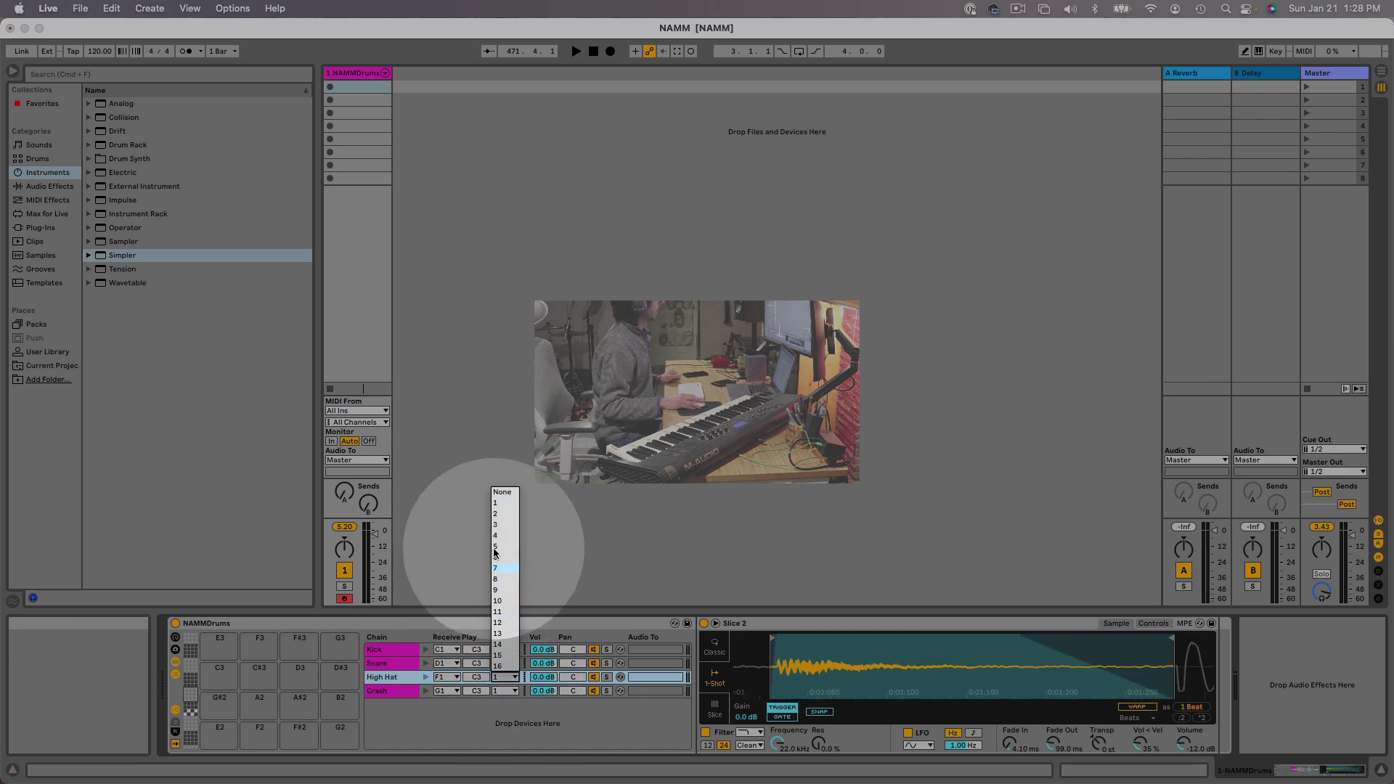
left_click(501, 490)
left_click(511, 690)
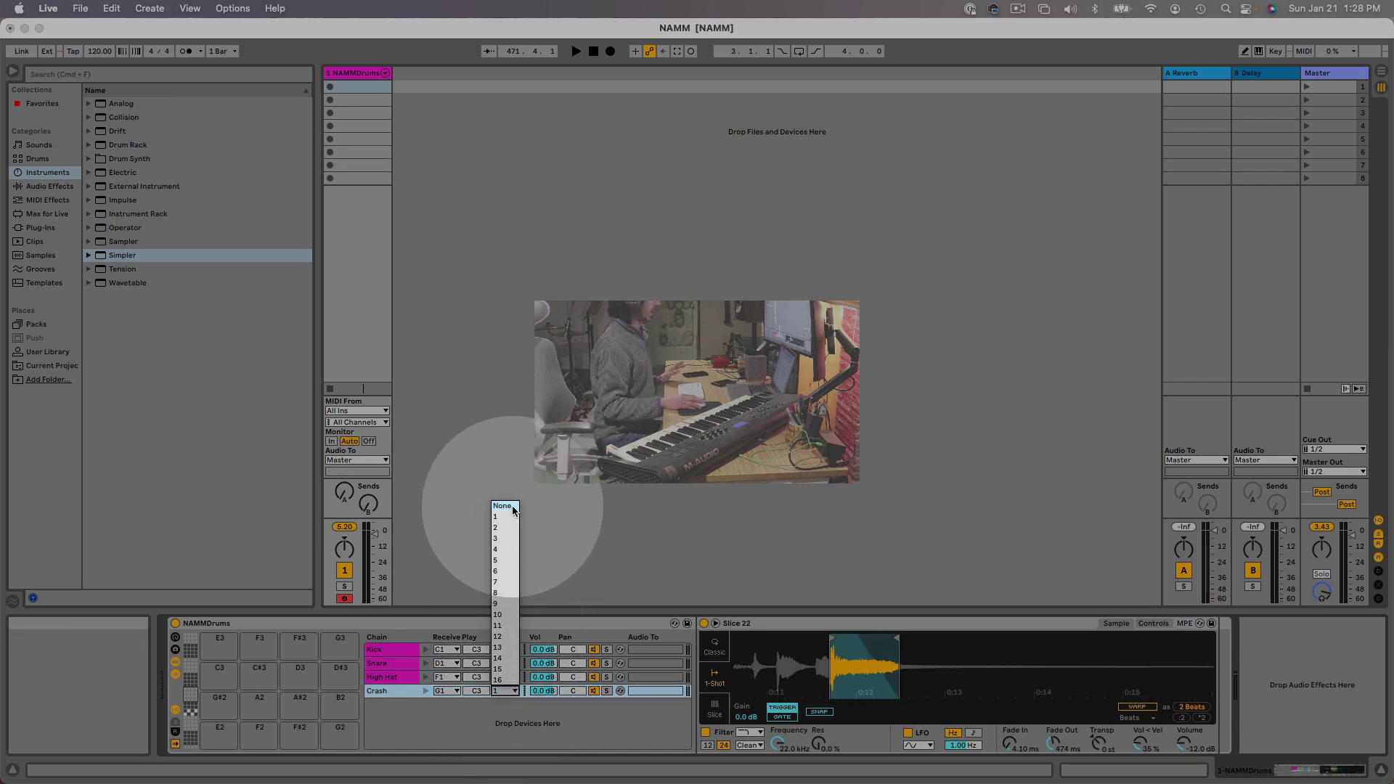
left_click(501, 503)
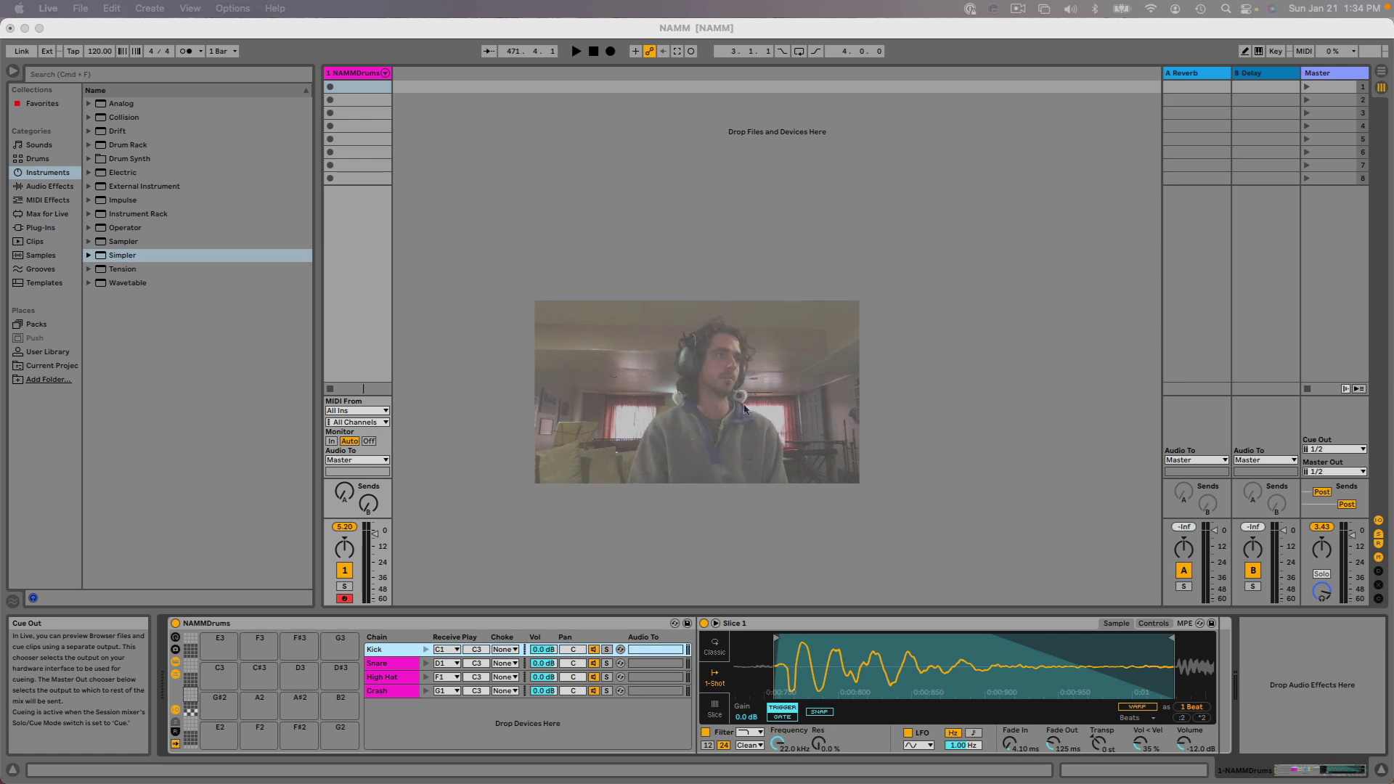
left_click(46, 193)
left_click(45, 192)
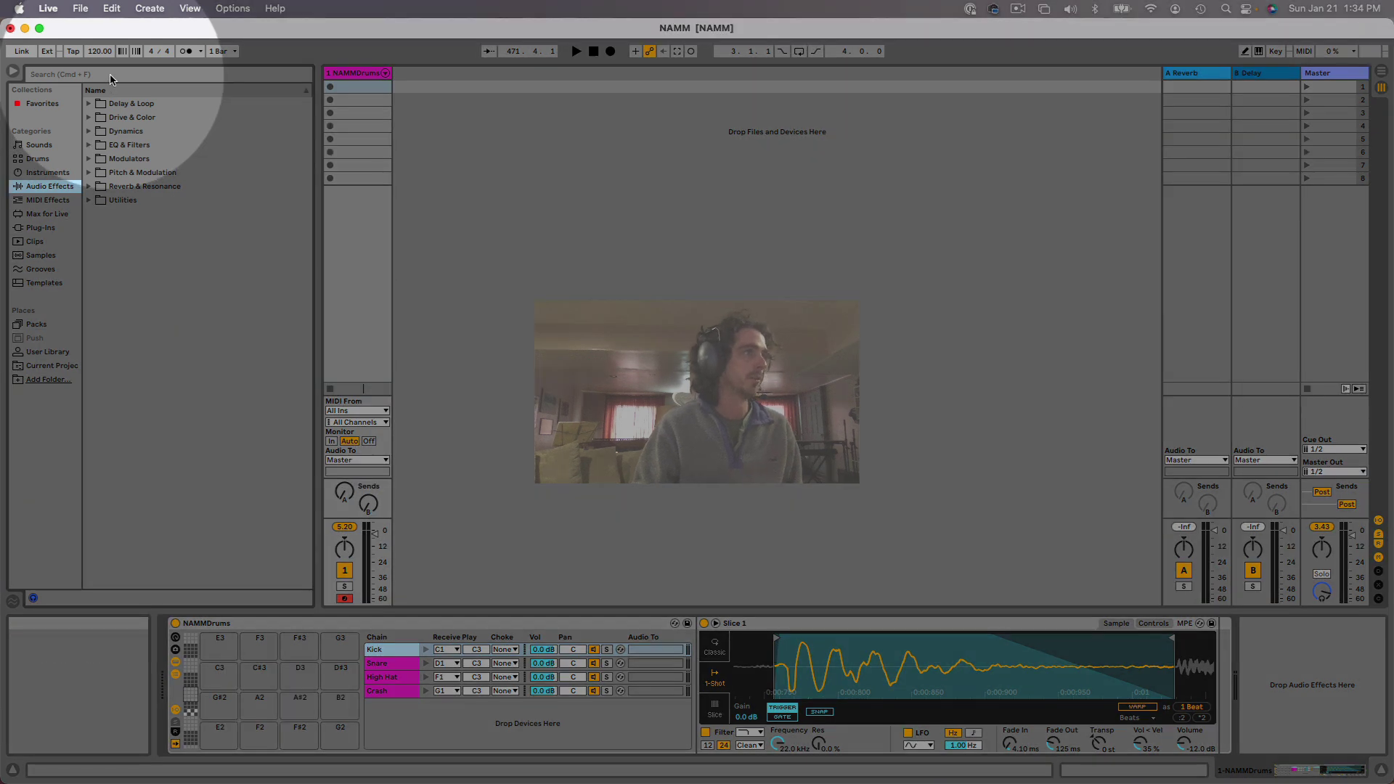
Search the browser for 'overdrive' and add the Overdrive effect to the Kick chain
left_click(111, 77)
type("overdrive")
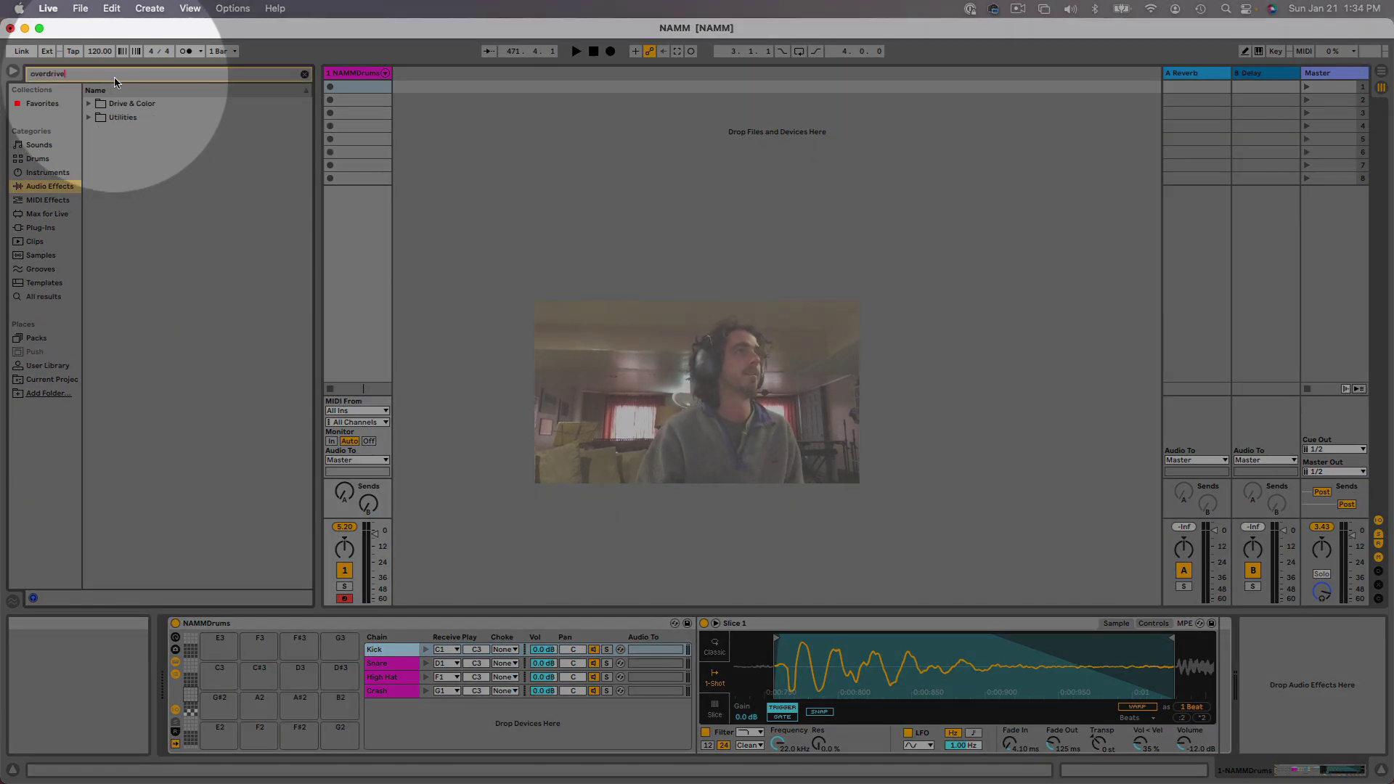
left_click(89, 117)
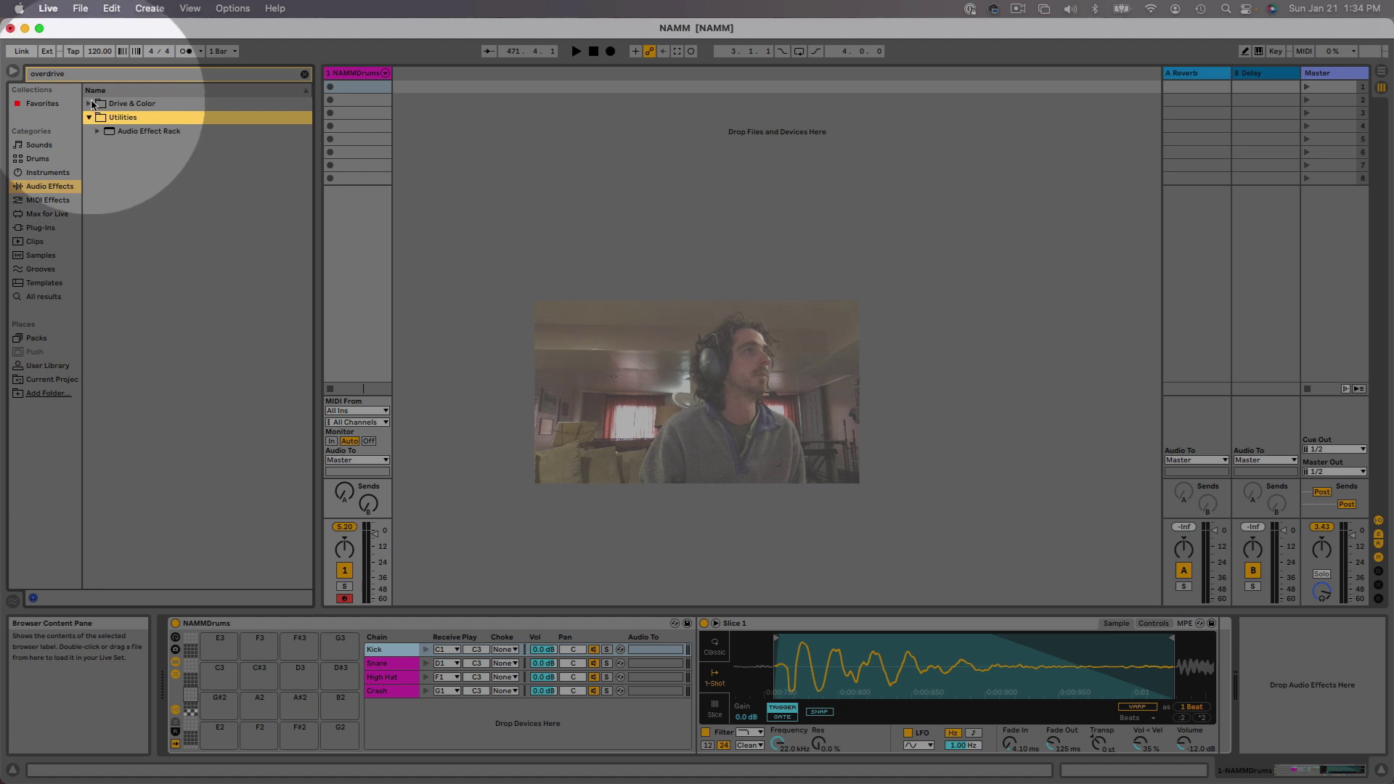
left_click(89, 103)
left_click(109, 120)
left_click_drag(109, 127, 381, 657)
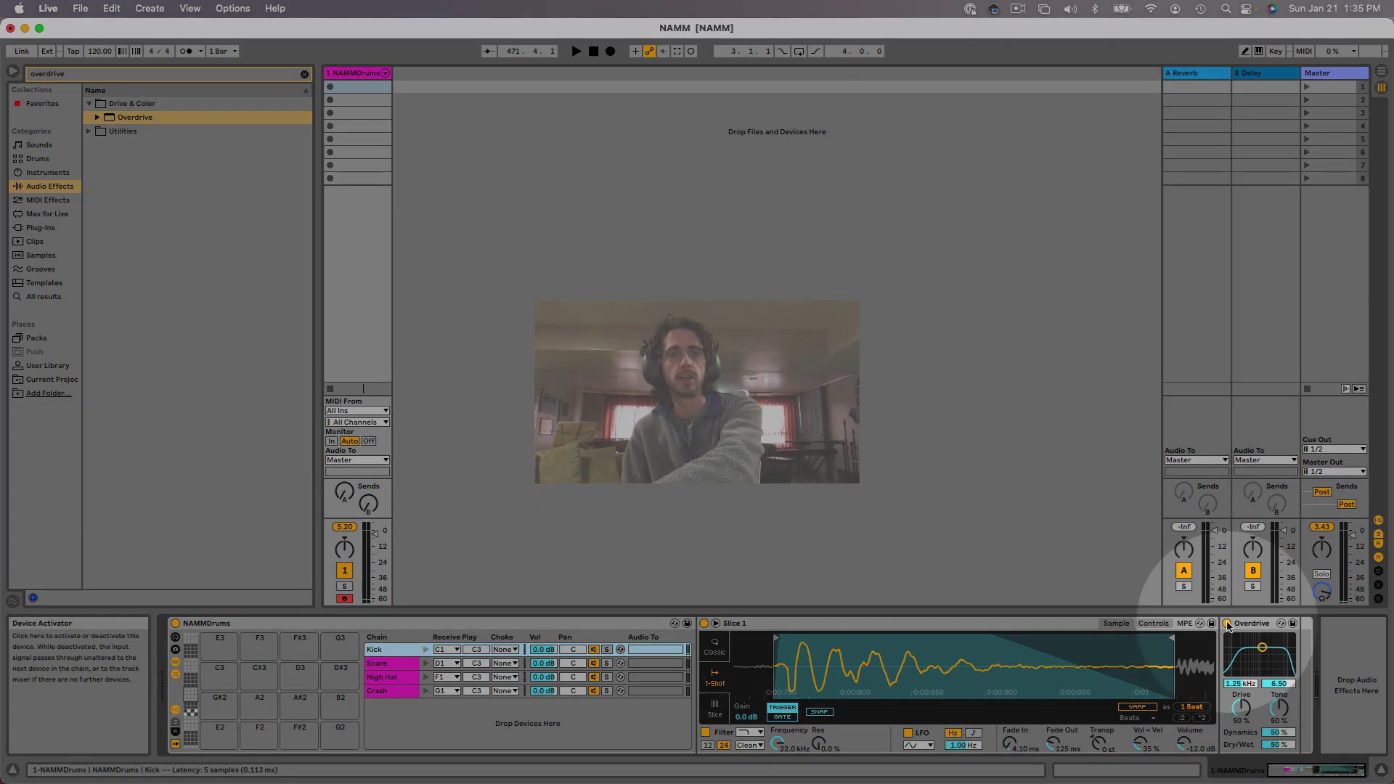
A/B the Overdrive and set its bandpass to 1.36 kHz with width 4.57
left_click(1227, 624)
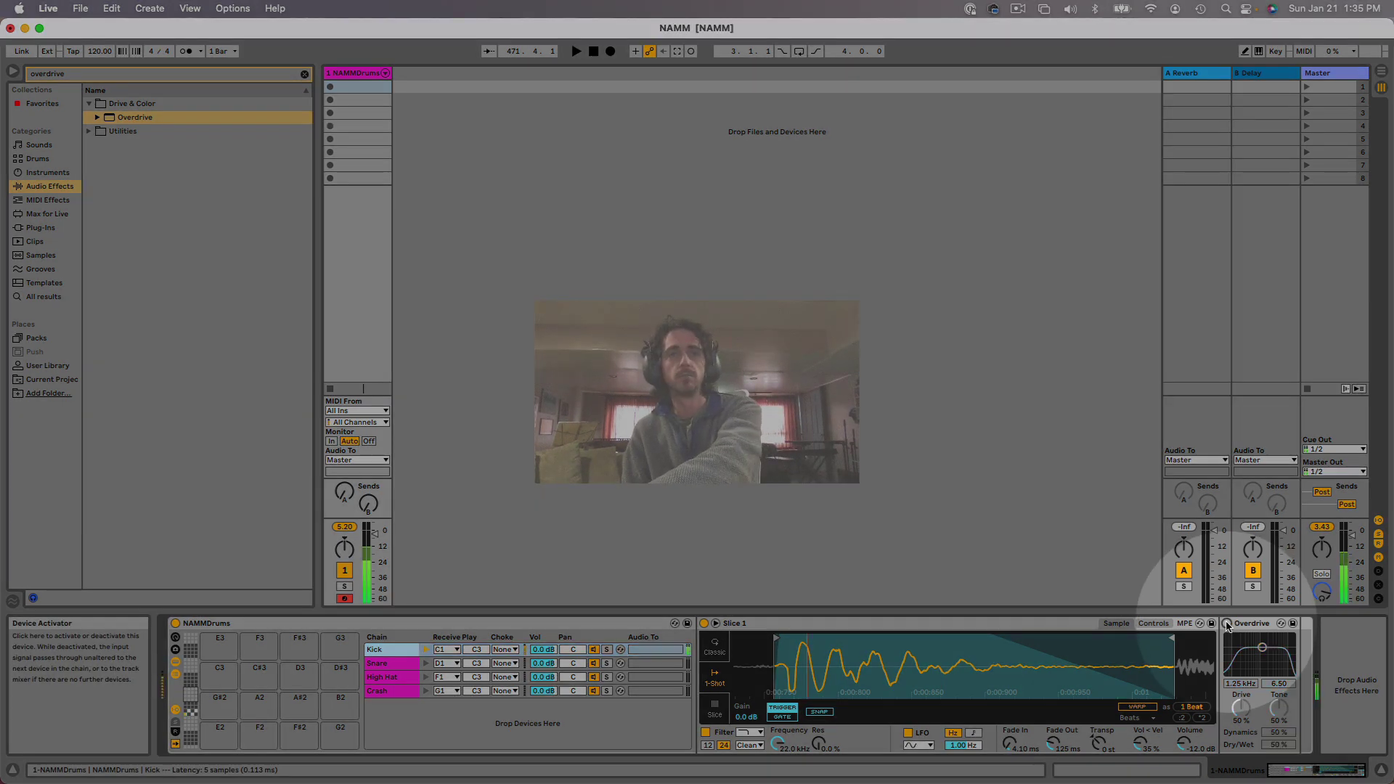
left_click(1227, 624)
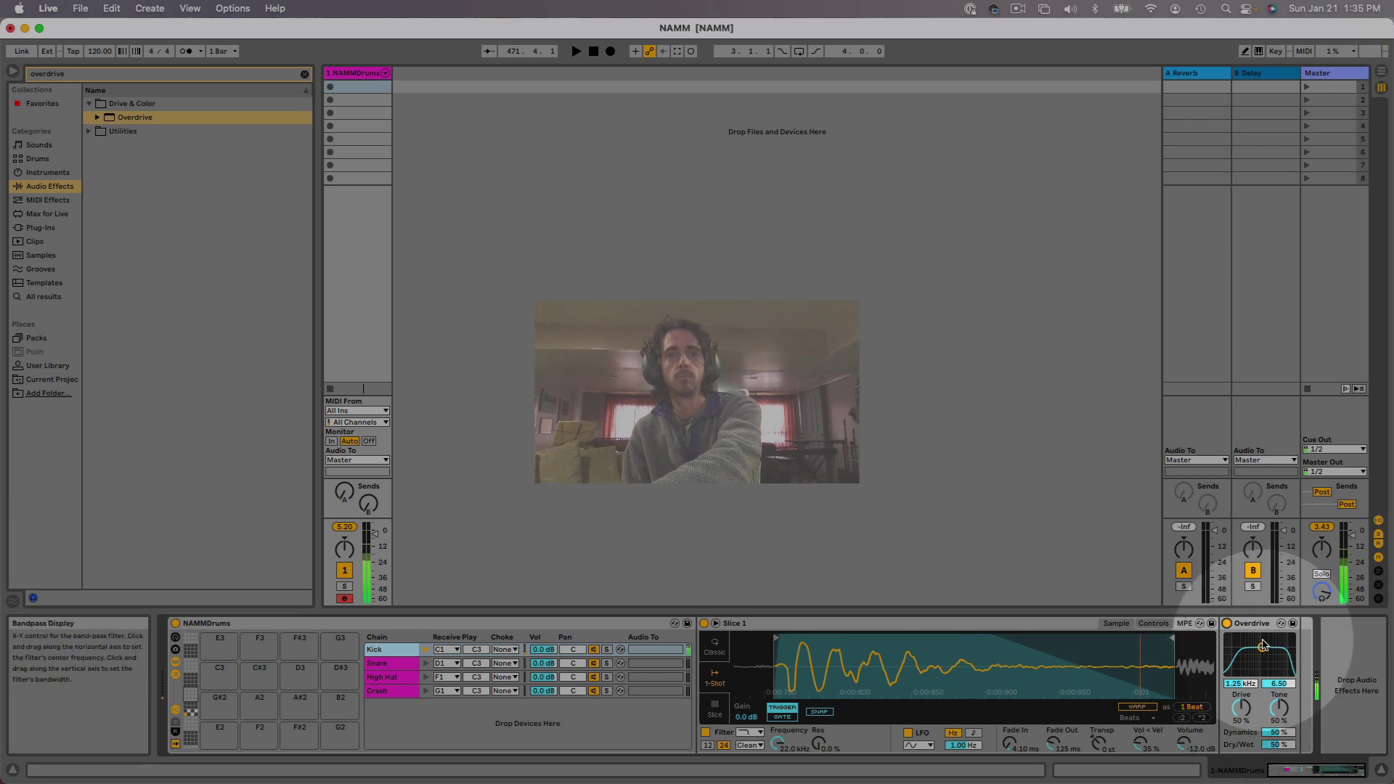
mouse_move(1262, 647)
left_mouse_down()
mouse_move(1289, 650)
mouse_move(1243, 641)
mouse_move(1263, 657)
left_mouse_up()
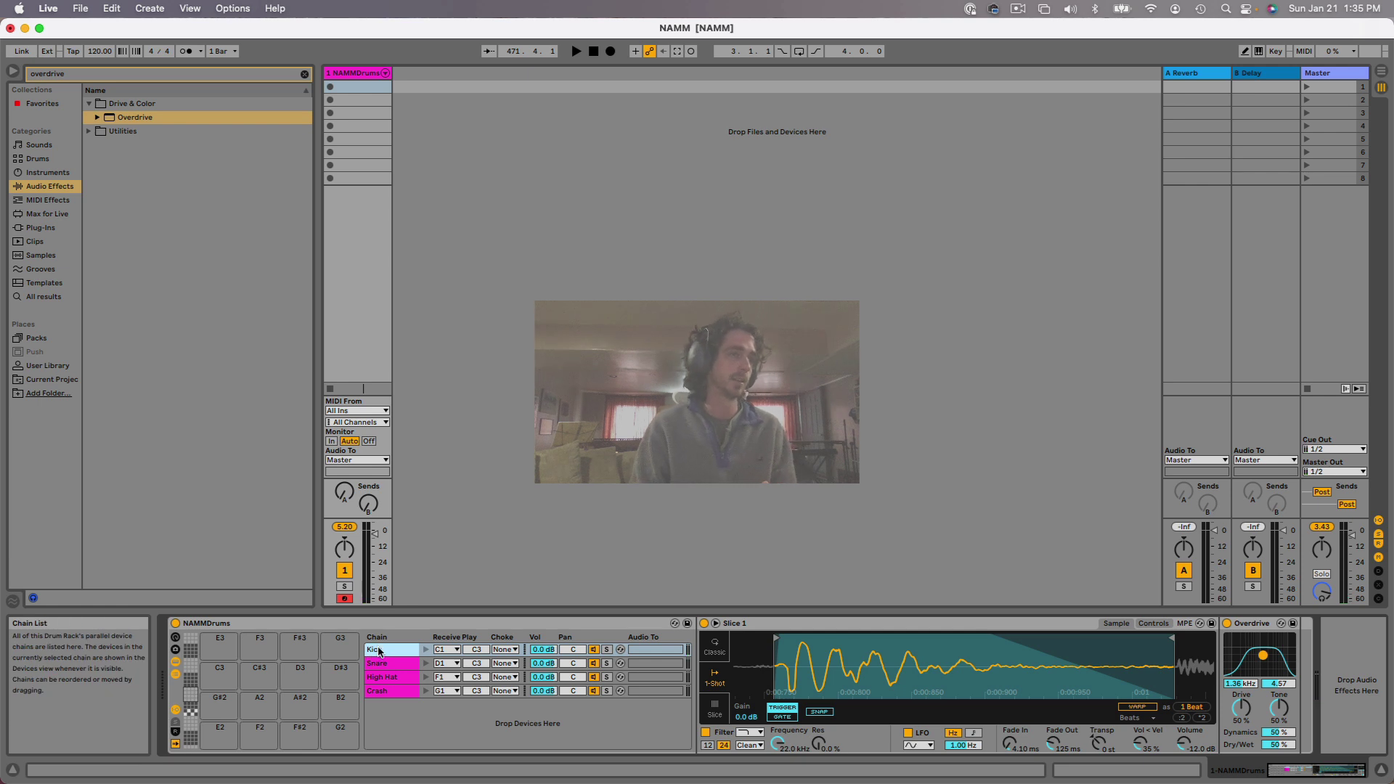
left_click(378, 651)
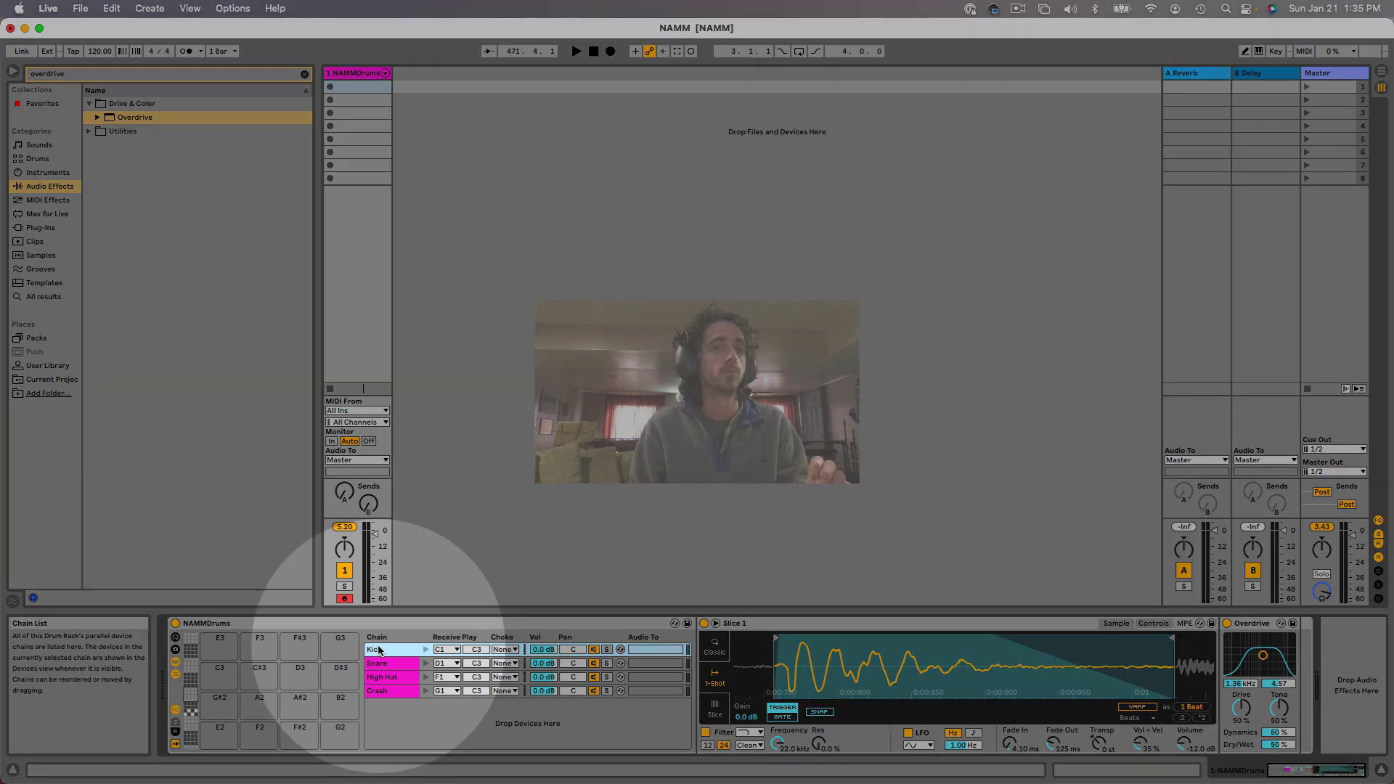
Replace the search with 'delay' and drop the Delay effect onto the NAMMDrums track
left_click(123, 75)
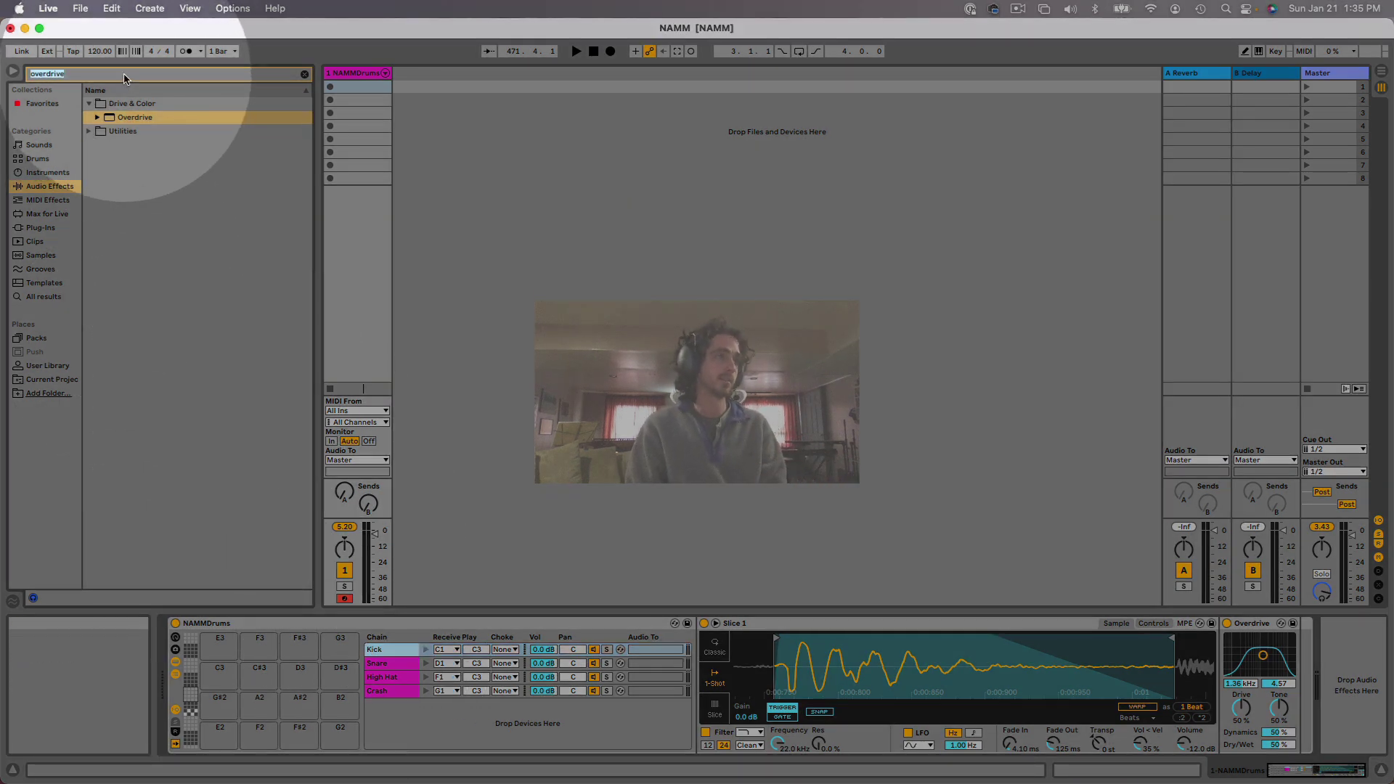
key("BackSpace")
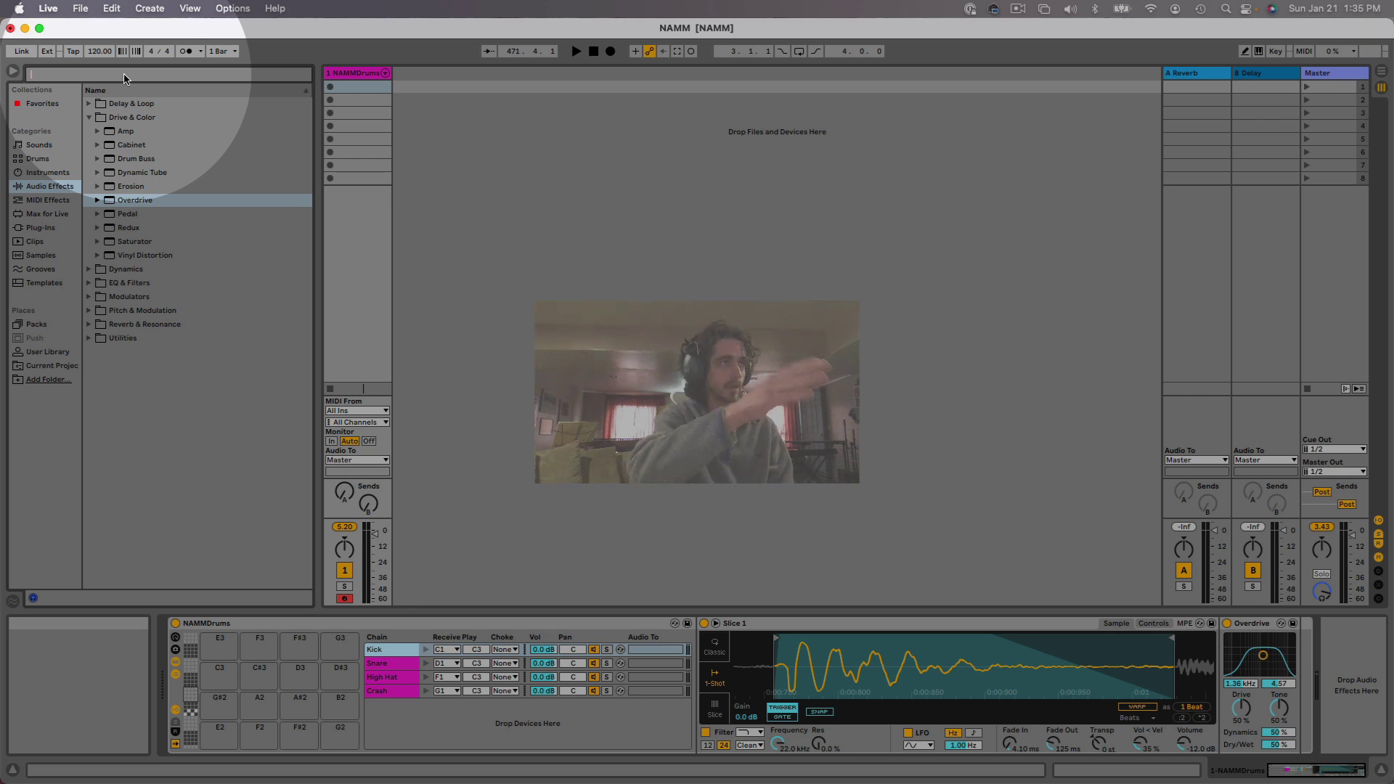
type("del")
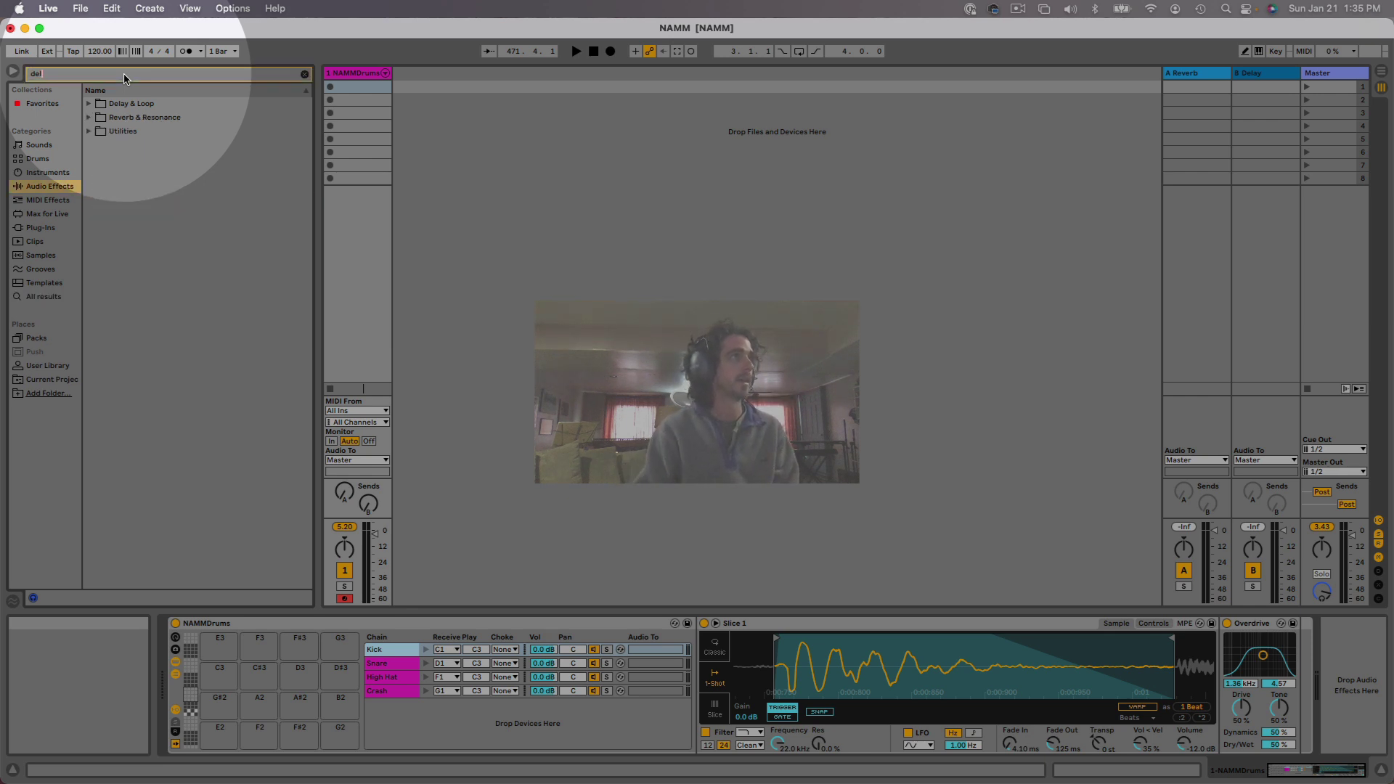
type("ay")
left_click(117, 103)
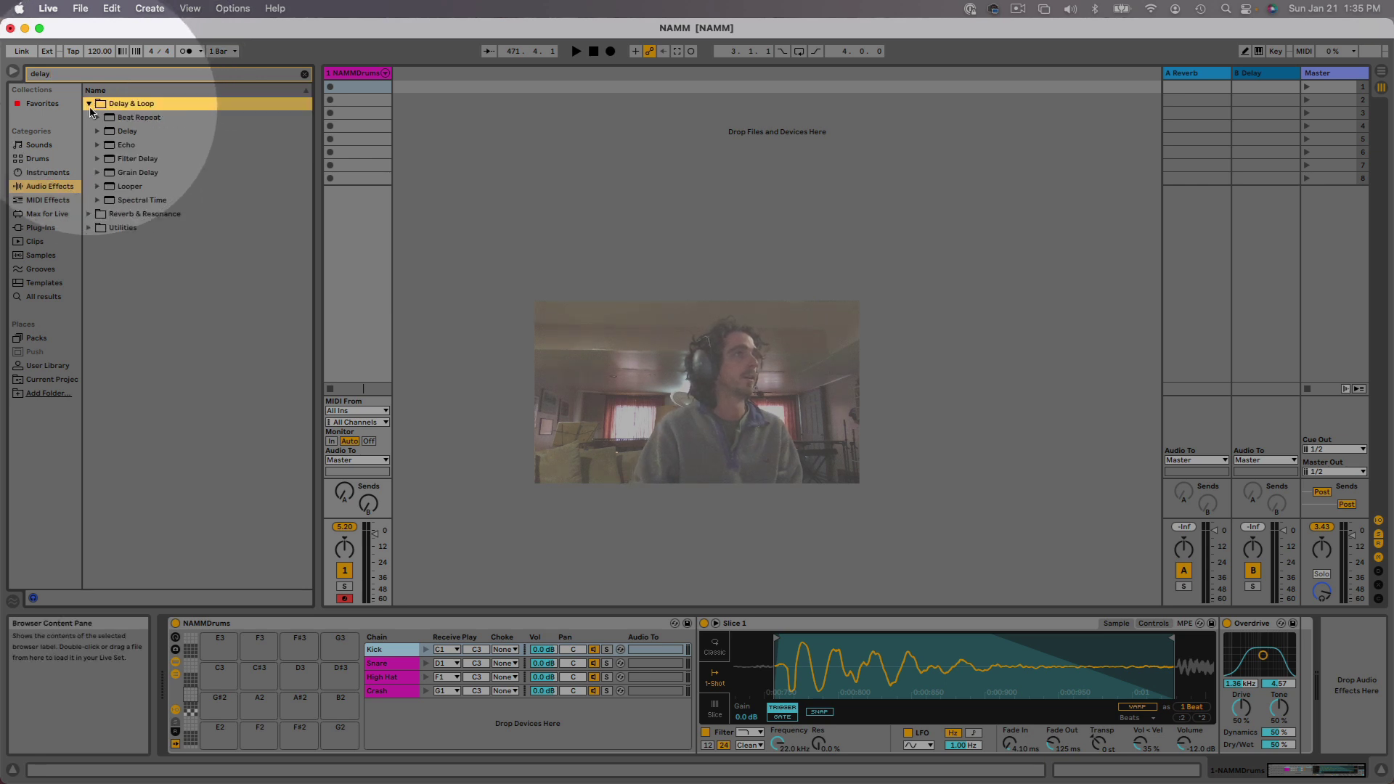
left_click(114, 133)
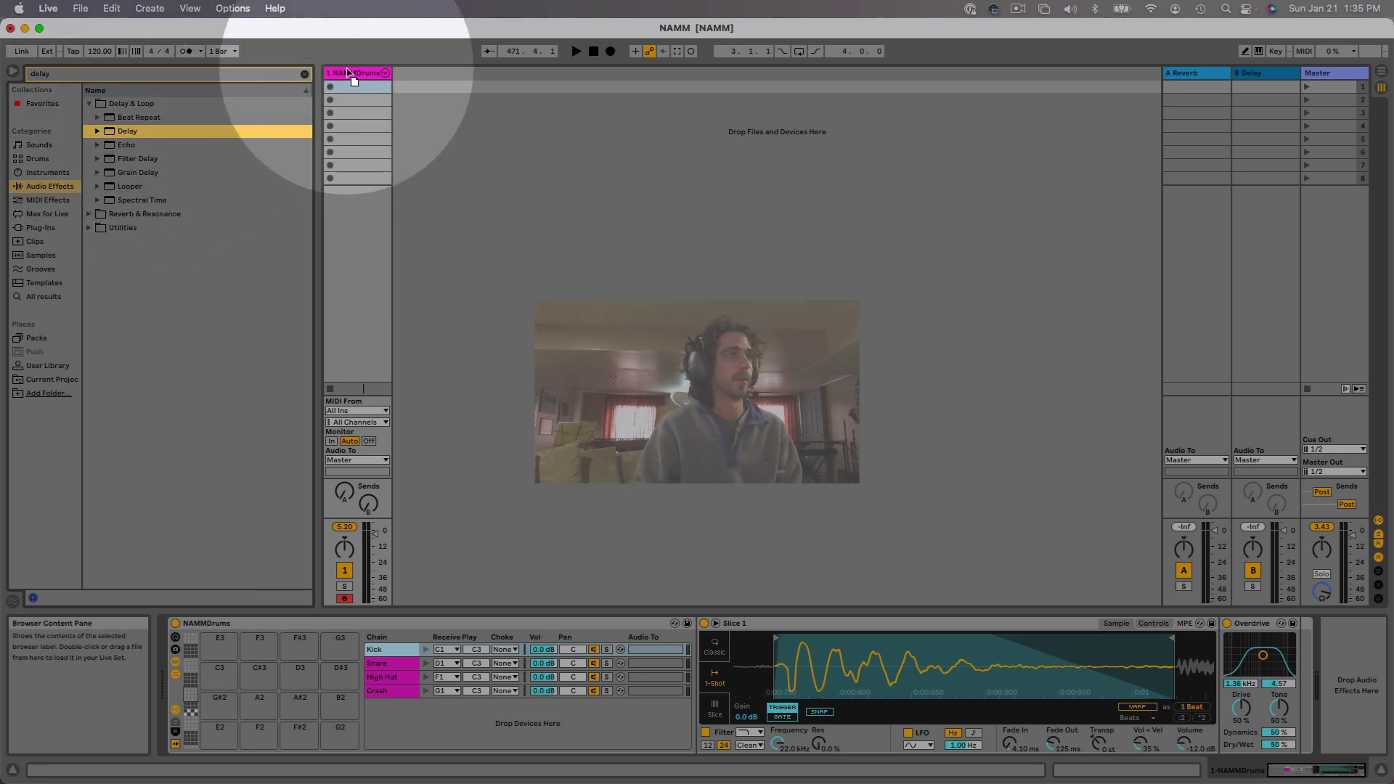
left_click_drag(348, 72, 349, 73)
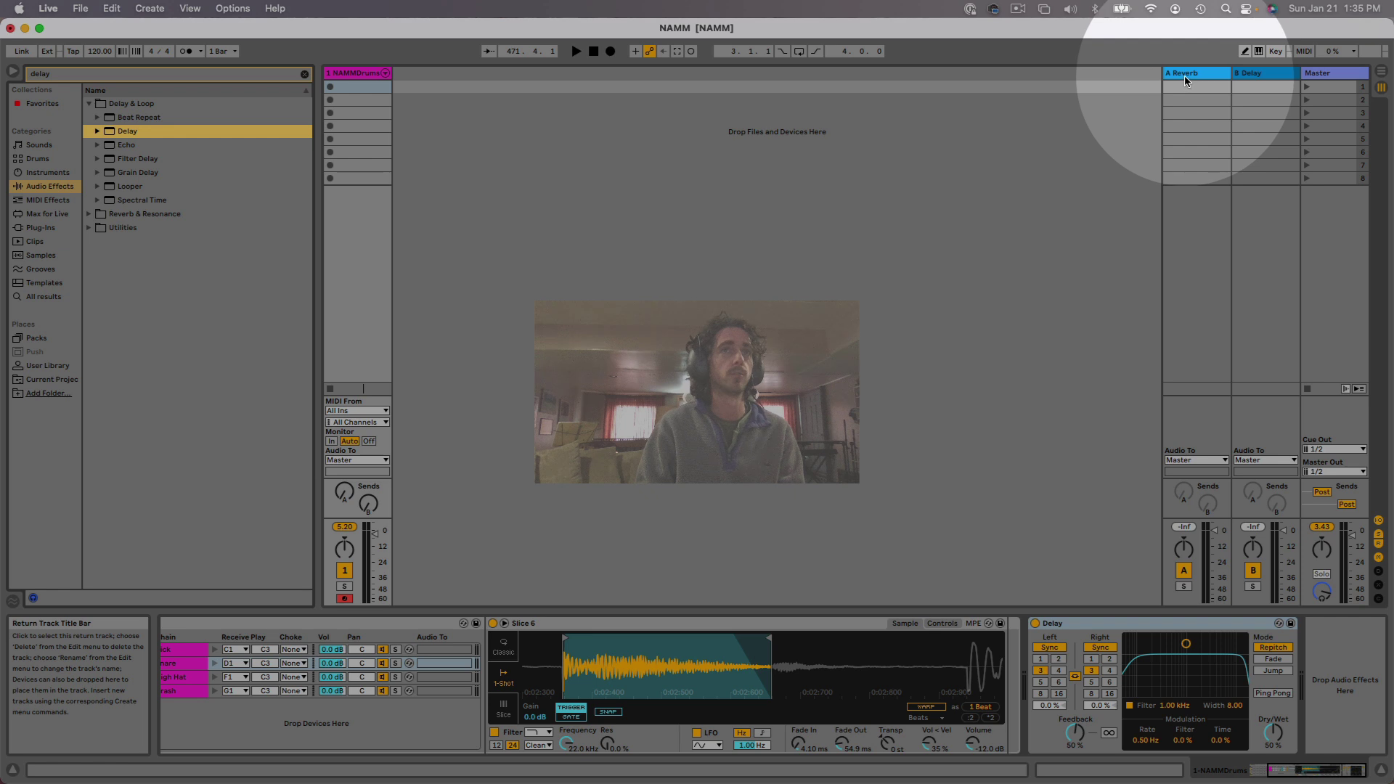
Check the A Reverb return's Reverb device, then raise NAMMDrums' Send A to about -8.3 dB
left_click(1187, 73)
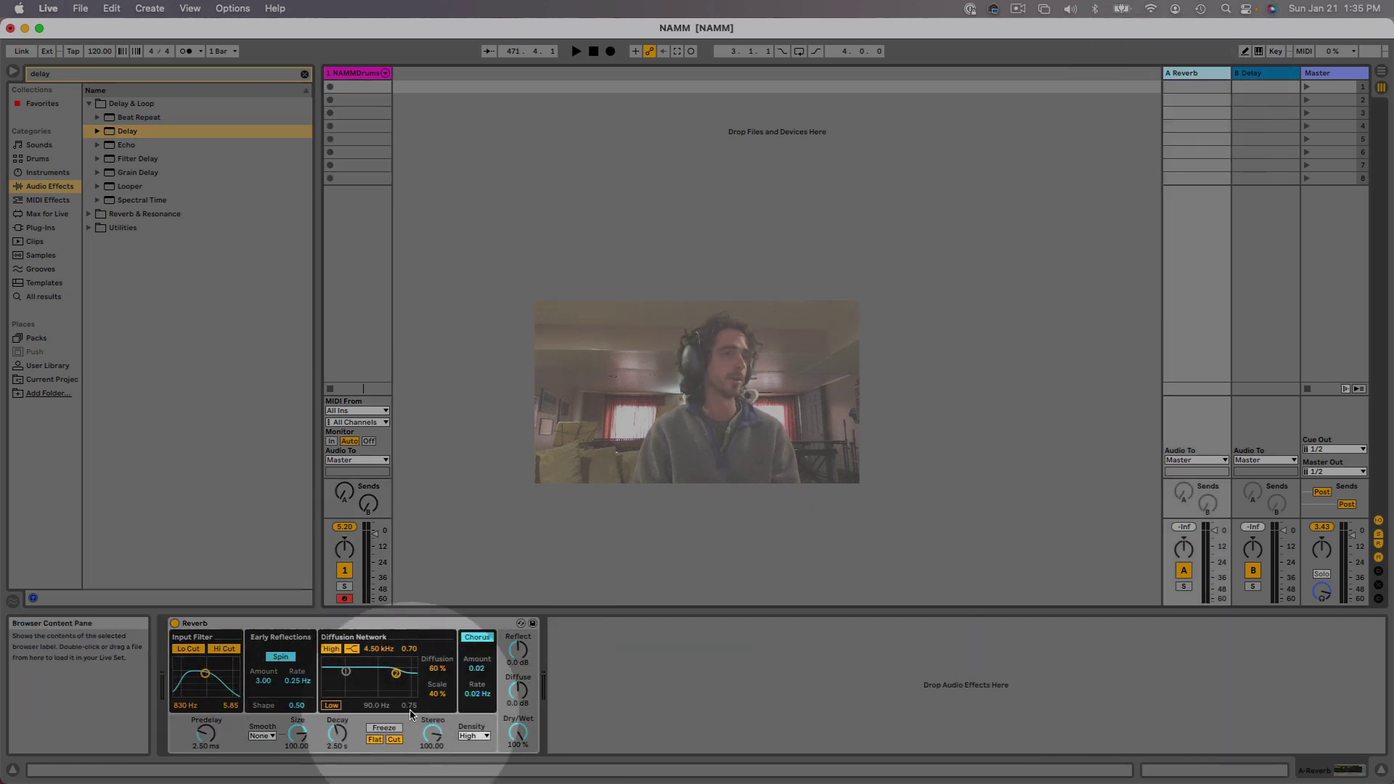
left_click(352, 72)
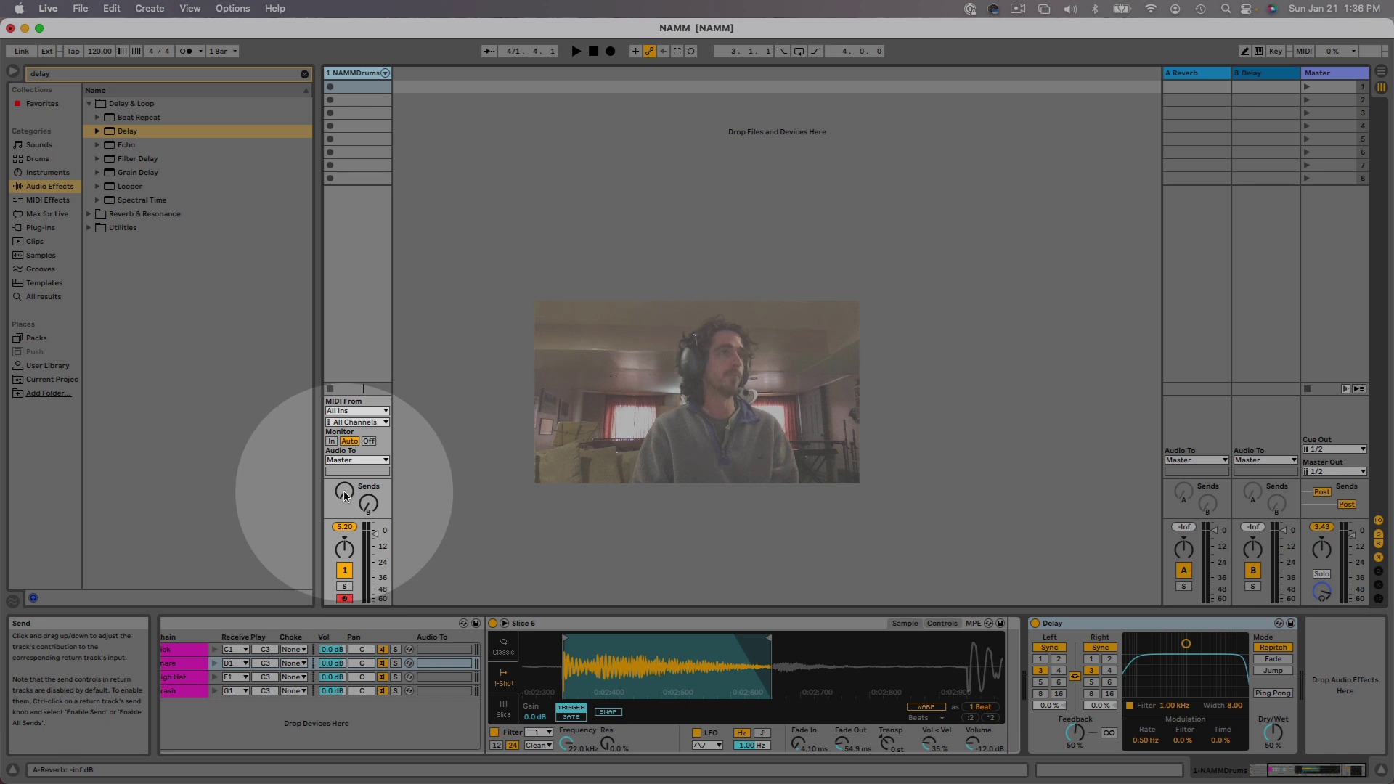
left_click_drag(344, 494, 344, 488)
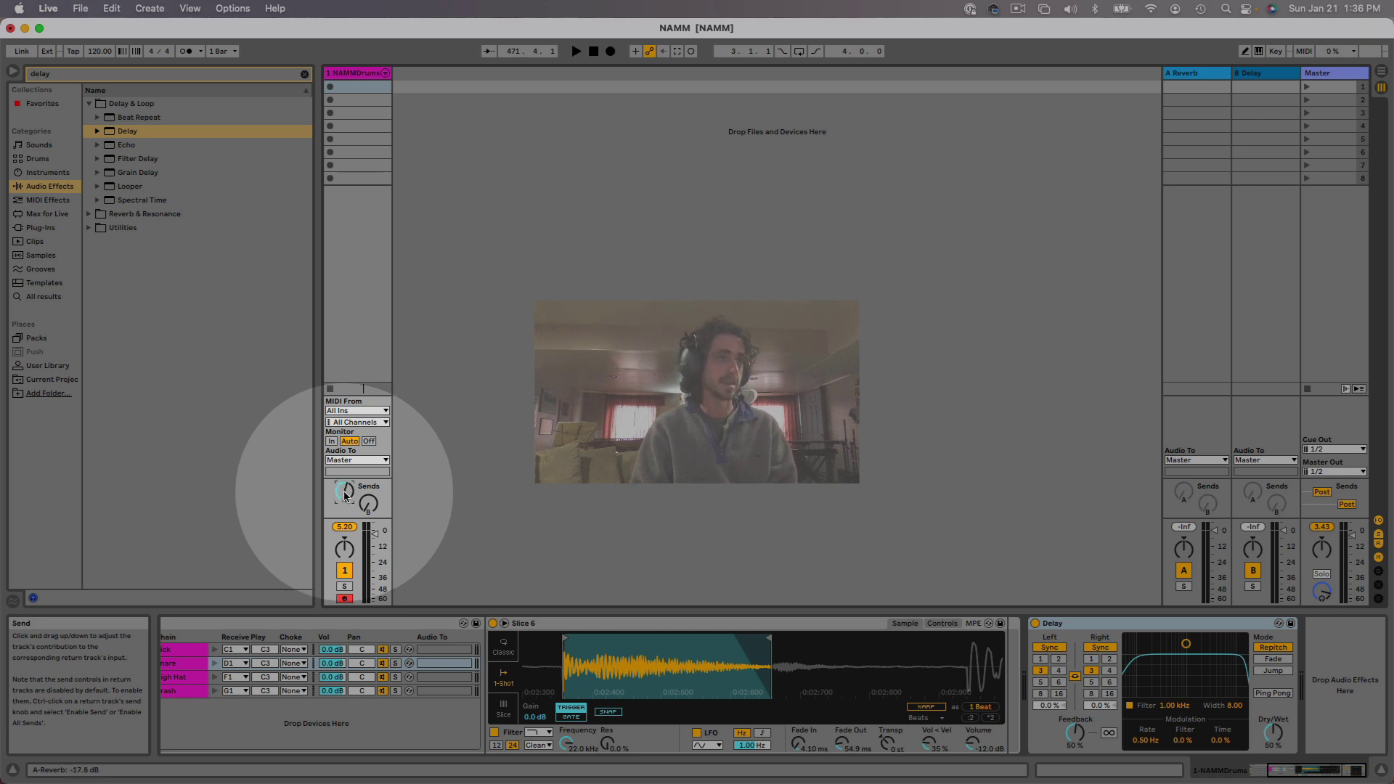
left_click_drag(341, 493, 342, 488)
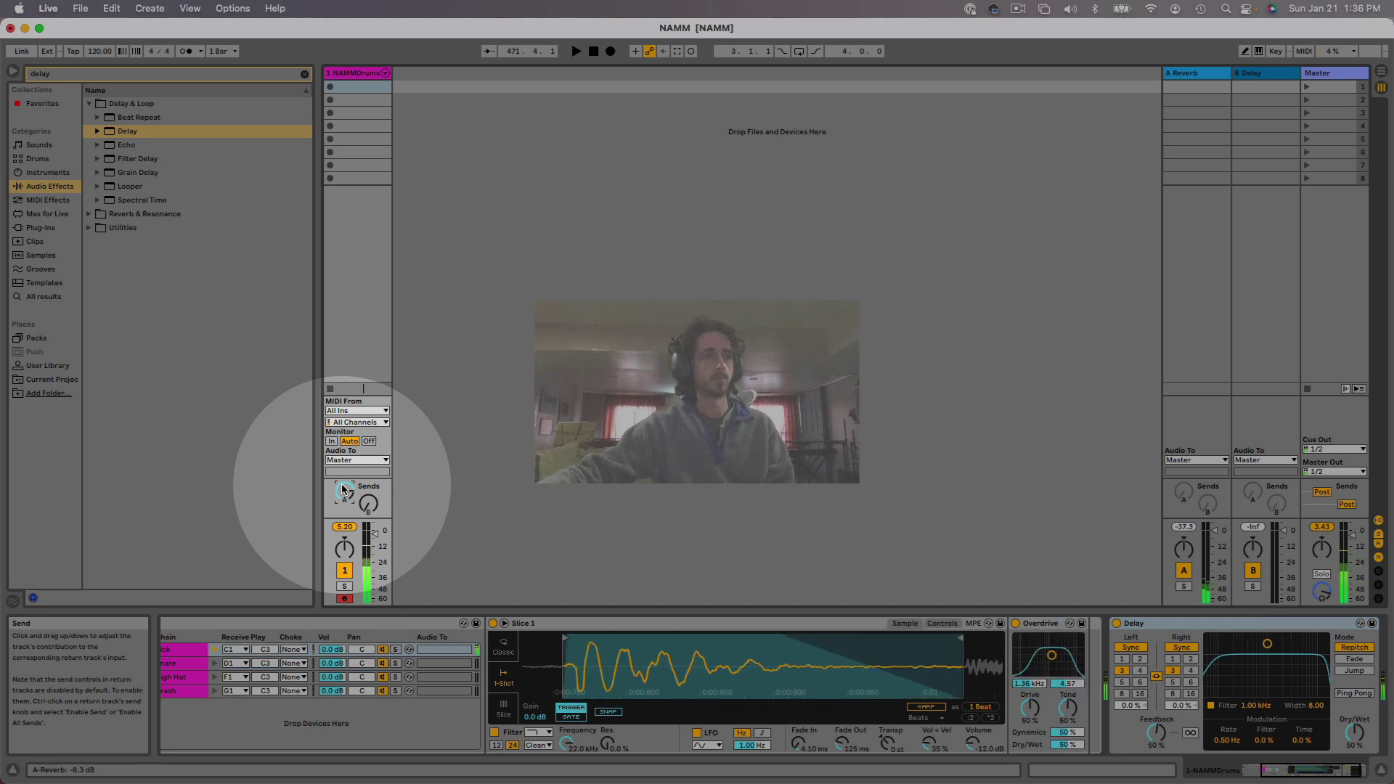